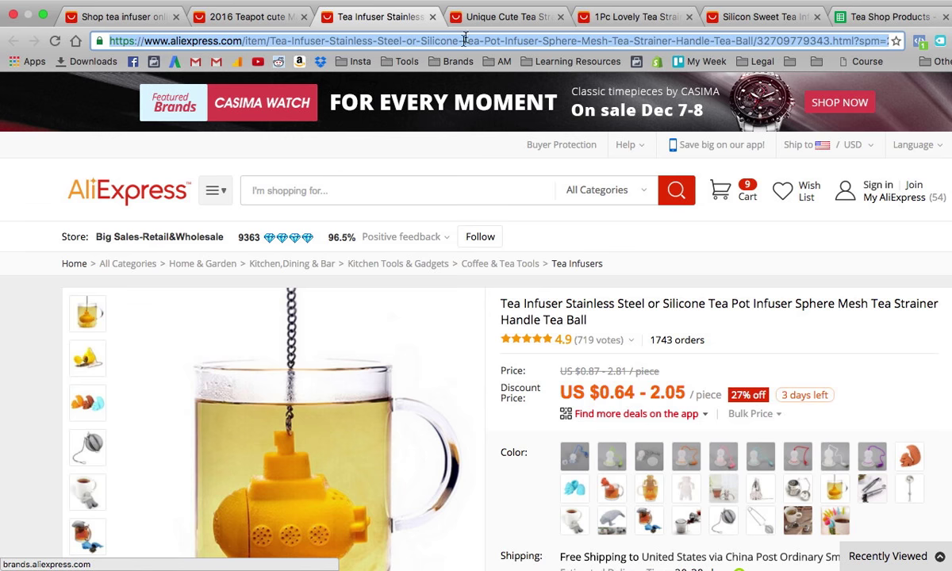
Copy the Mr Teapot infuser page's AliExpress URL and enter "Mr. Tea Tea Infuser" as the row 4 product name in the Tea Shop Products sheet.
{"action": "left_click", "coordinate": [484, 17]}
{"action": "left_click", "coordinate": [357, 42]}
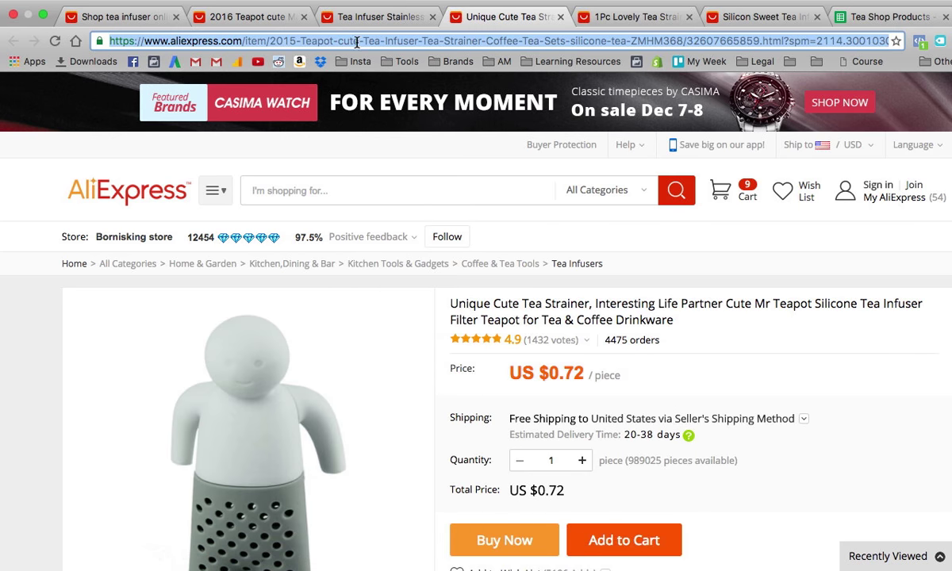
{"action": "left_click", "coordinate": [869, 17]}
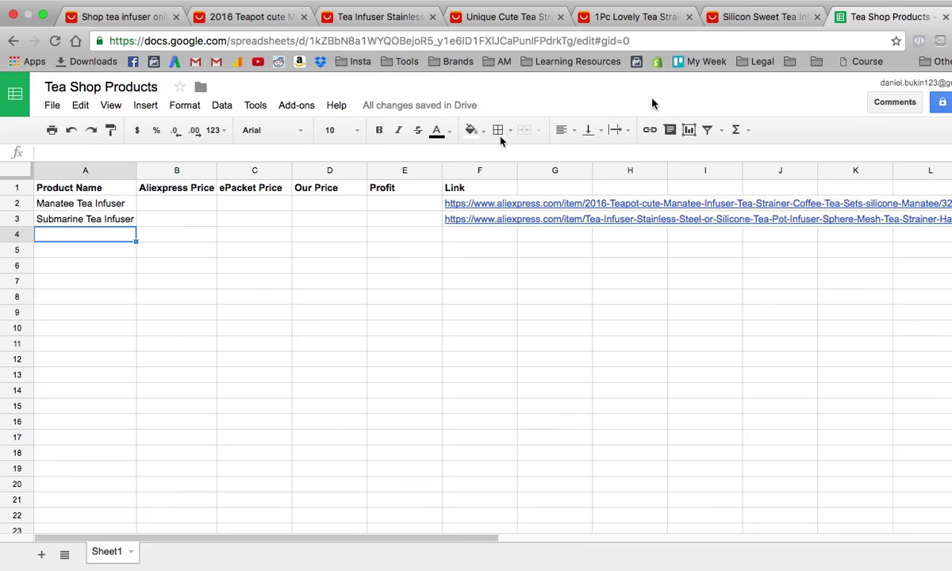
{"action": "type", "text": "Mr. Tea Tea Infus"}
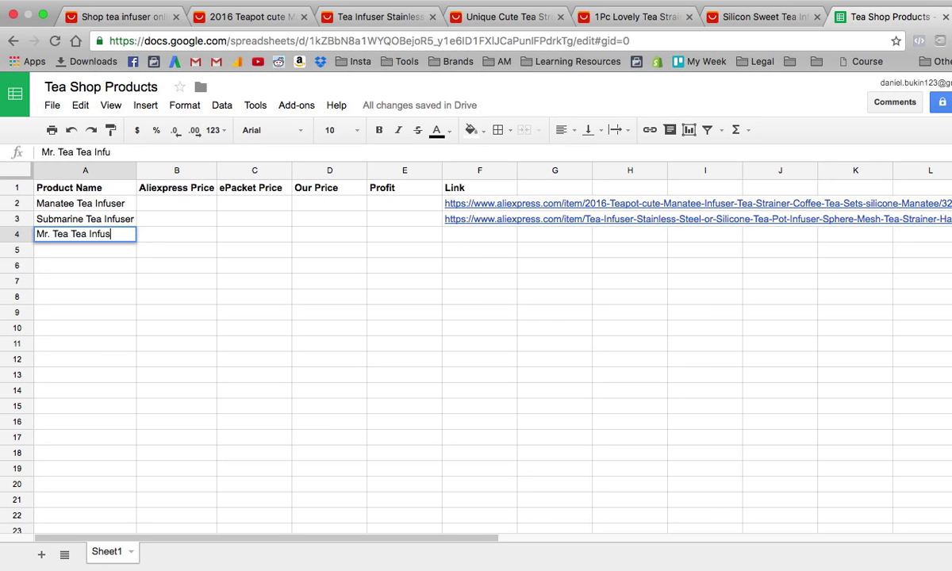
Paste the Mr Teapot infuser's AliExpress URL into the Link column of row 4.
{"action": "key", "text": "Tab"}
{"action": "key", "text": "Tab"}
{"action": "key", "text": "Tab"}
{"action": "key", "text": "Tab"}
{"action": "key", "text": "Tab"}
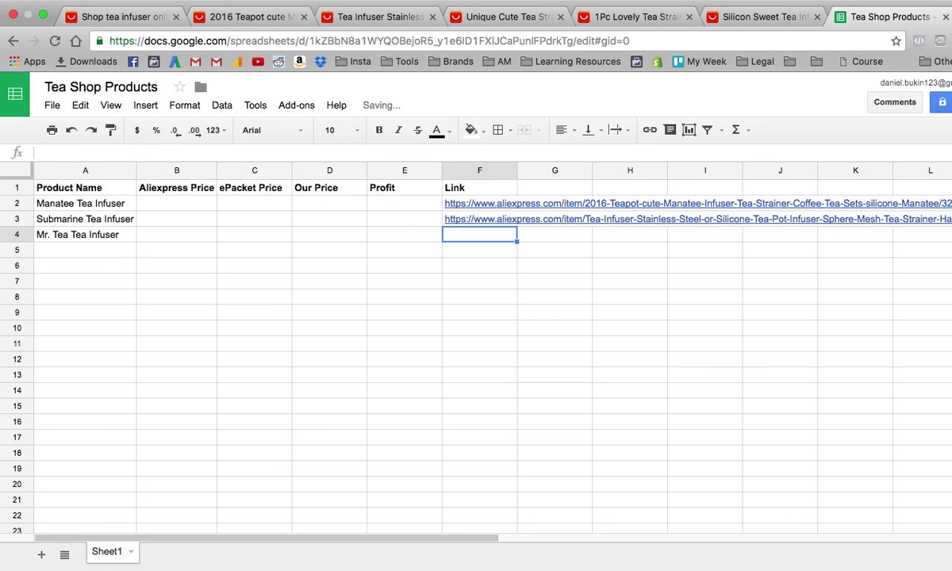
{"action": "left_click", "coordinate": [482, 19]}
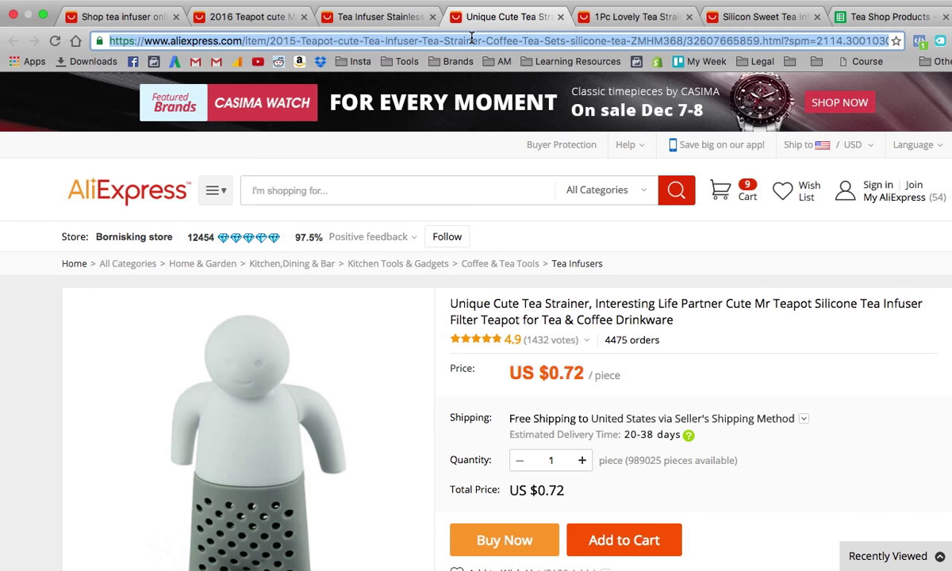
{"action": "left_click", "coordinate": [873, 17]}
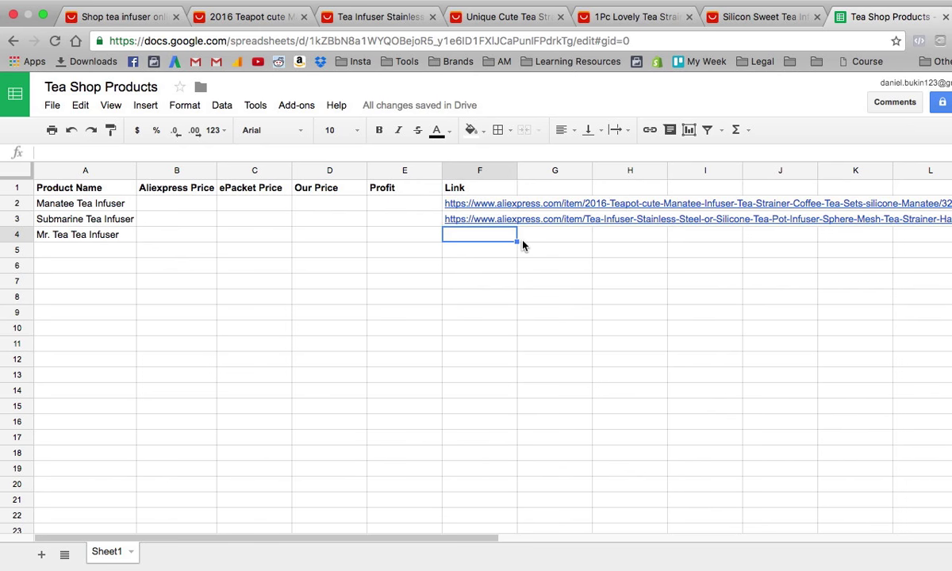
{"action": "key", "text": "ctrl+v"}
Copy the pug tea strainer page's AliExpress URL and enter "Pug Tea Infuser" as the product name in row 5 of the sheet.
{"action": "left_click", "coordinate": [87, 249]}
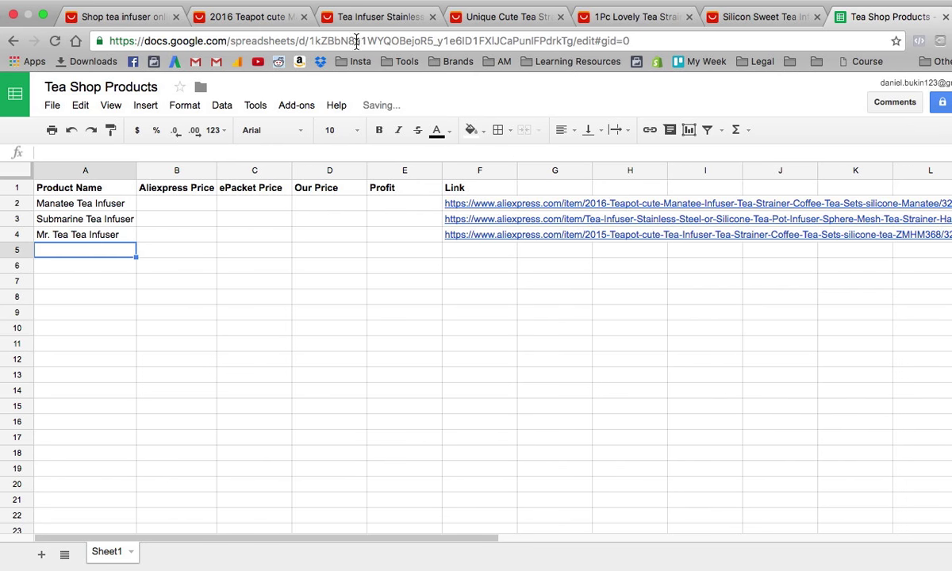
{"action": "left_click", "coordinate": [644, 17]}
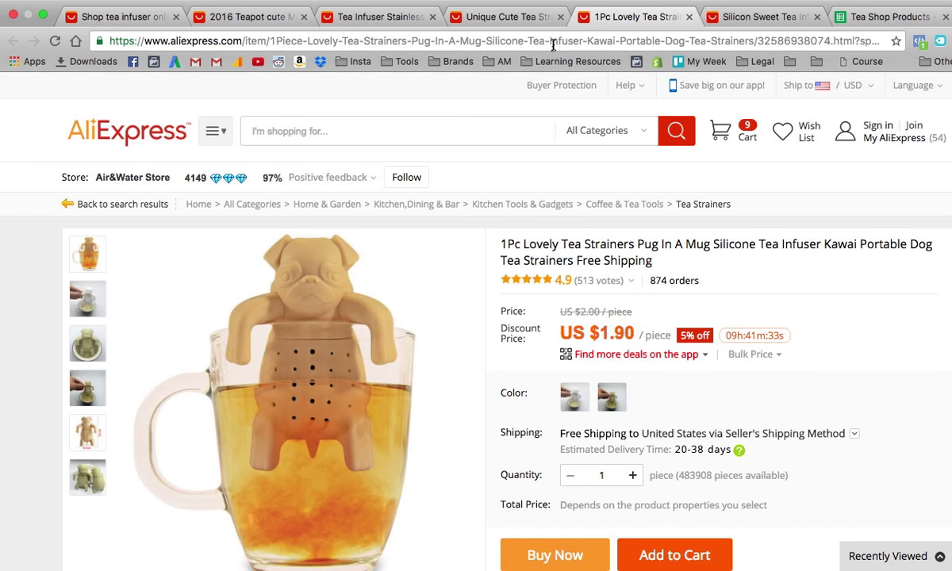
{"action": "left_click", "coordinate": [553, 43]}
{"action": "left_click", "coordinate": [878, 17]}
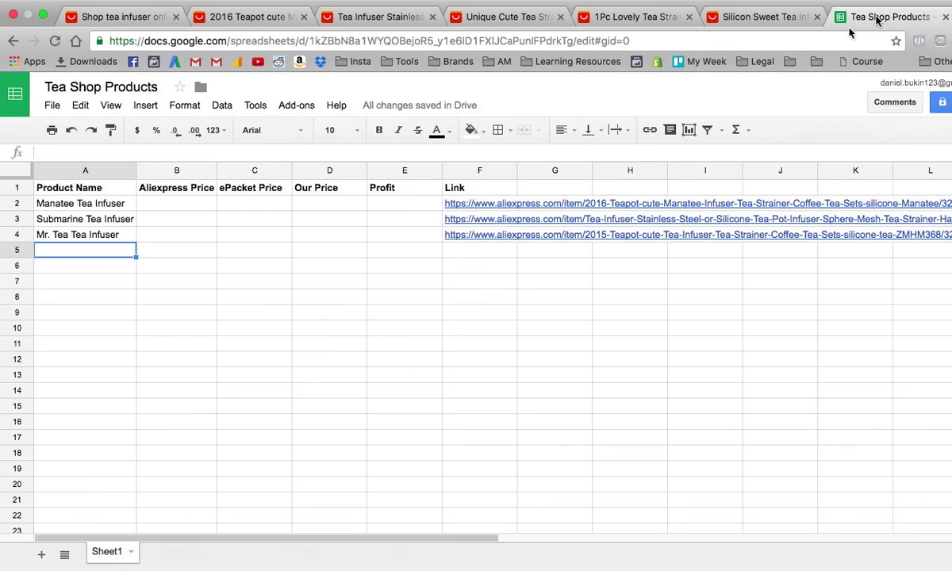
{"action": "type", "text": "Pug Tea"}
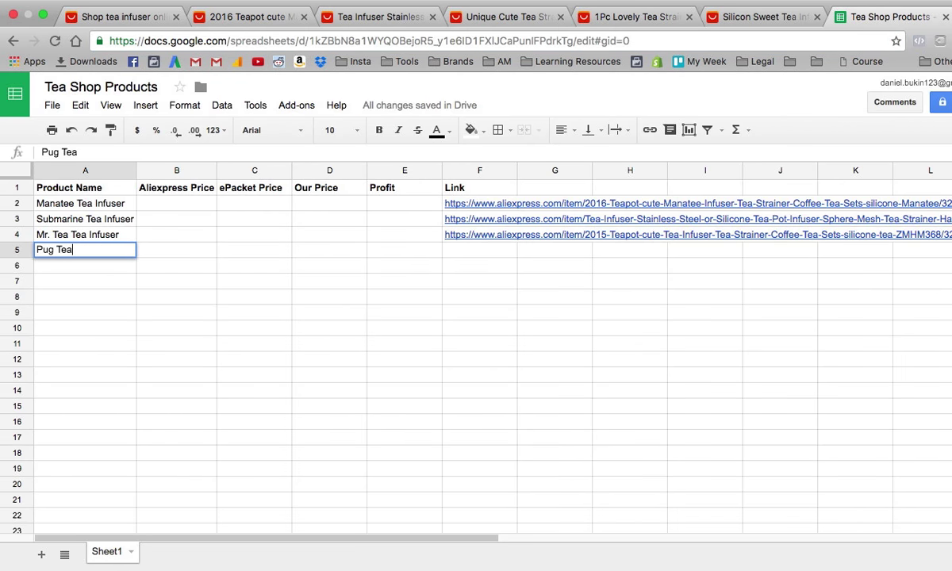
{"action": "type", "text": " Infuser"}
Paste the pug tea strainer's AliExpress URL into the Link column of row 5.
{"action": "key", "text": "Tab"}
{"action": "key", "text": "Tab"}
{"action": "key", "text": "Tab"}
{"action": "key", "text": "Tab"}
{"action": "key", "text": "Tab"}
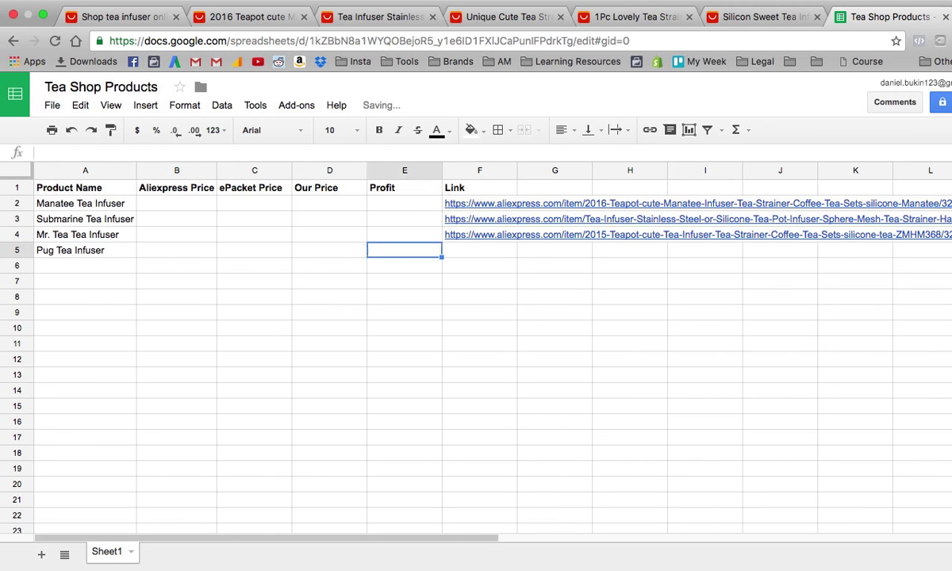
{"action": "type", "text": "v"}
{"action": "key", "text": "super+v"}
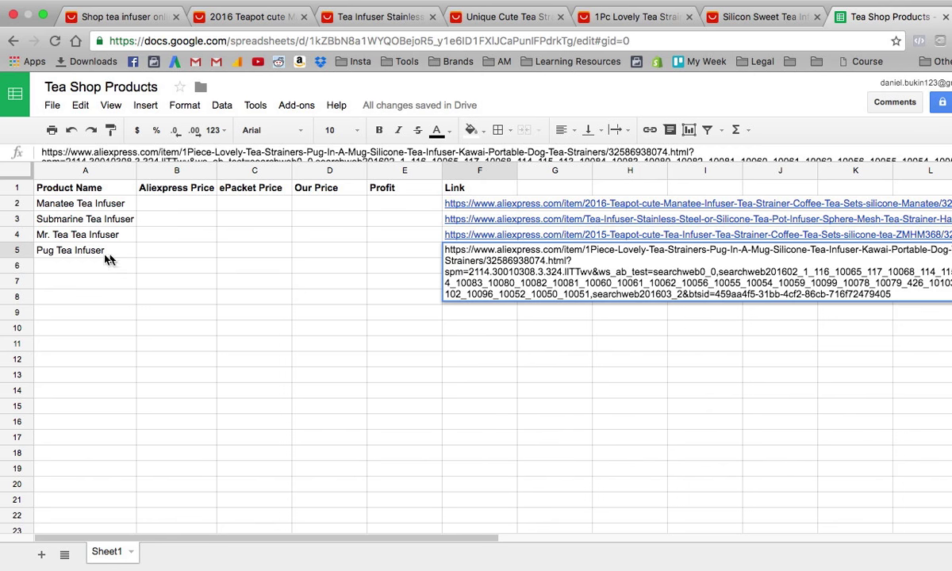
{"action": "key", "text": "Return"}
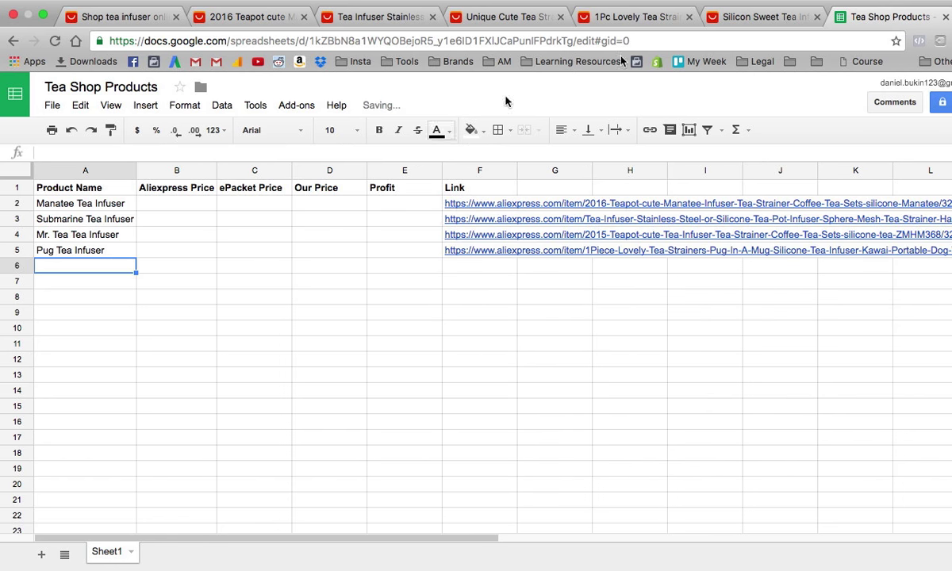
Copy the candy lollipop infuser page's AliExpress URL and enter "Lolipop Tea Infuser" as the product name in row 6 of the sheet.
{"action": "left_click", "coordinate": [733, 17]}
{"action": "left_click", "coordinate": [656, 41]}
{"action": "key", "text": "super+c"}
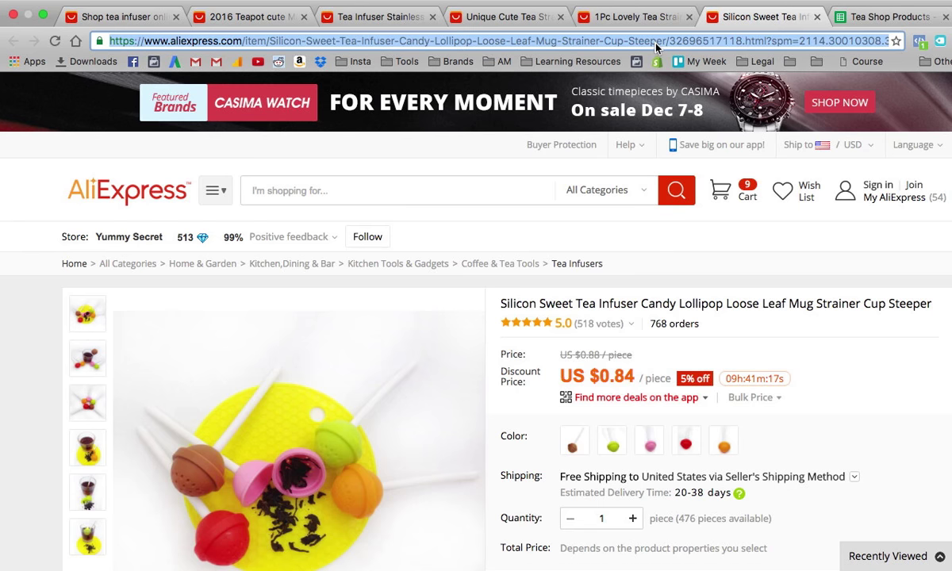
{"action": "left_click", "coordinate": [885, 17]}
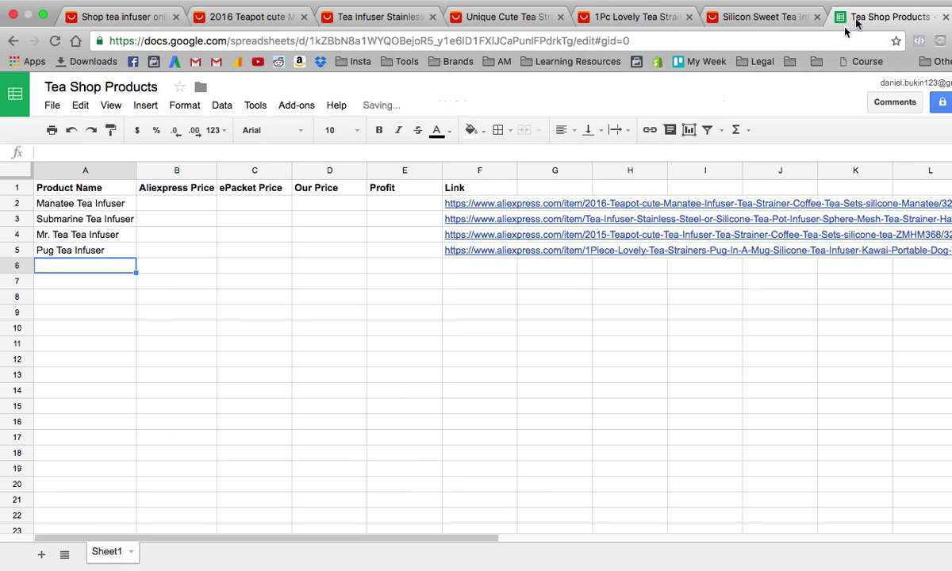
{"action": "type", "text": "Lolipop Te"}
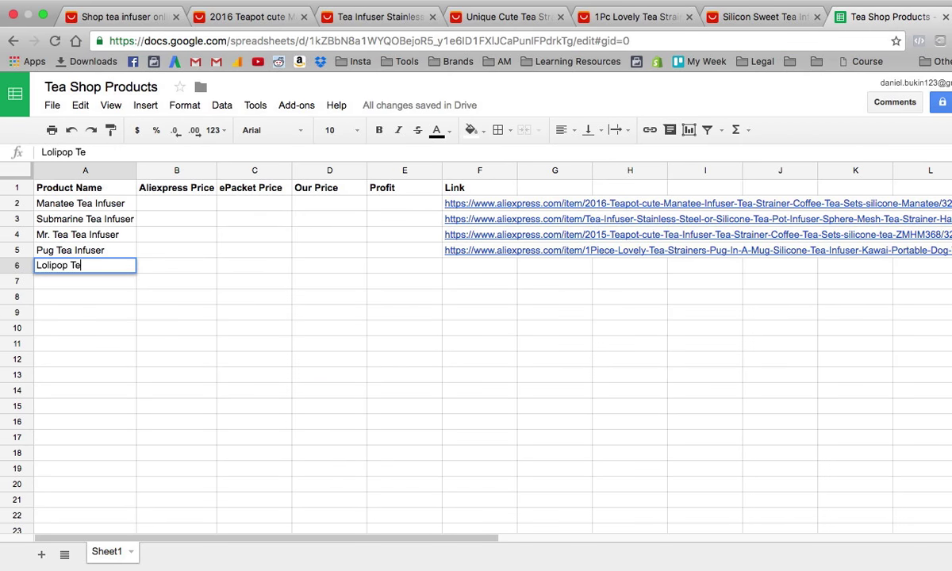
{"action": "type", "text": "a Infuser"}
Paste the candy lollipop infuser's AliExpress URL into the Link column of row 6.
{"action": "key", "text": "Tab"}
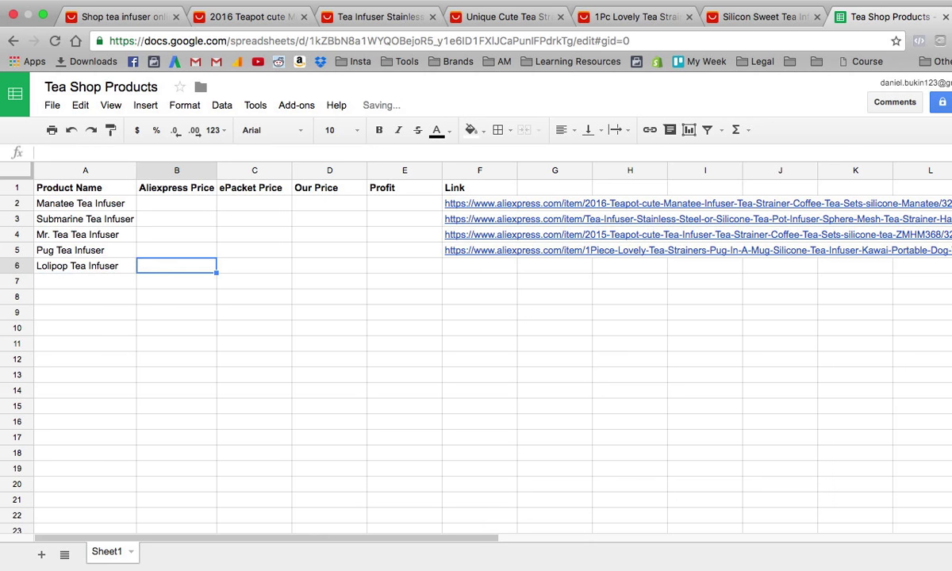
{"action": "key", "text": "Tab"}
{"action": "key", "text": "Tab"}
{"action": "key", "text": "Tab"}
{"action": "key", "text": "Tab"}
{"action": "key", "text": "super+v"}
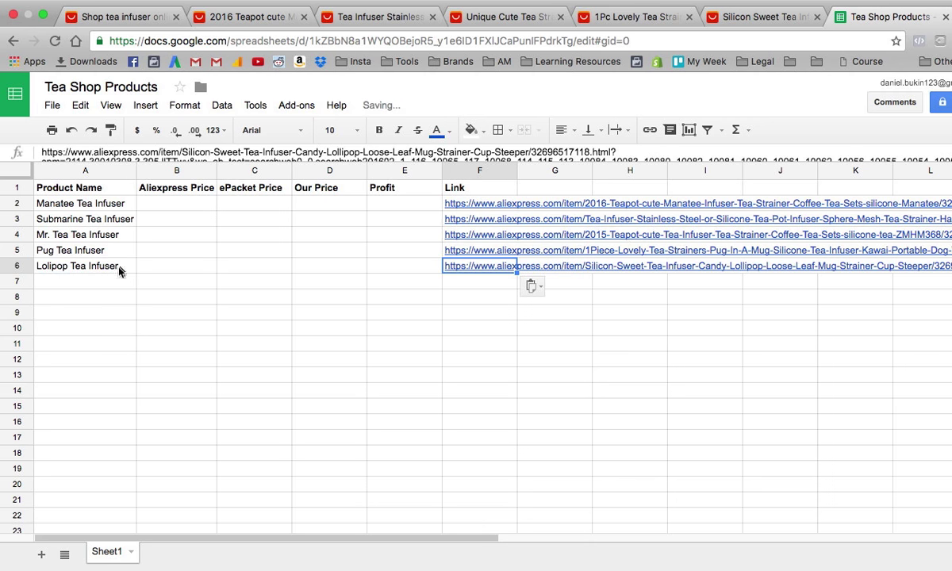
{"action": "left_click", "coordinate": [100, 287]}
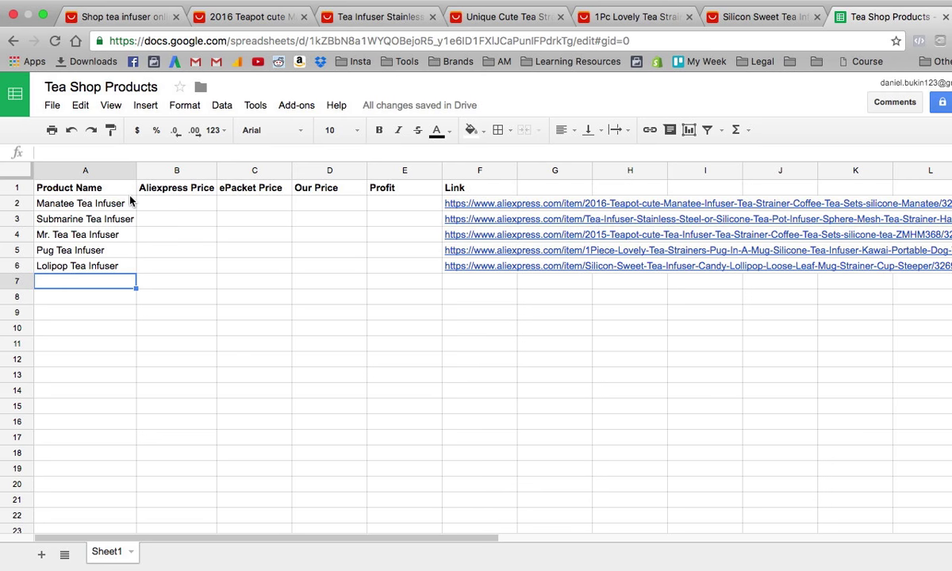
{"action": "left_click", "coordinate": [123, 205]}
{"action": "left_click", "coordinate": [113, 265]}
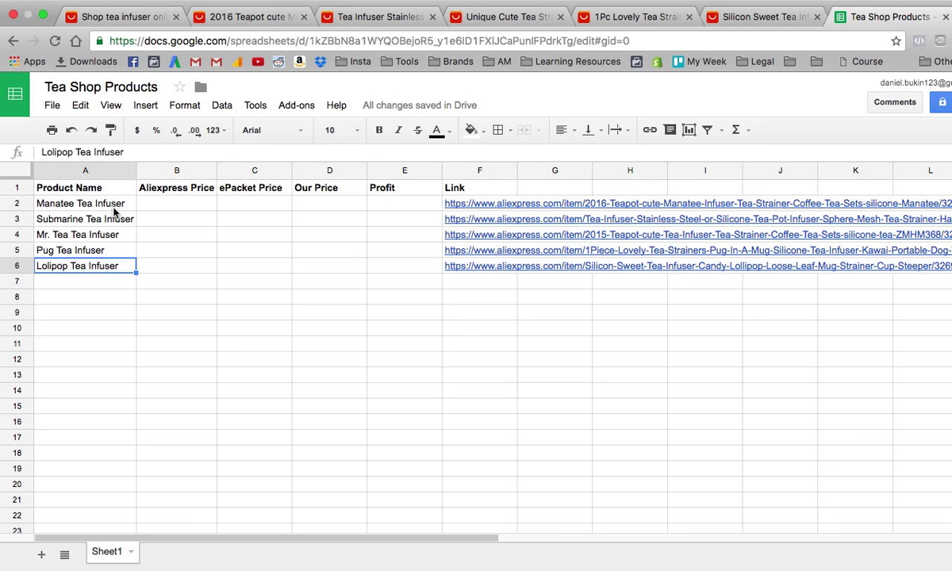
{"action": "left_click", "coordinate": [505, 207], "text": "shift"}
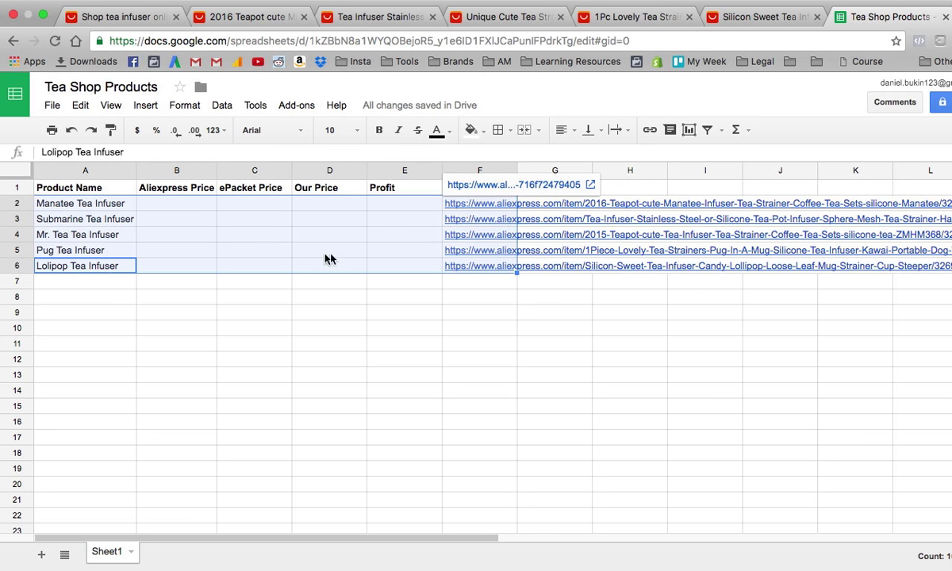
{"action": "left_click", "coordinate": [95, 281]}
{"action": "left_click", "coordinate": [119, 297]}
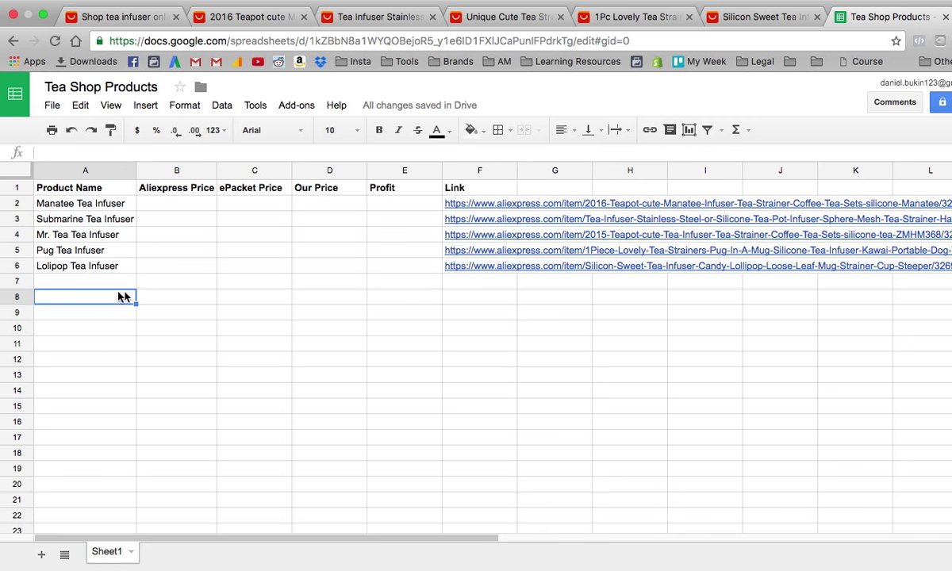
Close the five recorded AliExpress product pages, keeping the tea infuser search results and the Tea Shop Products sheet open.
{"action": "left_click", "coordinate": [260, 17]}
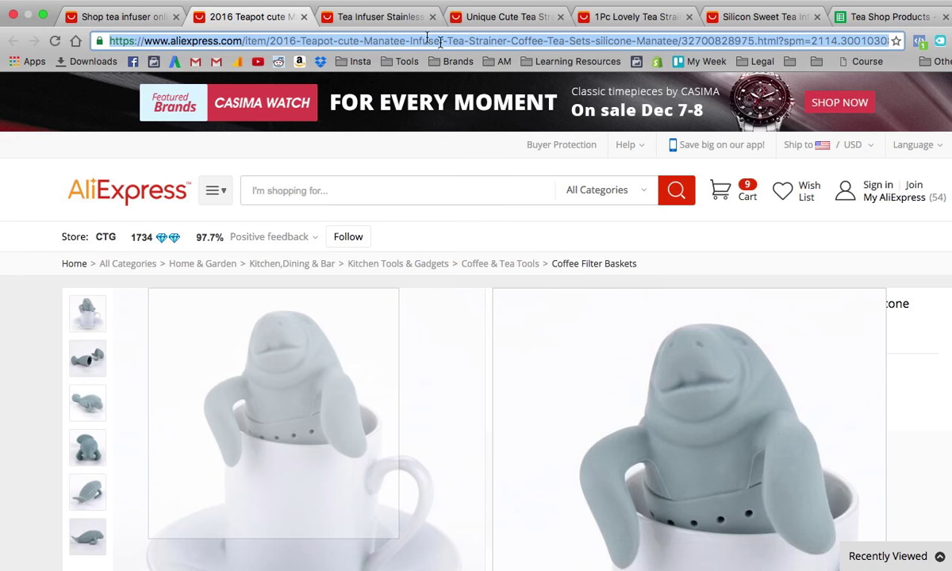
{"action": "key", "text": "super+w"}
{"action": "key", "text": "super+w"}
{"action": "key", "text": "super+w"}
{"action": "key", "text": "super+w"}
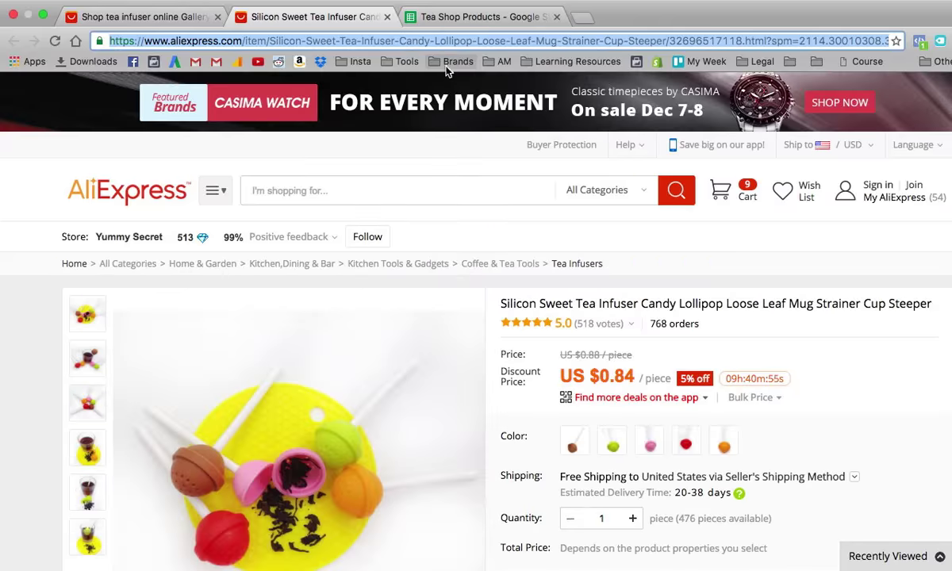
{"action": "key", "text": "super+w"}
Search AliExpress for "tea box" from its home page and sort the results by orders.
{"action": "left_click", "coordinate": [191, 17]}
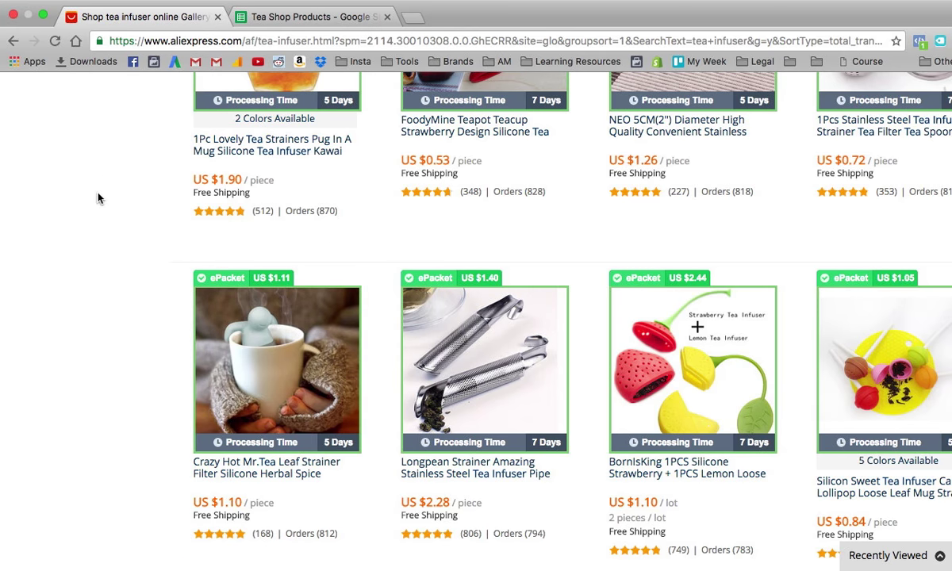
{"action": "scroll", "coordinate": [95, 190], "scroll_direction": "down", "scroll_amount": 5}
{"action": "scroll", "coordinate": [99, 197], "scroll_direction": "up", "scroll_amount": 15}
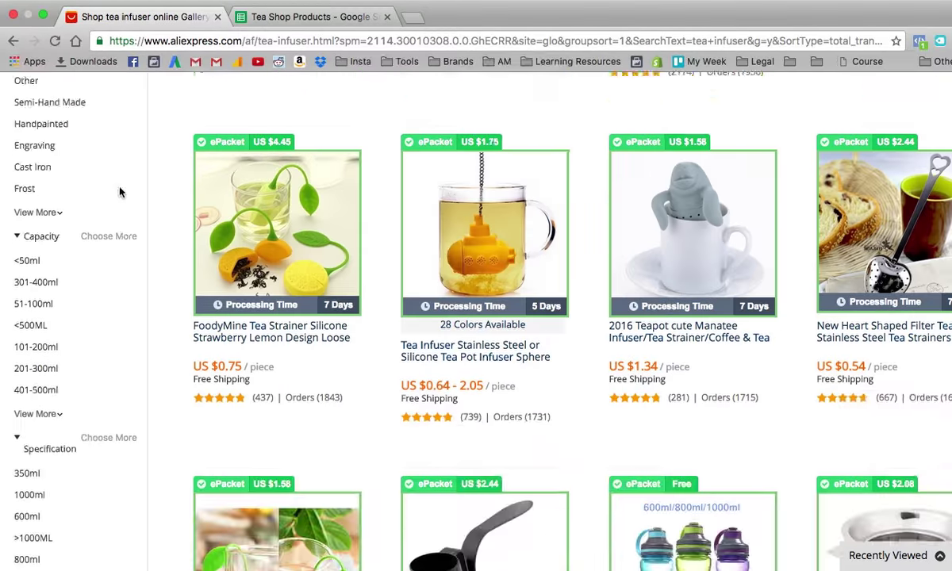
{"action": "scroll", "coordinate": [234, 172], "scroll_direction": "up", "scroll_amount": 10}
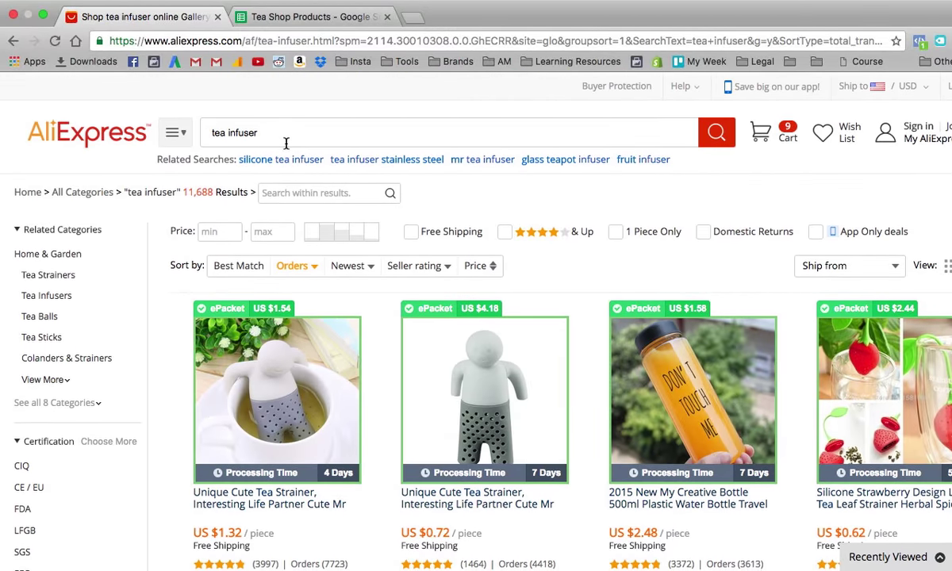
{"action": "double_click", "coordinate": [284, 140]}
{"action": "left_click", "coordinate": [133, 133]}
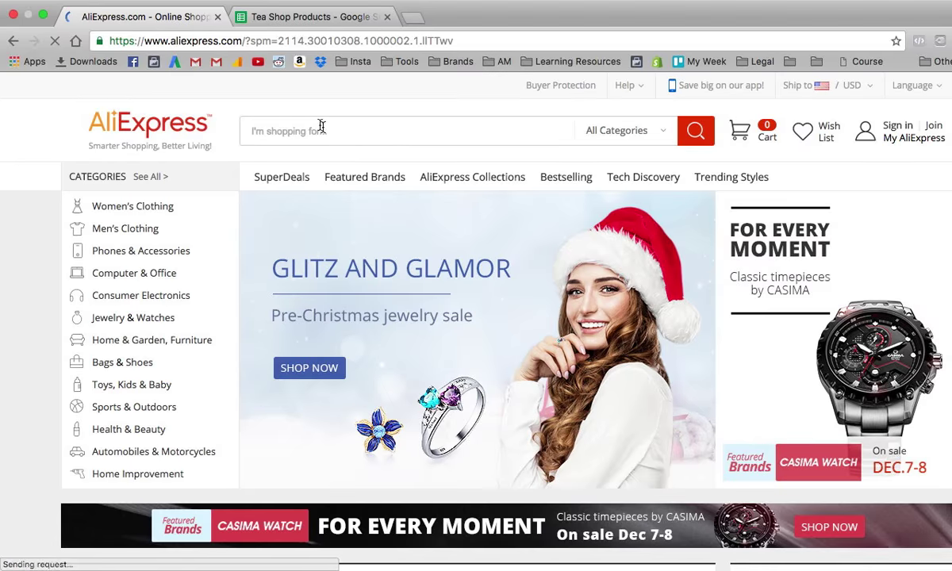
{"action": "left_click", "coordinate": [322, 128]}
{"action": "type", "text": "tea"}
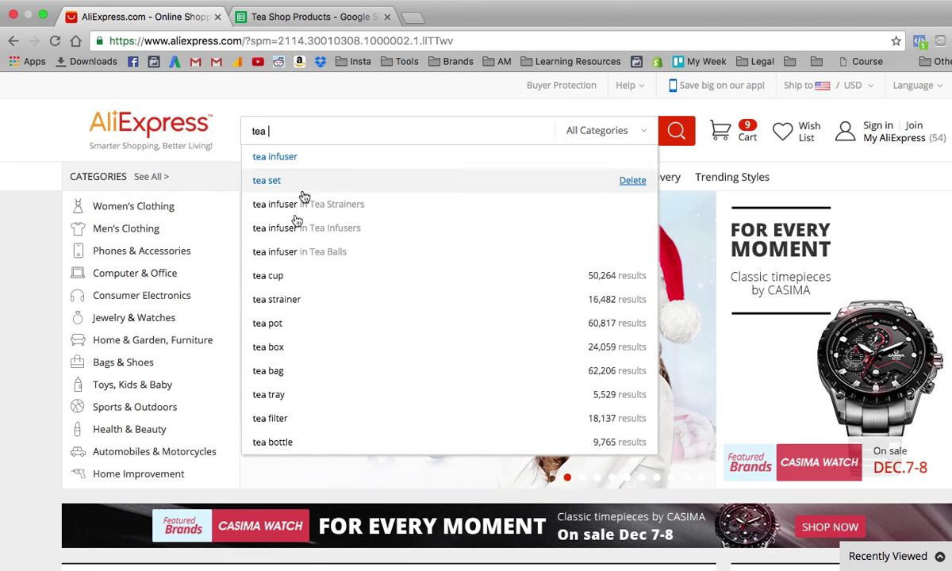
{"action": "left_click", "coordinate": [281, 350]}
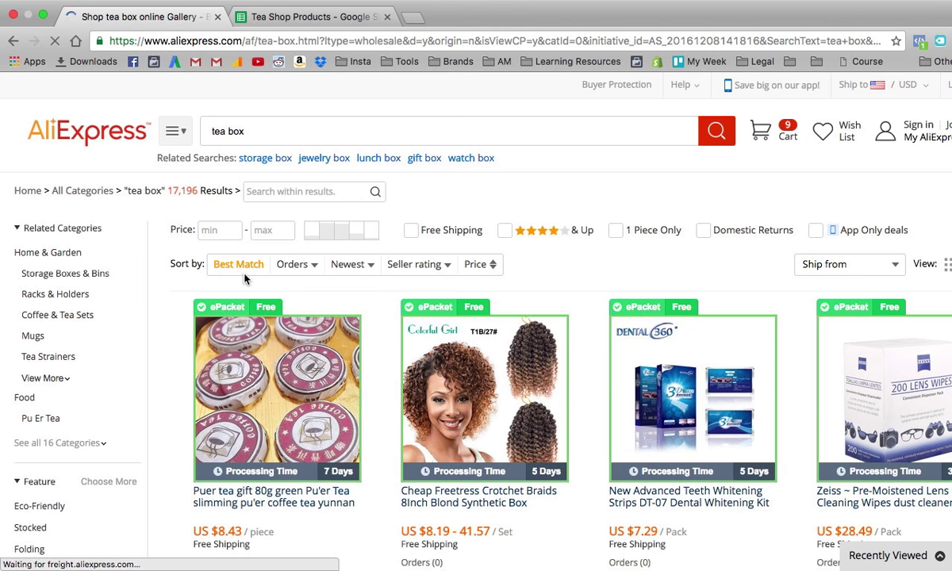
{"action": "left_click", "coordinate": [294, 265]}
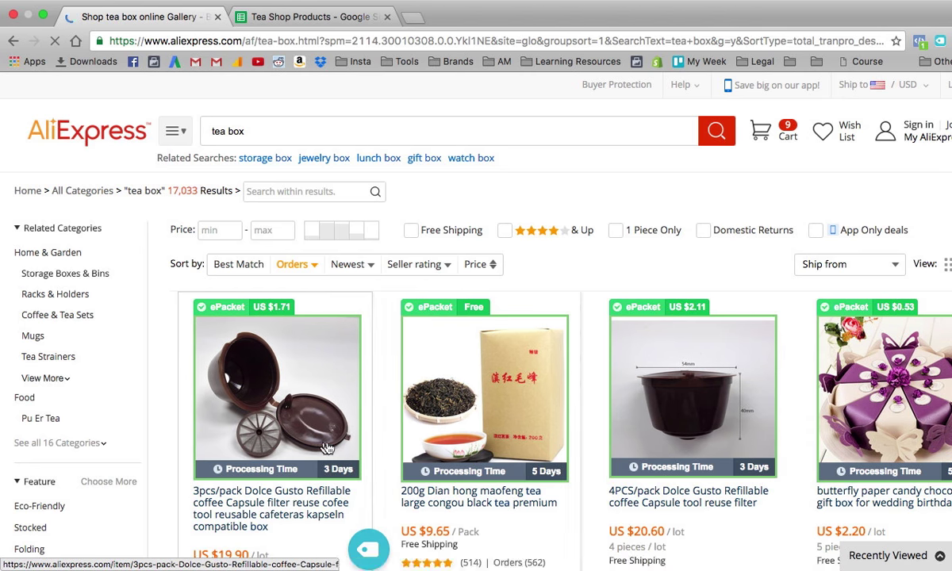
From the tea box results, open the 400ml camera lens mug and the 2016 New Wars 3D mug listings in separate background tabs.
{"action": "scroll", "coordinate": [479, 397], "scroll_direction": "down", "scroll_amount": 5}
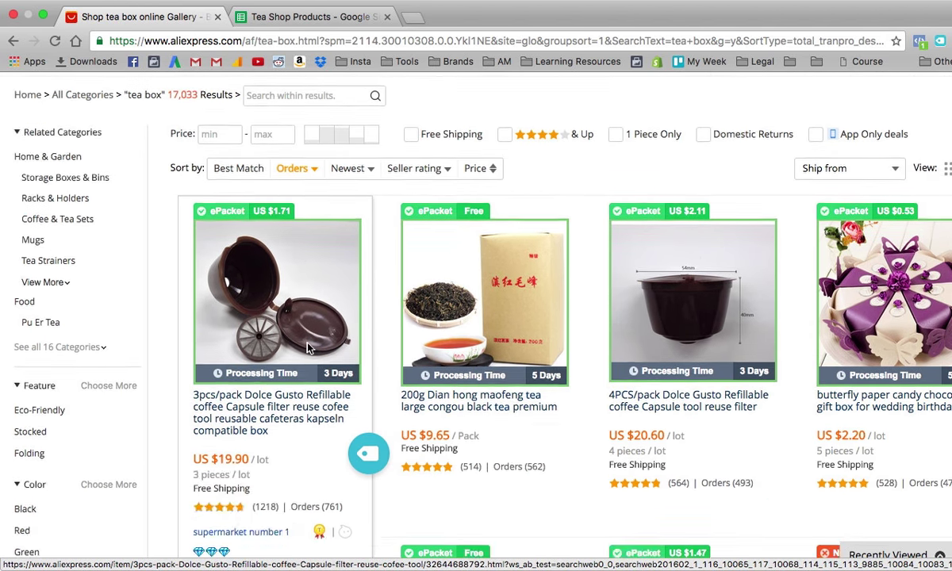
{"action": "scroll", "coordinate": [479, 397], "scroll_direction": "down", "scroll_amount": 1}
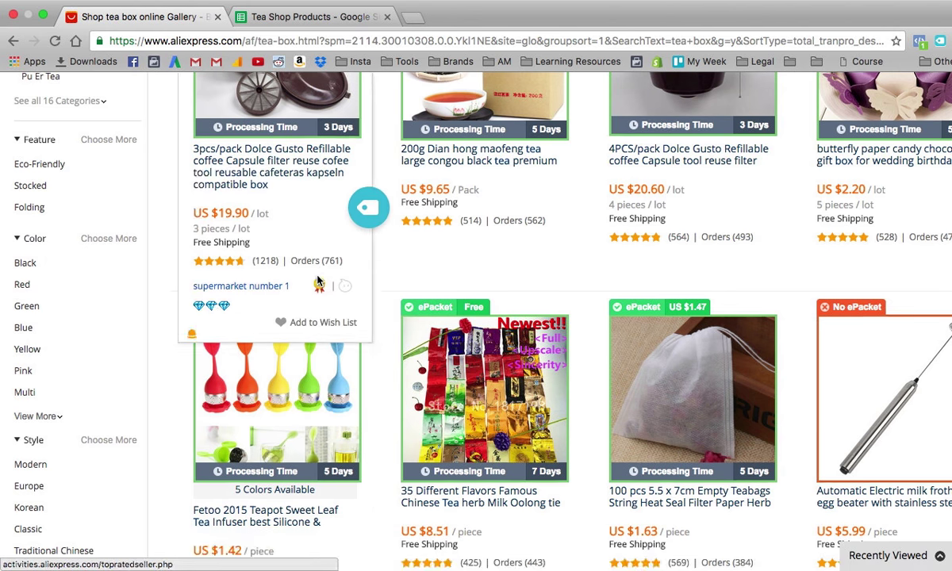
{"action": "scroll", "coordinate": [318, 282], "scroll_direction": "up", "scroll_amount": 3}
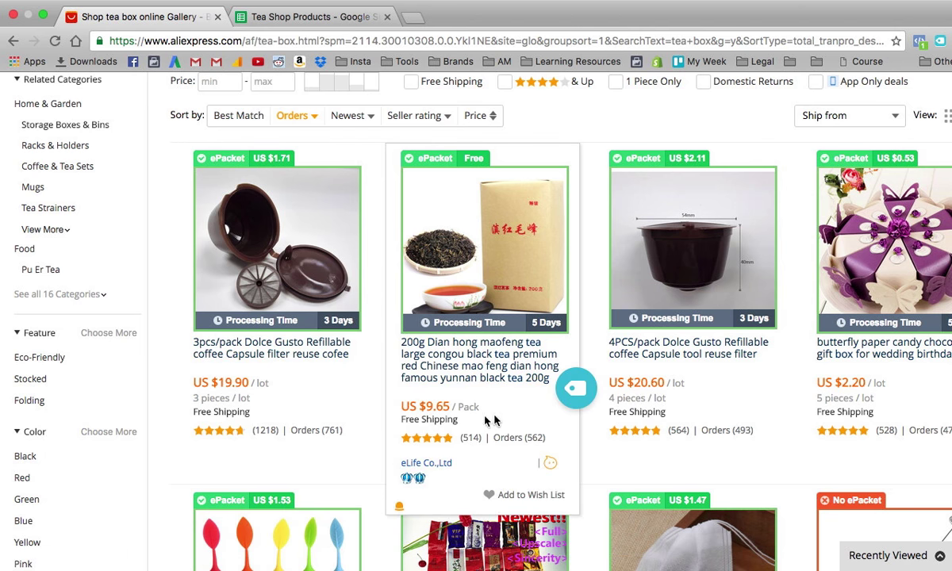
{"action": "scroll", "coordinate": [496, 417], "scroll_direction": "down", "scroll_amount": 1}
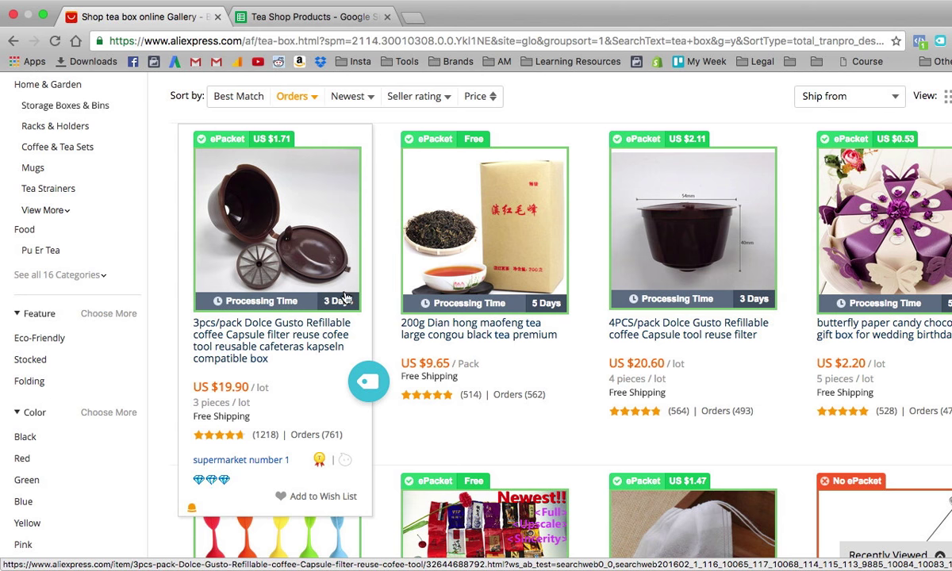
{"action": "scroll", "coordinate": [345, 297], "scroll_direction": "down", "scroll_amount": 1}
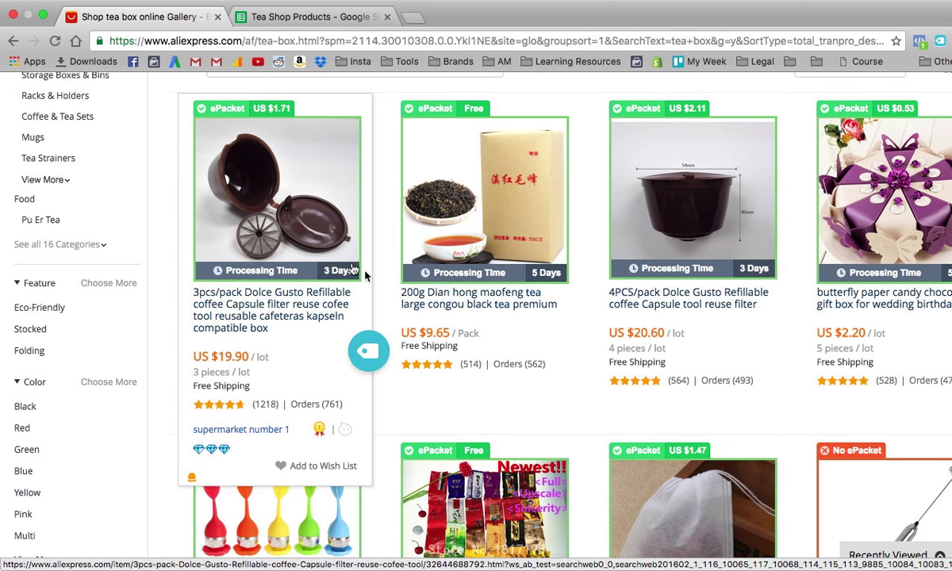
{"action": "scroll", "coordinate": [326, 262], "scroll_direction": "down", "scroll_amount": 5}
{"action": "scroll", "coordinate": [345, 311], "scroll_direction": "down", "scroll_amount": 5}
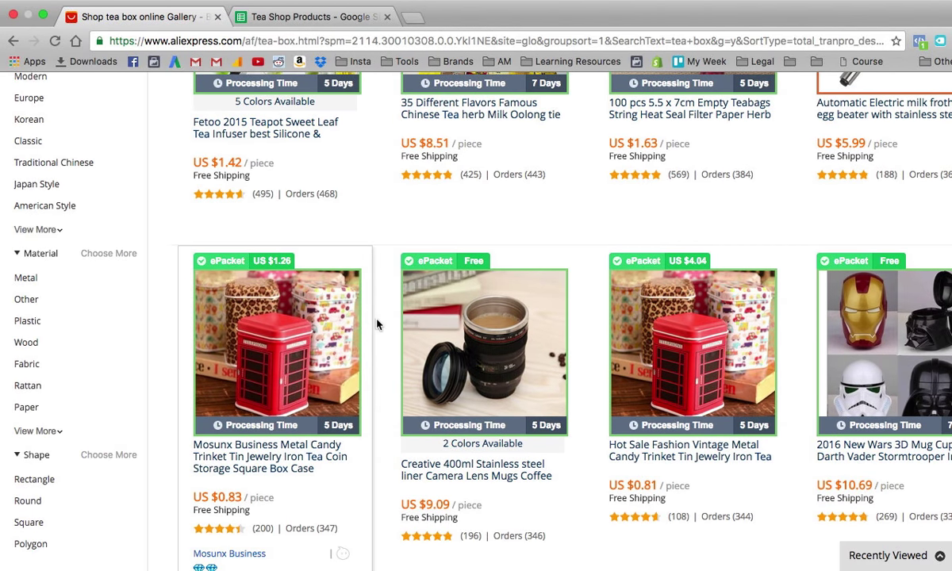
{"action": "scroll", "coordinate": [377, 322], "scroll_direction": "down", "scroll_amount": 2}
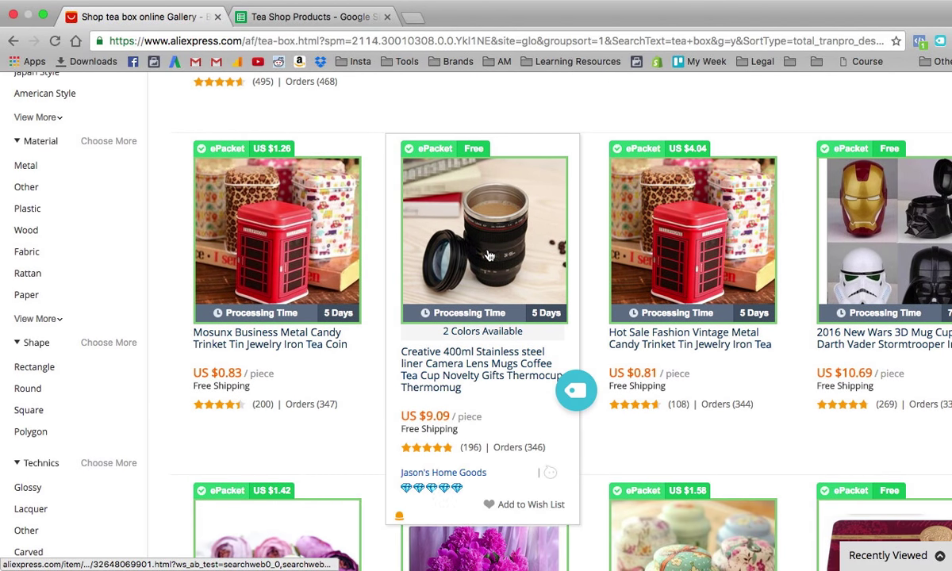
{"action": "left_click", "coordinate": [490, 256], "text": "super"}
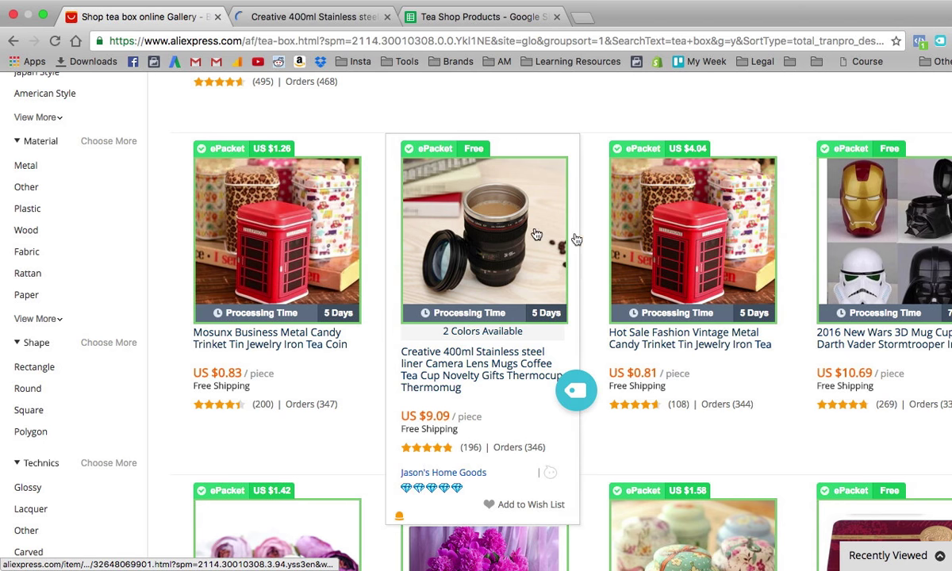
{"action": "left_click", "coordinate": [940, 267], "text": "super"}
Open the 250/350/450ML heat-resistant double wall glass cup listing from the tea box results in a background tab.
{"action": "scroll", "coordinate": [714, 278], "scroll_direction": "down", "scroll_amount": 1}
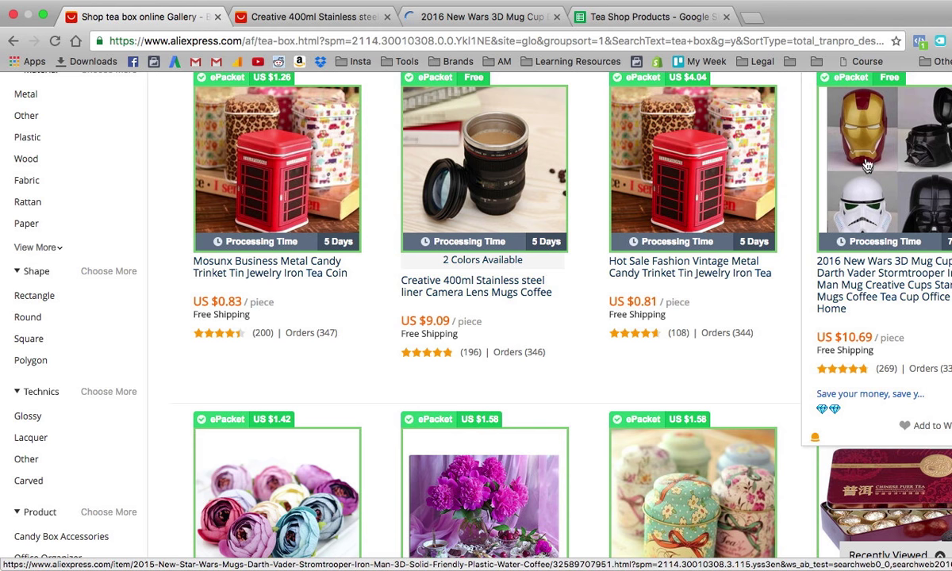
{"action": "scroll", "coordinate": [627, 301], "scroll_direction": "down", "scroll_amount": 2}
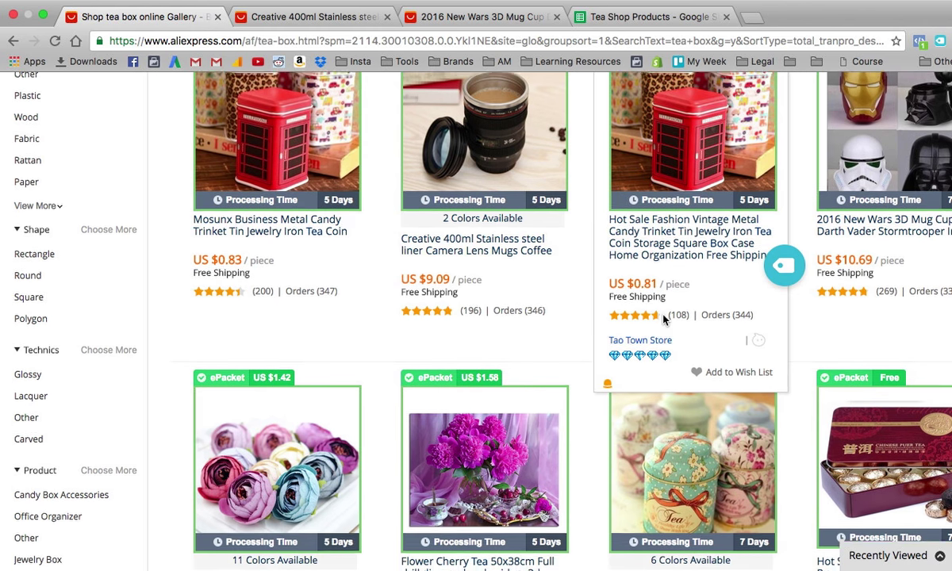
{"action": "scroll", "coordinate": [632, 351], "scroll_direction": "down", "scroll_amount": 10}
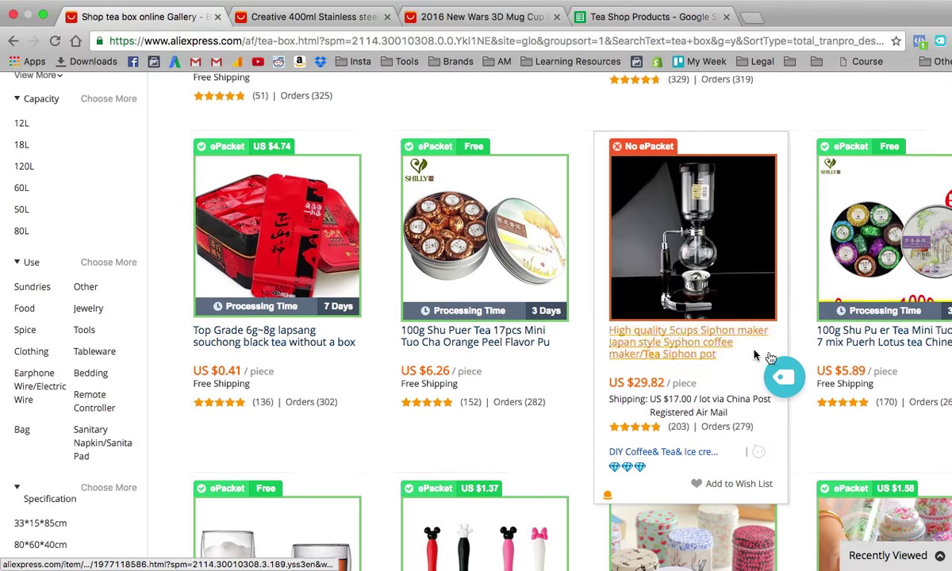
{"action": "scroll", "coordinate": [774, 359], "scroll_direction": "down", "scroll_amount": 2}
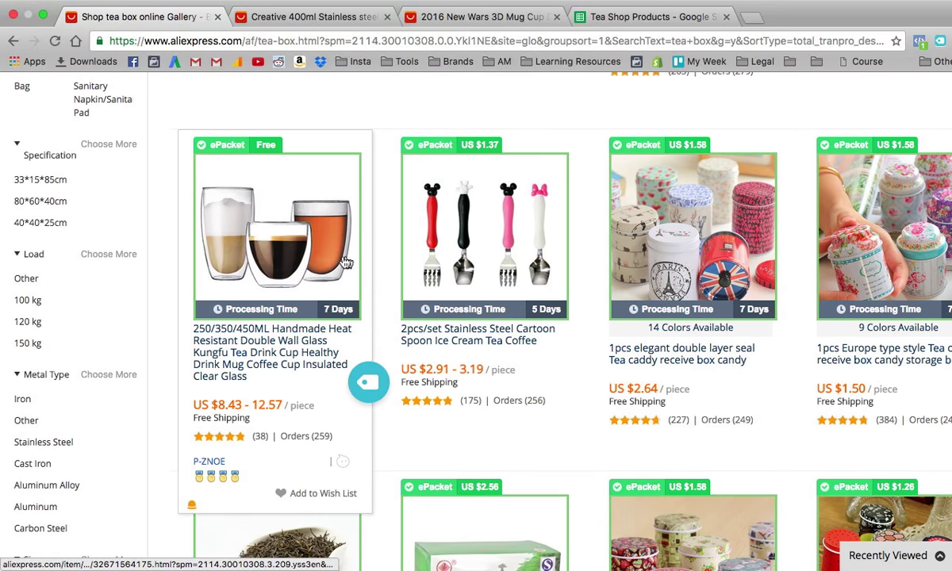
{"action": "left_click", "coordinate": [282, 238], "text": "super"}
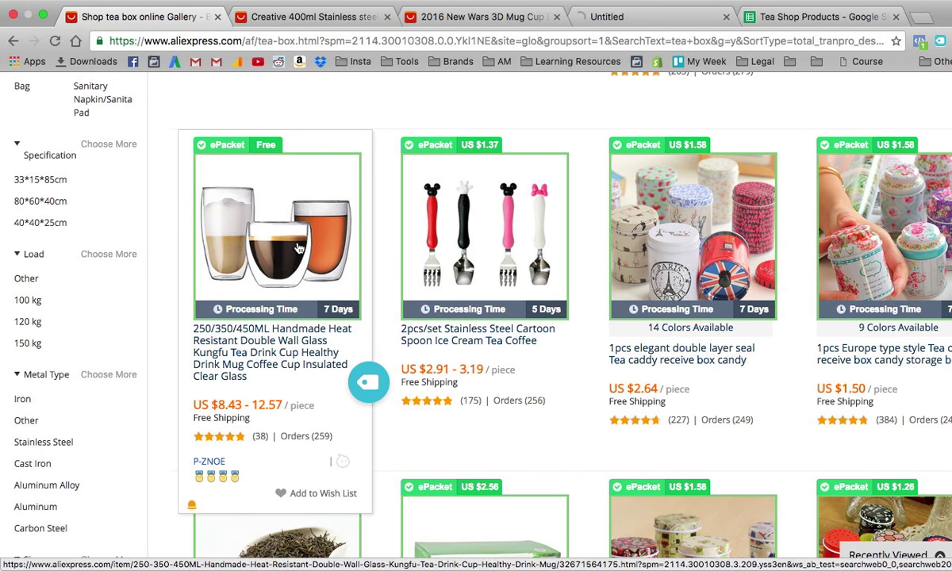
Open the "2016 New Arrival Chinese tea" smoke cigarette listing near the end of the first results page in a background tab.
{"action": "scroll", "coordinate": [286, 274], "scroll_direction": "down", "scroll_amount": 4}
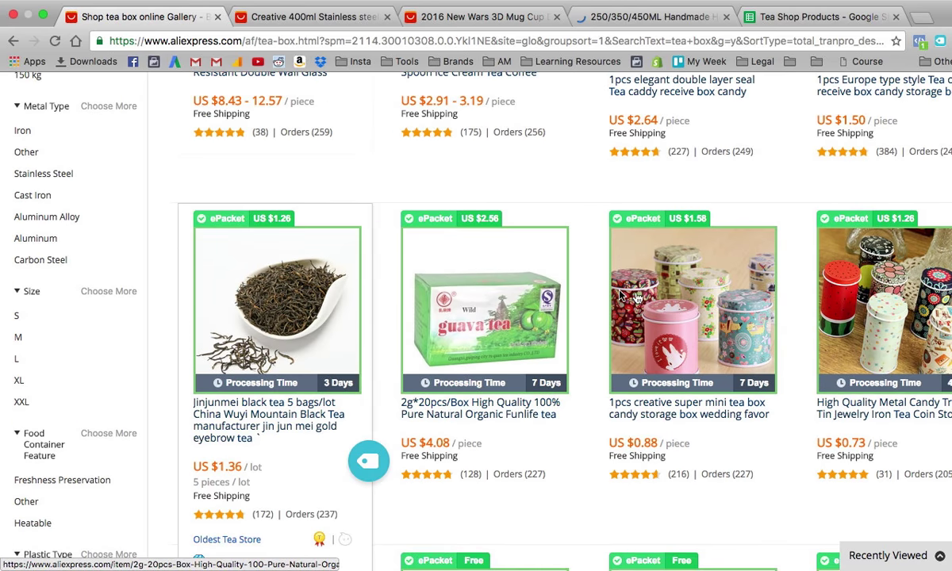
{"action": "scroll", "coordinate": [510, 287], "scroll_direction": "down", "scroll_amount": 6}
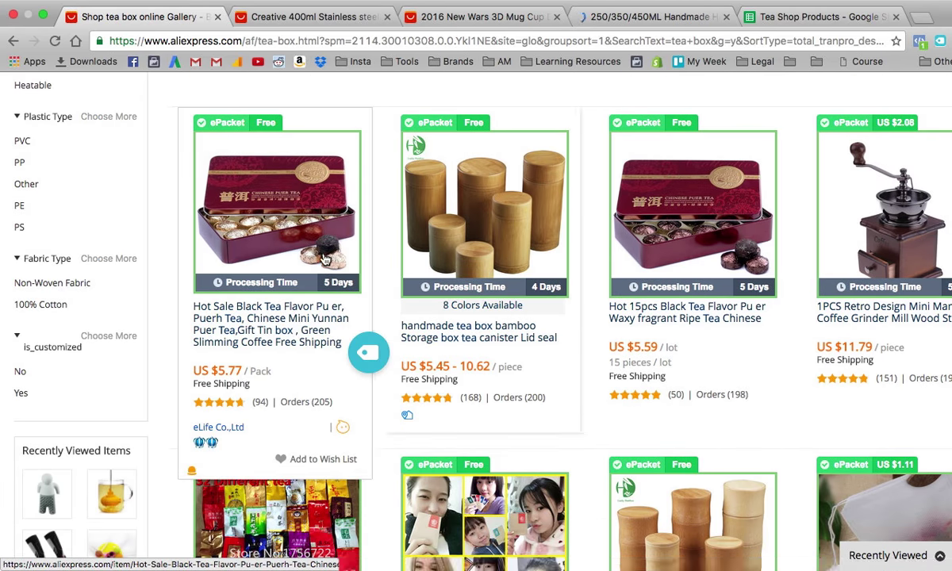
{"action": "scroll", "coordinate": [734, 272], "scroll_direction": "down", "scroll_amount": 7}
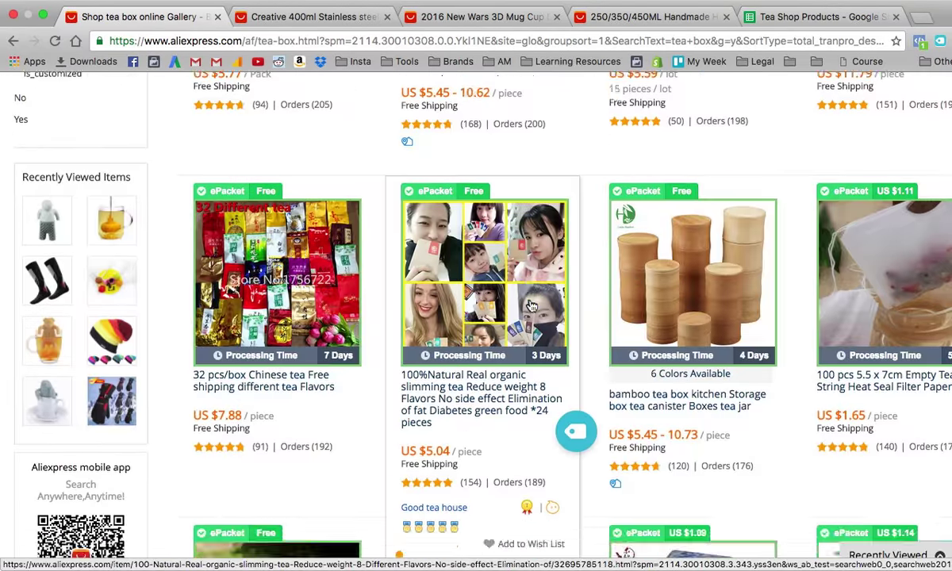
{"action": "scroll", "coordinate": [673, 328], "scroll_direction": "down", "scroll_amount": 6}
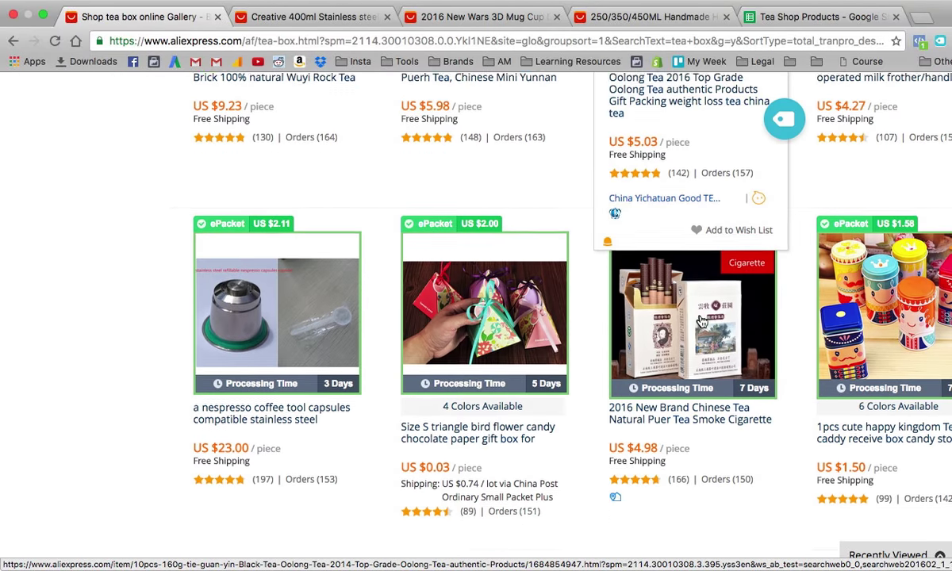
{"action": "scroll", "coordinate": [483, 307], "scroll_direction": "down", "scroll_amount": 4}
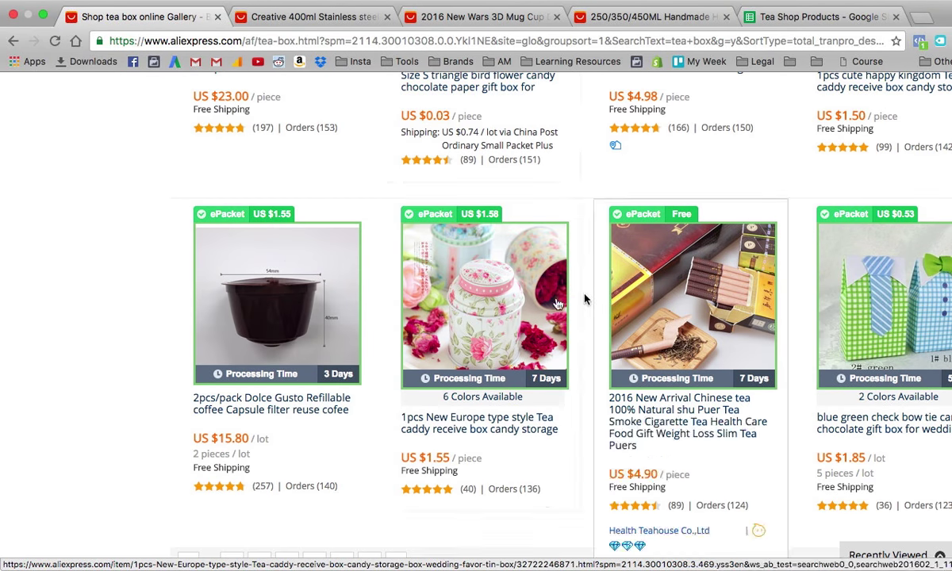
{"action": "scroll", "coordinate": [469, 312], "scroll_direction": "down", "scroll_amount": 1}
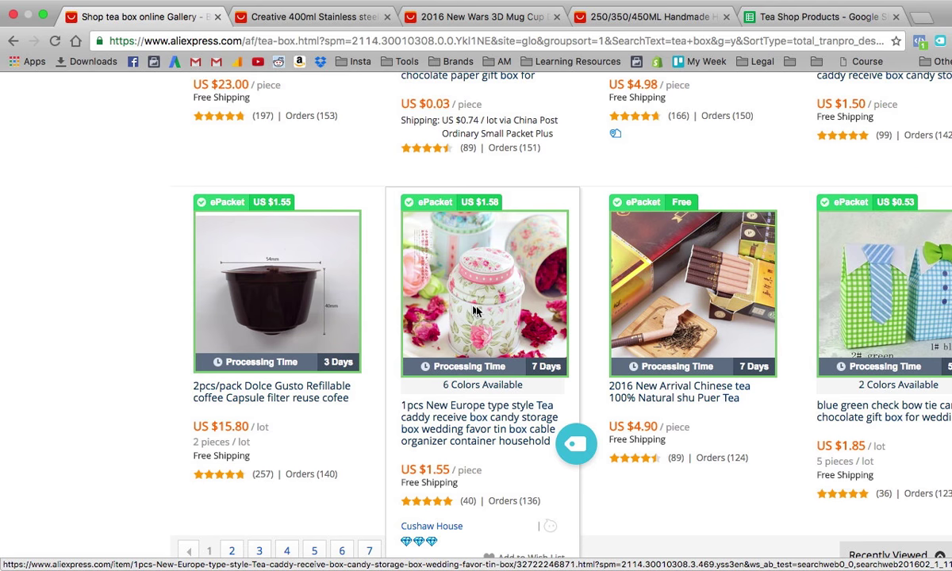
{"action": "scroll", "coordinate": [482, 311], "scroll_direction": "down", "scroll_amount": 1}
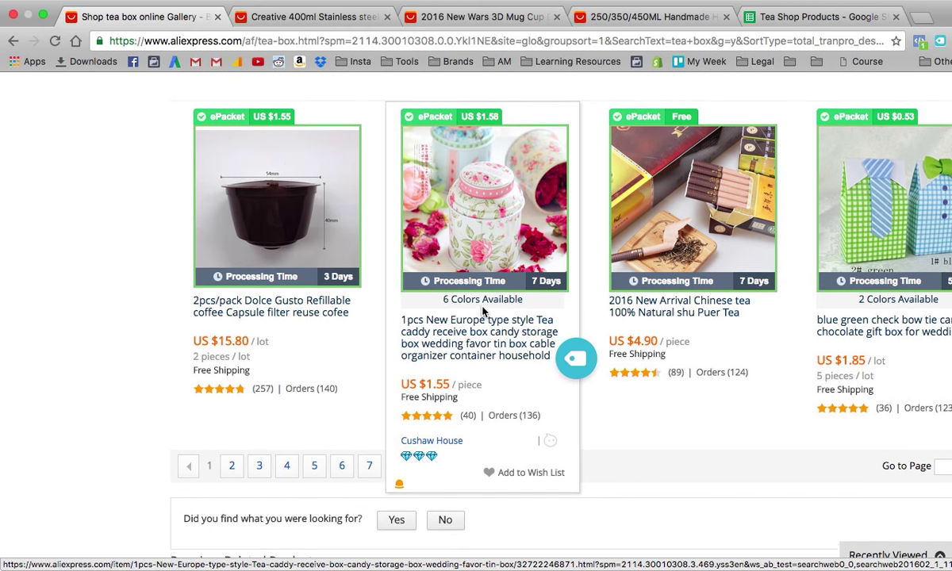
{"action": "left_click", "coordinate": [648, 226], "text": "super"}
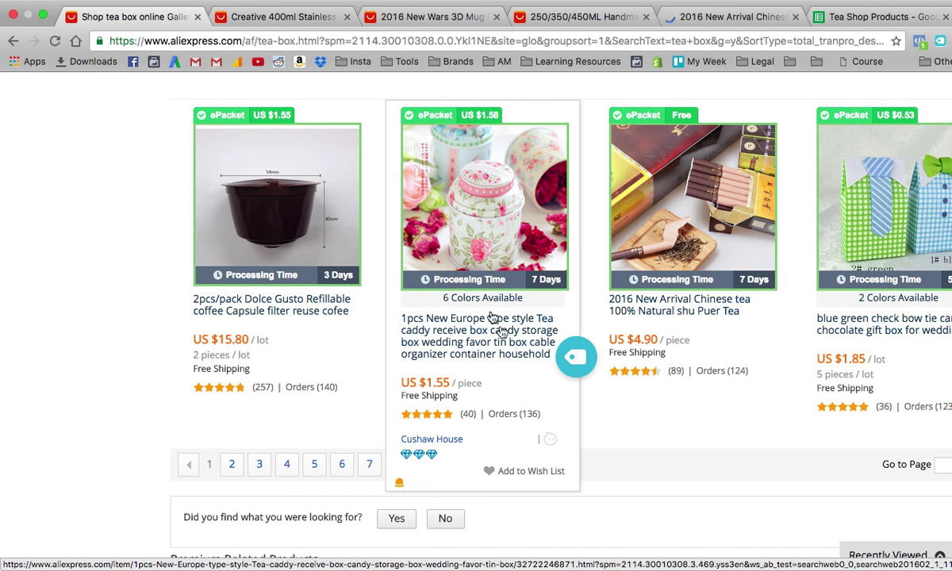
Go to page 2 of the tea box results and open the Pokemon go Poke Ball mug listing in a background tab.
{"action": "scroll", "coordinate": [475, 303], "scroll_direction": "down", "scroll_amount": 1}
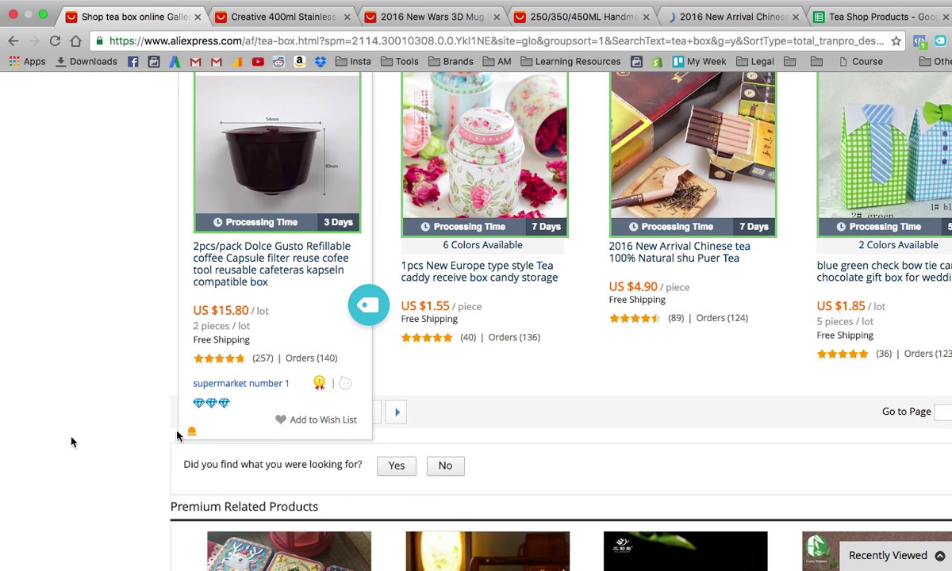
{"action": "scroll", "coordinate": [159, 436], "scroll_direction": "up", "scroll_amount": 1}
{"action": "left_click", "coordinate": [231, 420]}
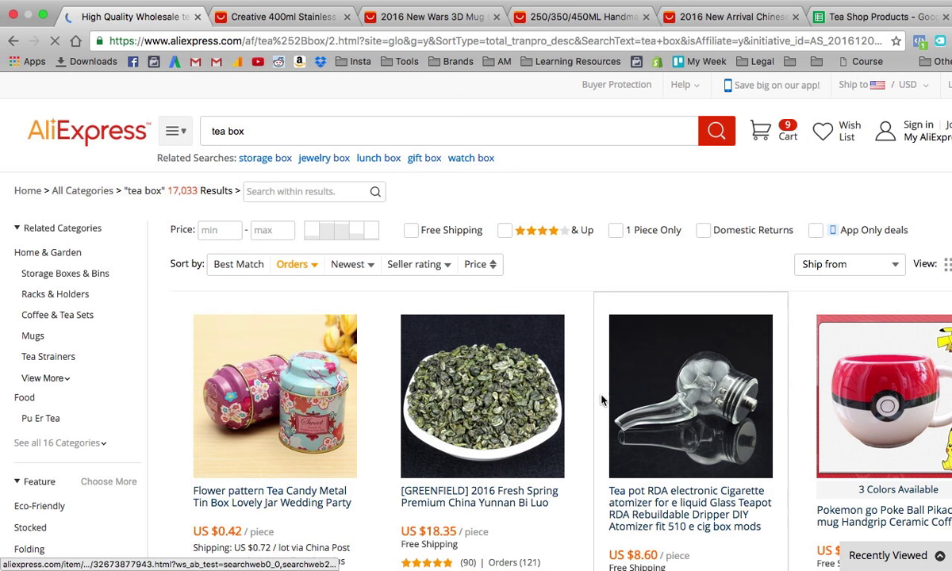
{"action": "scroll", "coordinate": [665, 422], "scroll_direction": "down", "scroll_amount": 3}
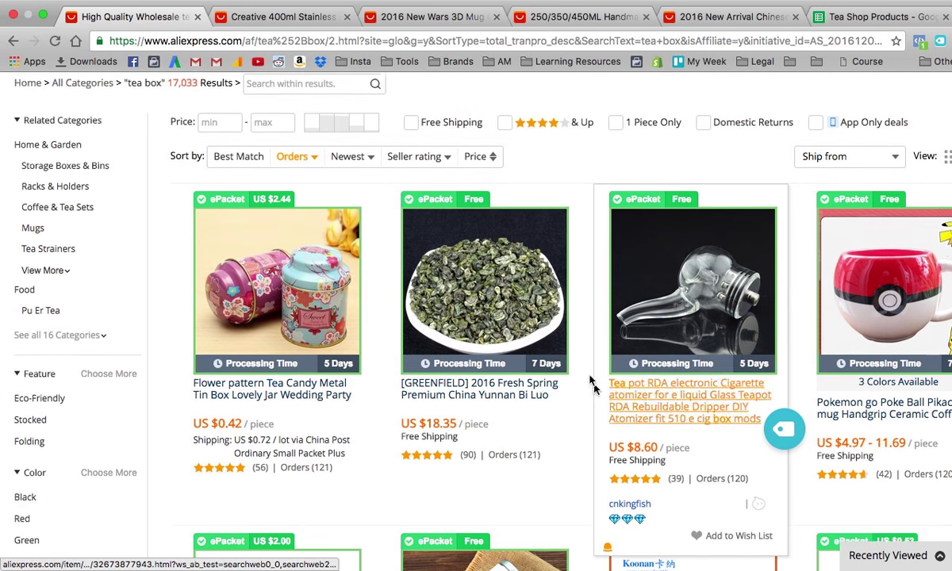
{"action": "left_click", "coordinate": [879, 274]}
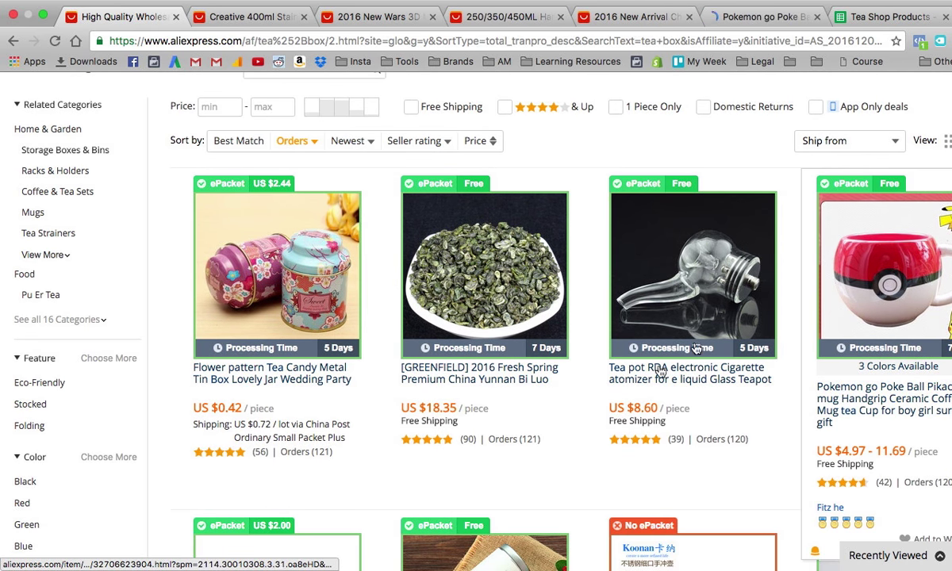
Examine the remaining tea box listings on page 2 for further products suited to the tea shop.
{"action": "scroll", "coordinate": [343, 426], "scroll_direction": "down", "scroll_amount": 3}
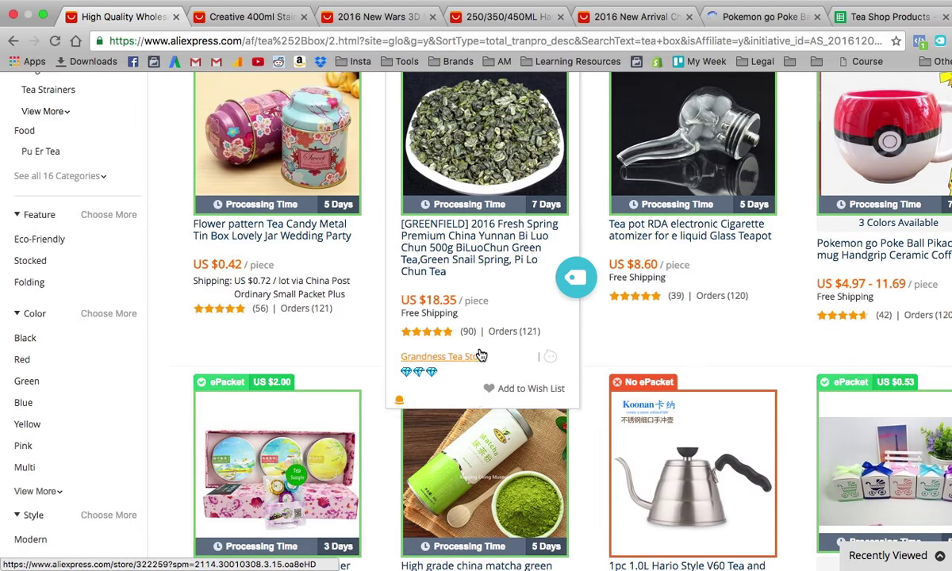
{"action": "scroll", "coordinate": [501, 373], "scroll_direction": "down", "scroll_amount": 10}
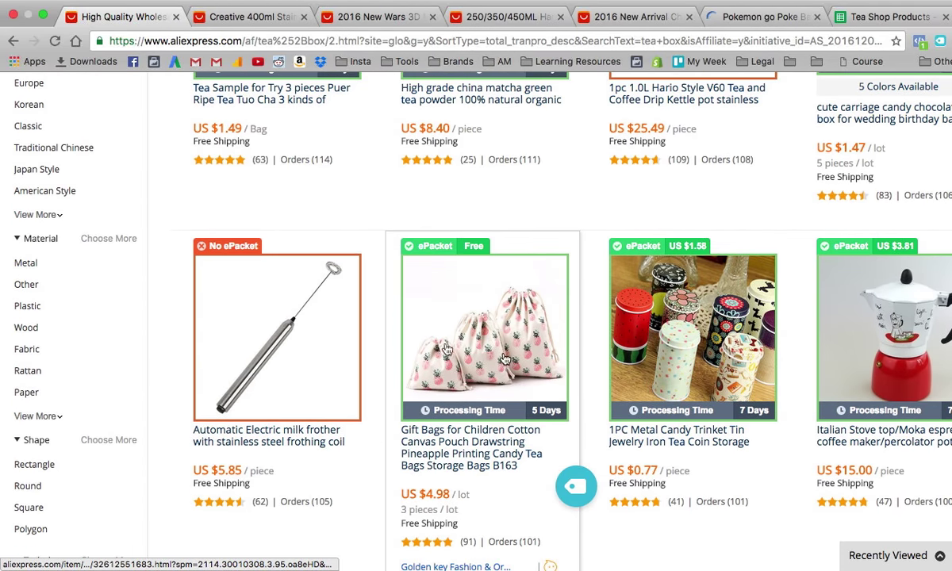
{"action": "scroll", "coordinate": [378, 354], "scroll_direction": "down", "scroll_amount": 6}
{"action": "scroll", "coordinate": [378, 353], "scroll_direction": "down", "scroll_amount": 9}
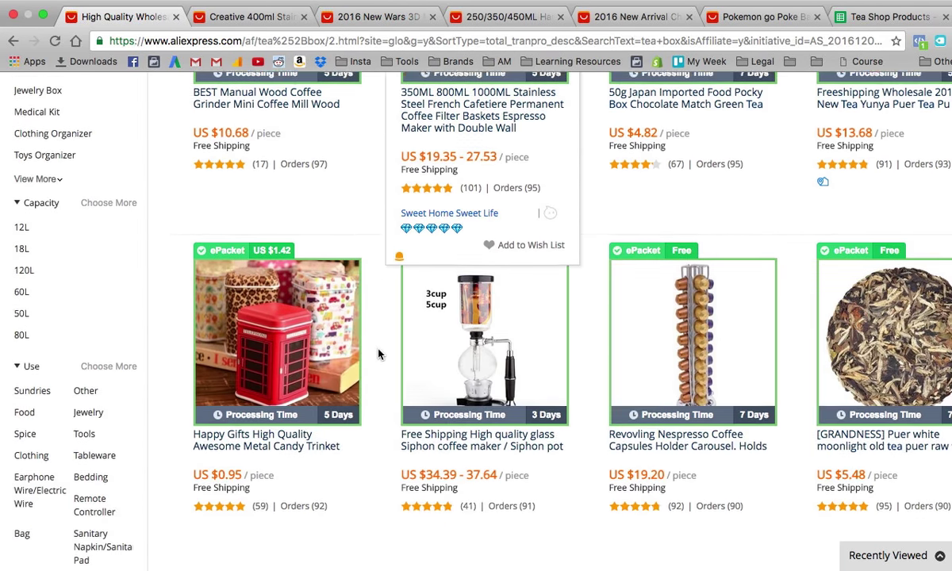
{"action": "scroll", "coordinate": [380, 350], "scroll_direction": "down", "scroll_amount": 4}
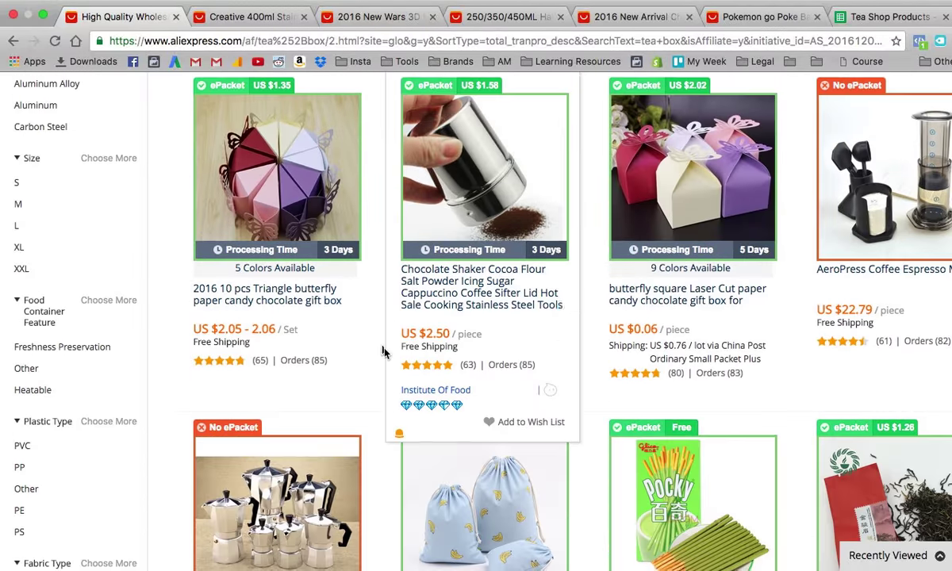
{"action": "scroll", "coordinate": [382, 351], "scroll_direction": "up", "scroll_amount": 20}
{"action": "scroll", "coordinate": [661, 318], "scroll_direction": "down", "scroll_amount": 1}
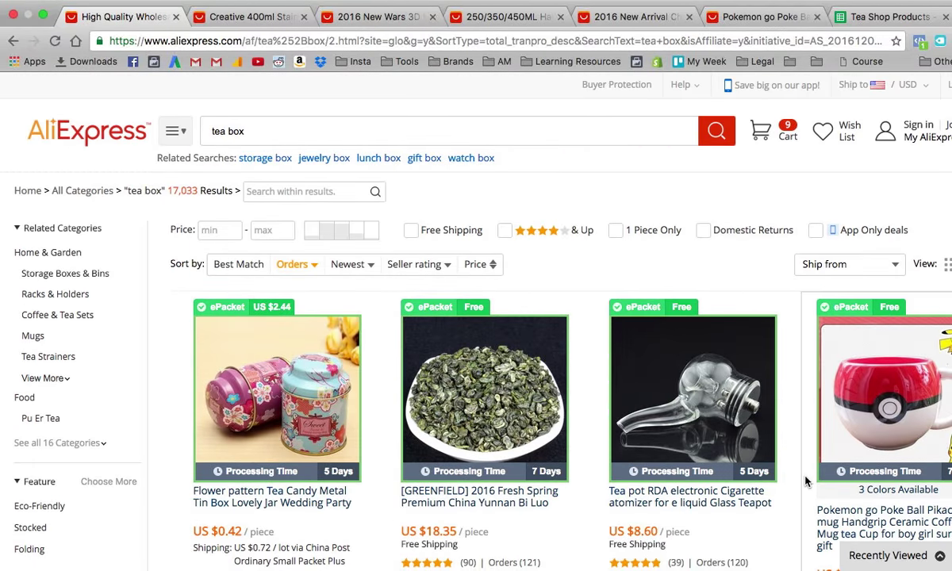
Search AliExpress for "tea mug" in place of the tea box search.
{"action": "left_click", "coordinate": [469, 127]}
{"action": "type", "text": "tea mug"}
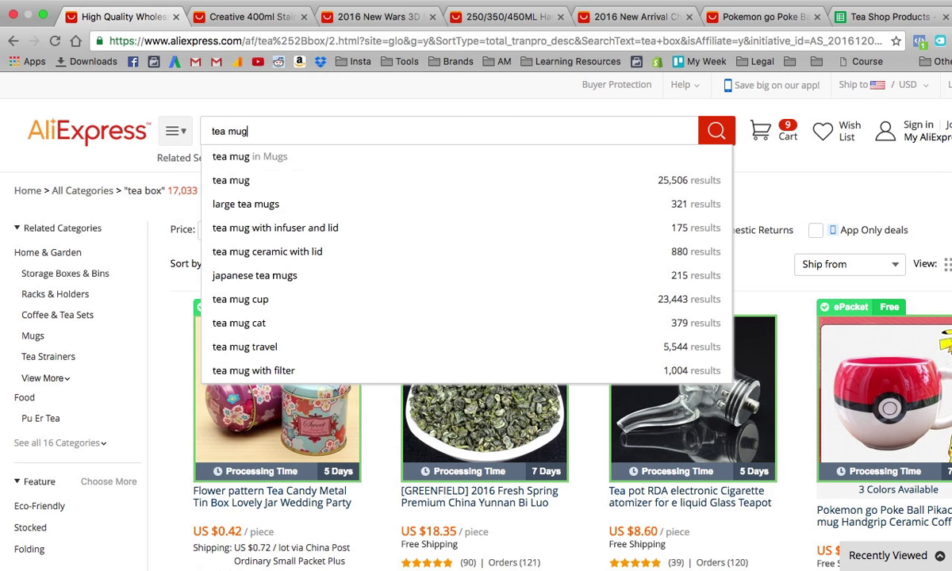
{"action": "key", "text": "Return"}
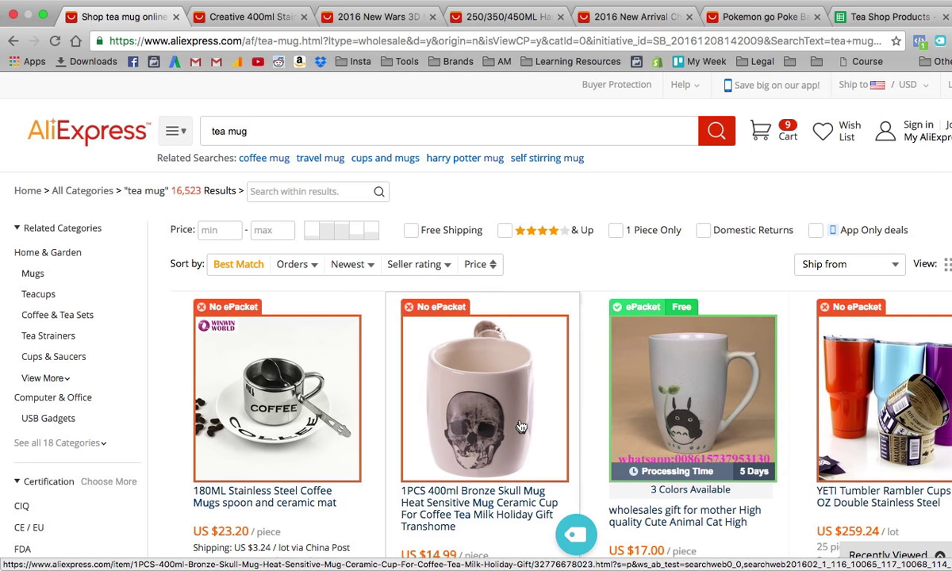
Open the Camera Lens Shape Cup and 2016 New Totoro Naruto mug listings from the tea mug results in background tabs.
{"action": "scroll", "coordinate": [503, 420], "scroll_direction": "down", "scroll_amount": 4}
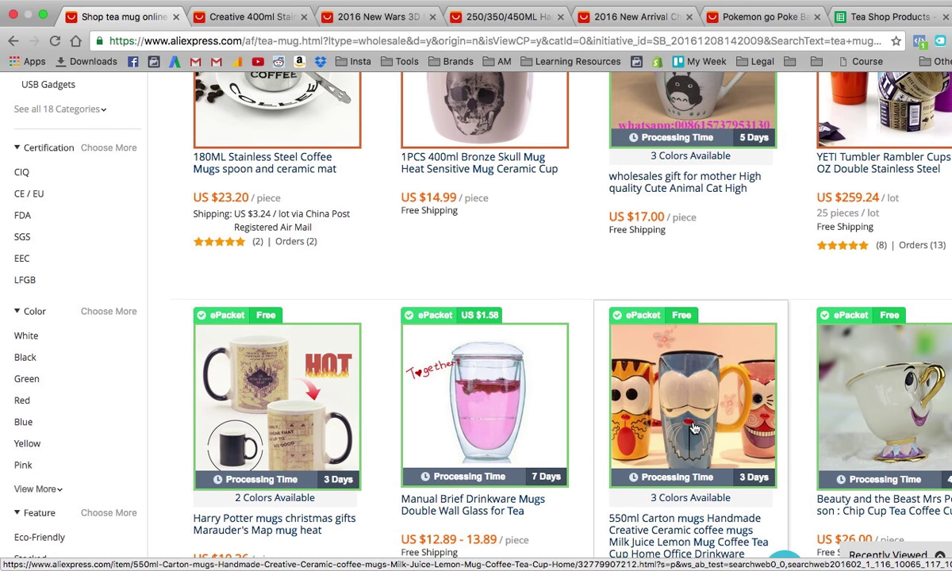
{"action": "scroll", "coordinate": [693, 428], "scroll_direction": "down", "scroll_amount": 1}
{"action": "scroll", "coordinate": [476, 381], "scroll_direction": "down", "scroll_amount": 2}
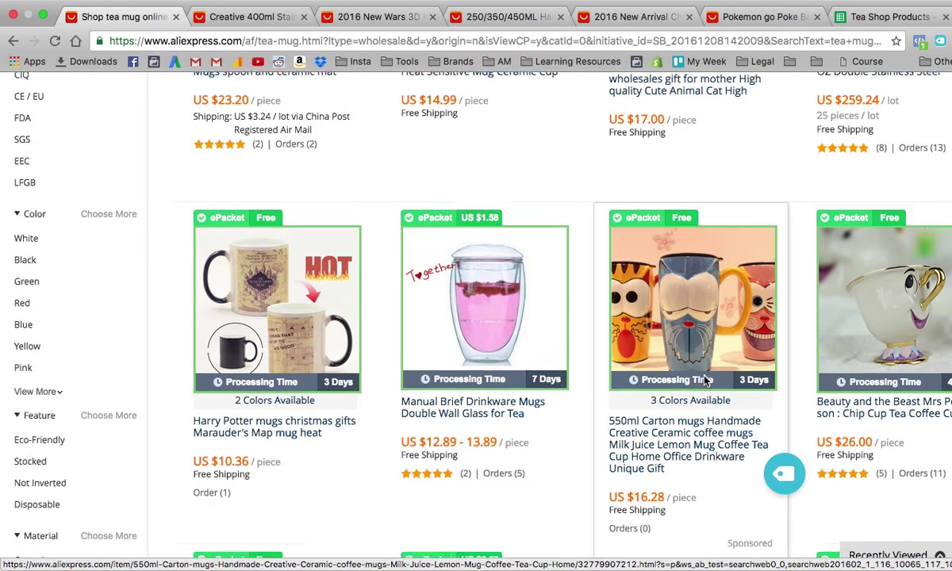
{"action": "scroll", "coordinate": [381, 412], "scroll_direction": "down", "scroll_amount": 3}
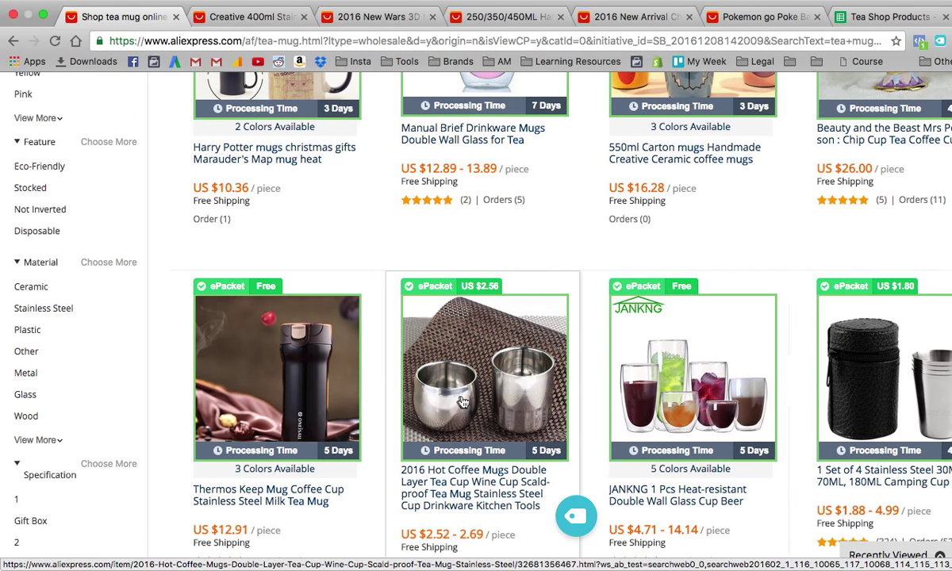
{"action": "scroll", "coordinate": [460, 400], "scroll_direction": "down", "scroll_amount": 1}
{"action": "scroll", "coordinate": [460, 400], "scroll_direction": "down", "scroll_amount": 5}
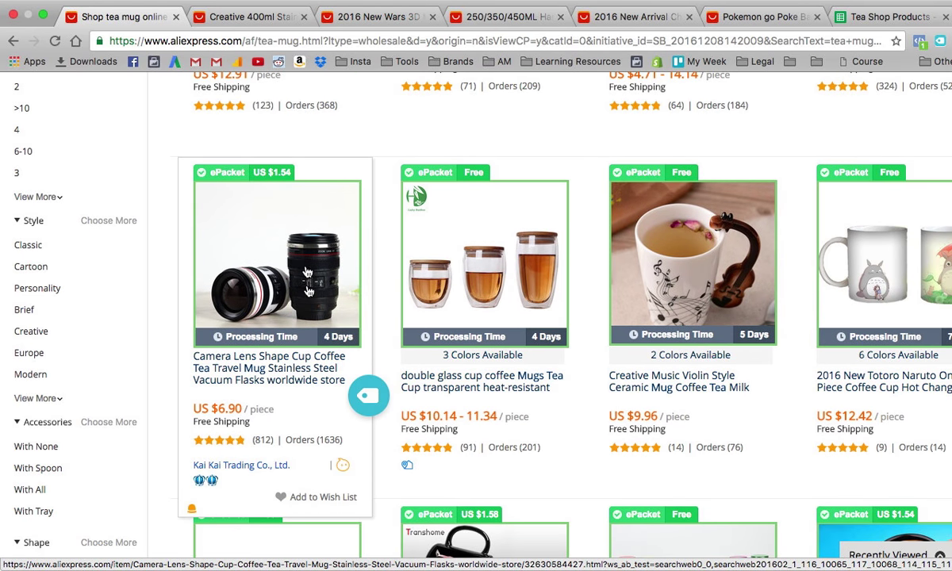
{"action": "left_click", "coordinate": [257, 285], "text": "super"}
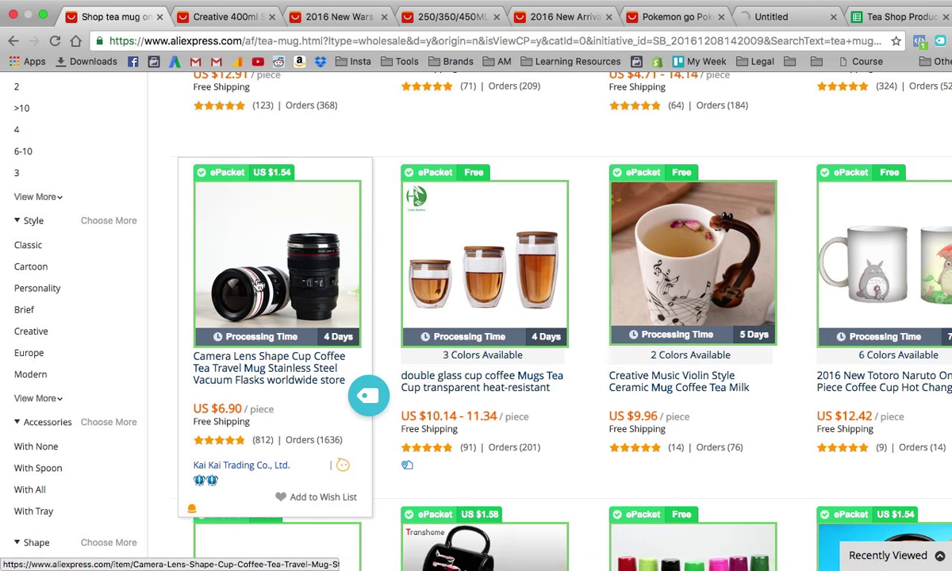
{"action": "left_click", "coordinate": [890, 260], "text": "super"}
Open the Luffy Color Changing mug and Eco Friendly Handcraft Wooden mug listings in background tabs.
{"action": "scroll", "coordinate": [642, 295], "scroll_direction": "down", "scroll_amount": 3}
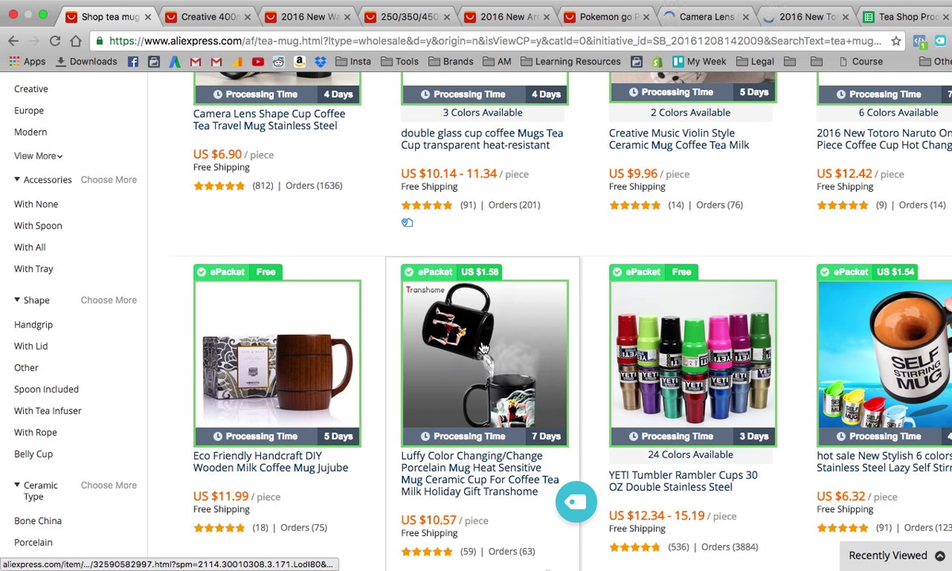
{"action": "scroll", "coordinate": [504, 345], "scroll_direction": "down", "scroll_amount": 1}
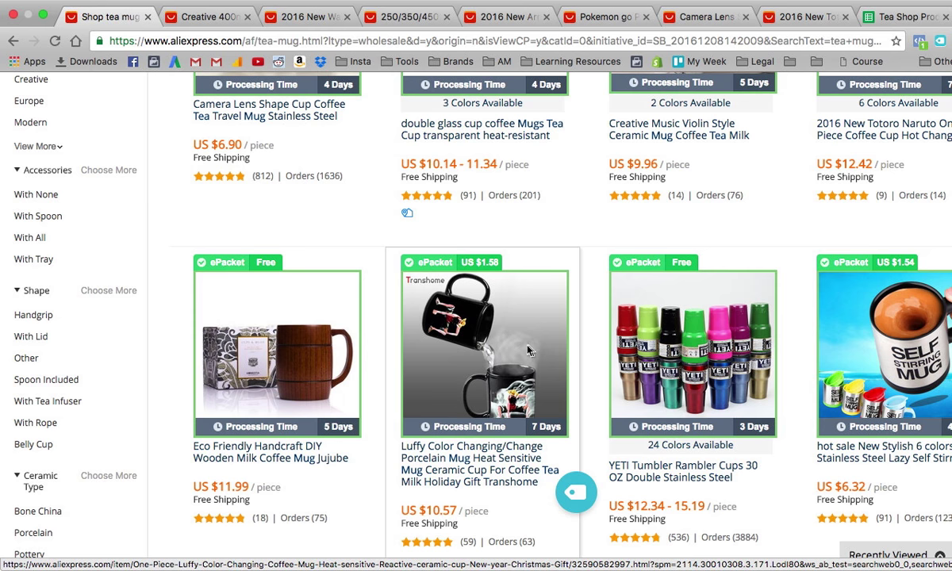
{"action": "left_click", "coordinate": [489, 323], "text": "super"}
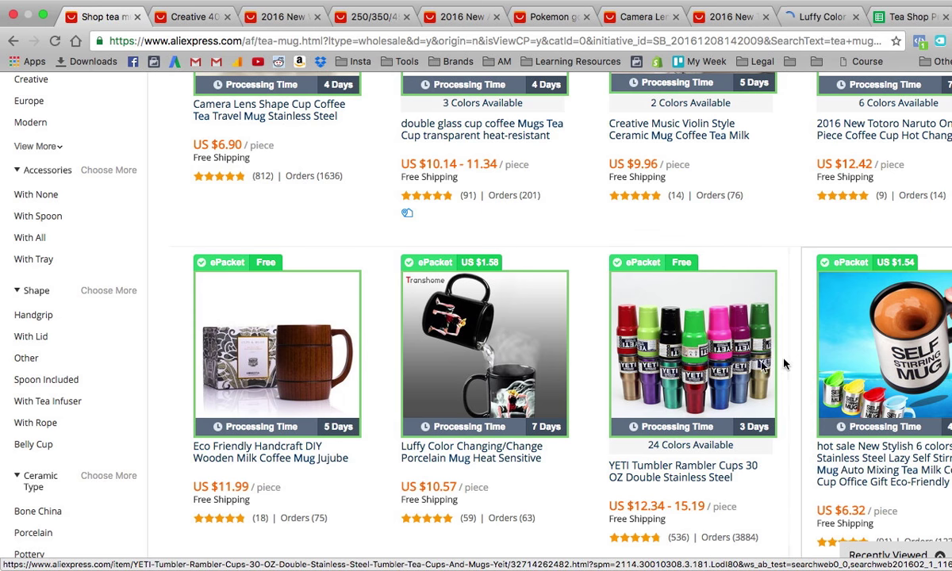
{"action": "scroll", "coordinate": [573, 321], "scroll_direction": "down", "scroll_amount": 2}
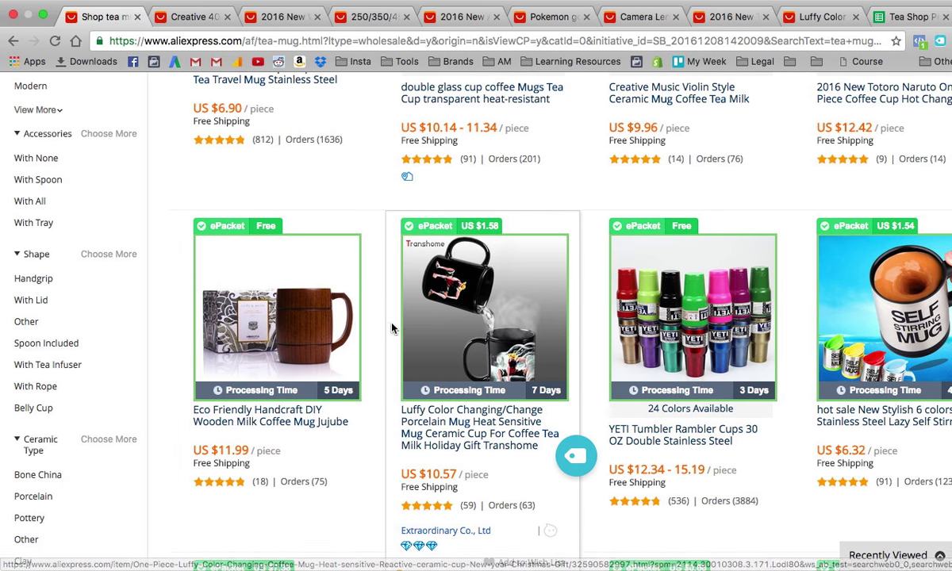
{"action": "left_click", "coordinate": [322, 319], "text": "super"}
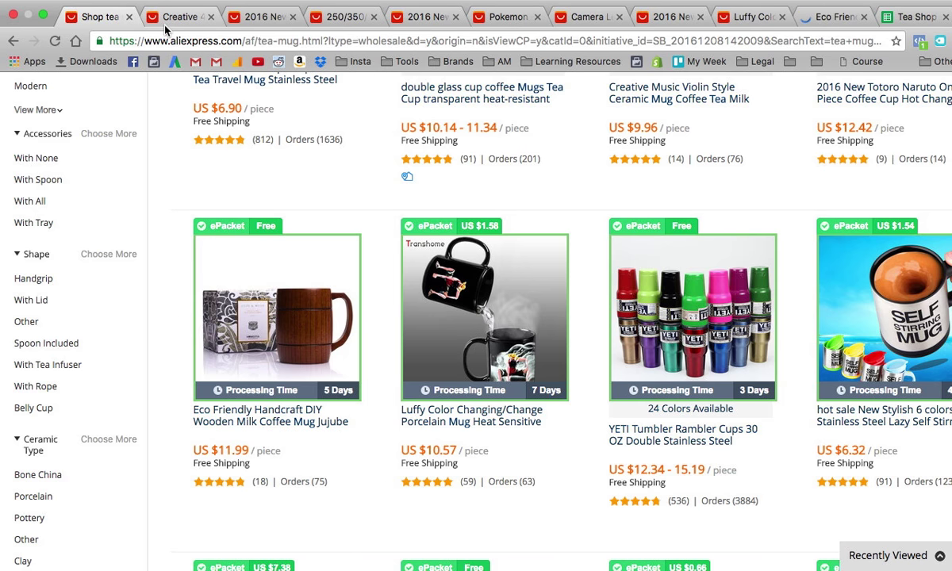
Compare the two camera lens mug listings and close the Creative 400ml Stainless steel liner one.
{"action": "left_click", "coordinate": [165, 25]}
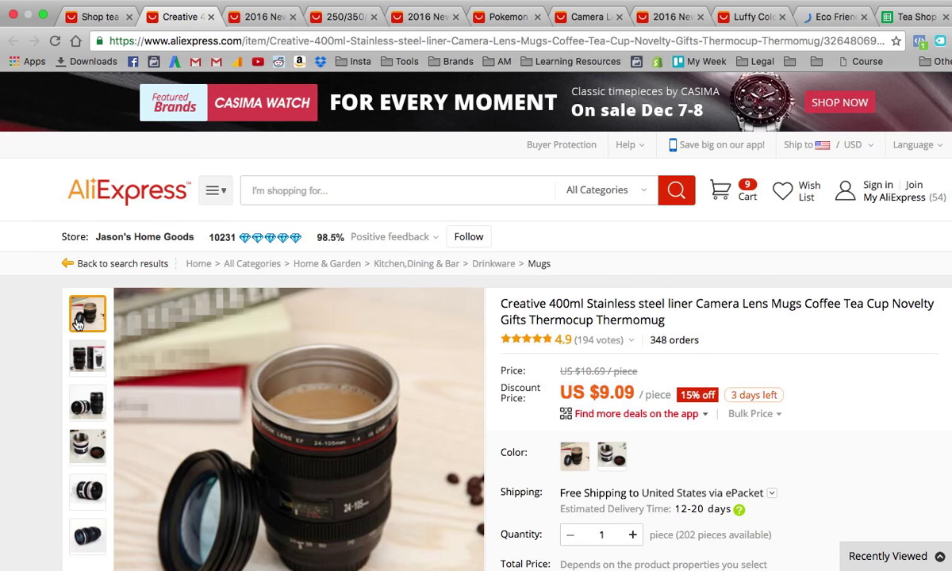
{"action": "mouse_move", "coordinate": [87, 358]}
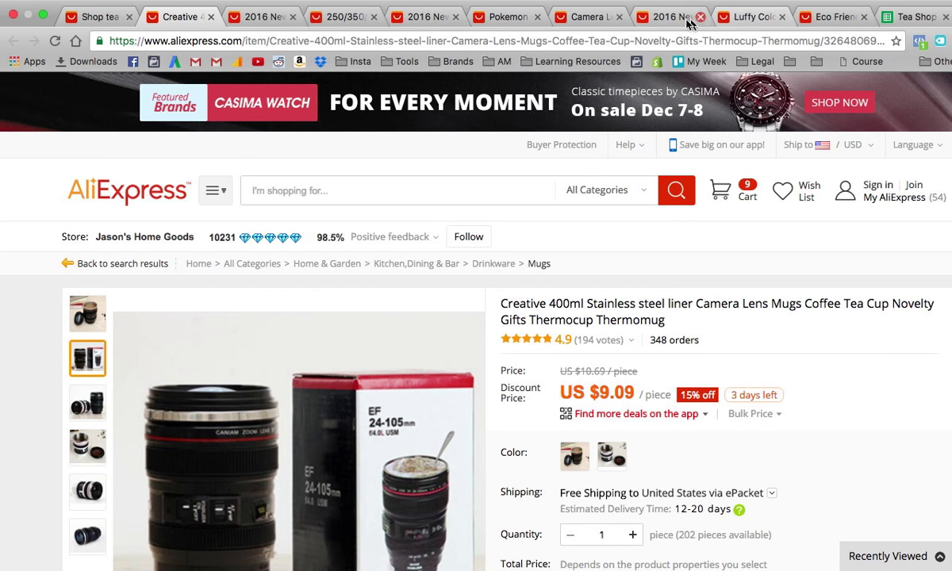
{"action": "left_click", "coordinate": [742, 19]}
{"action": "left_click", "coordinate": [668, 23]}
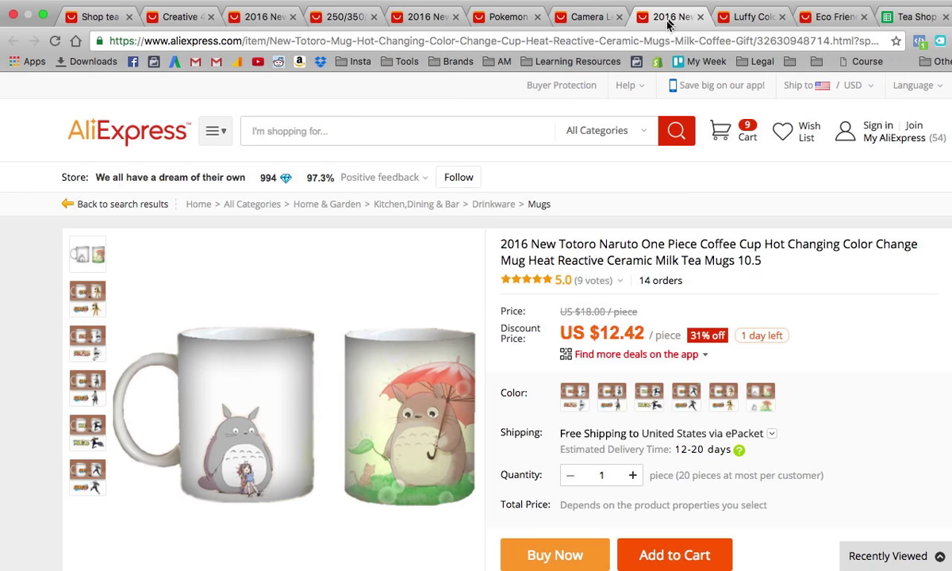
{"action": "left_click", "coordinate": [594, 17]}
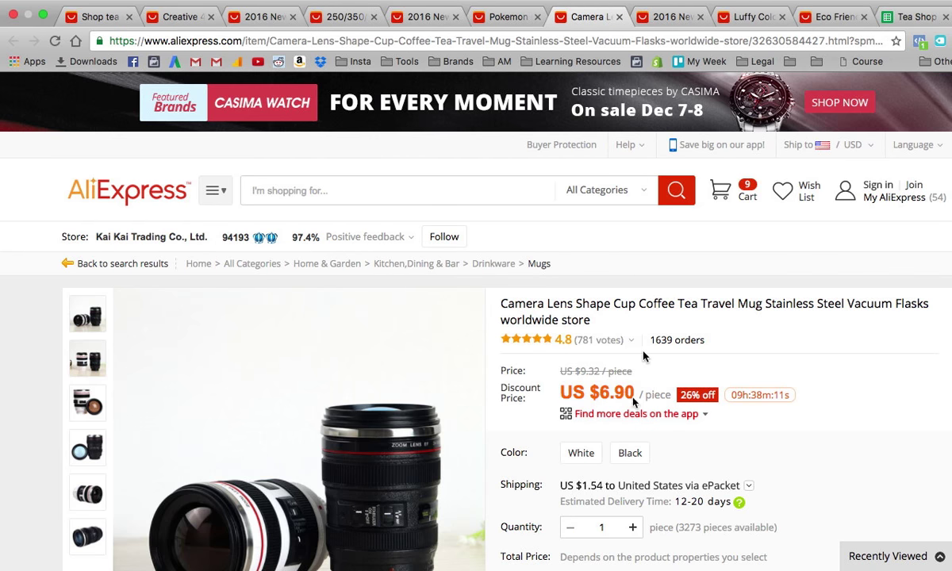
{"action": "left_click", "coordinate": [186, 19]}
{"action": "key", "text": "super+w"}
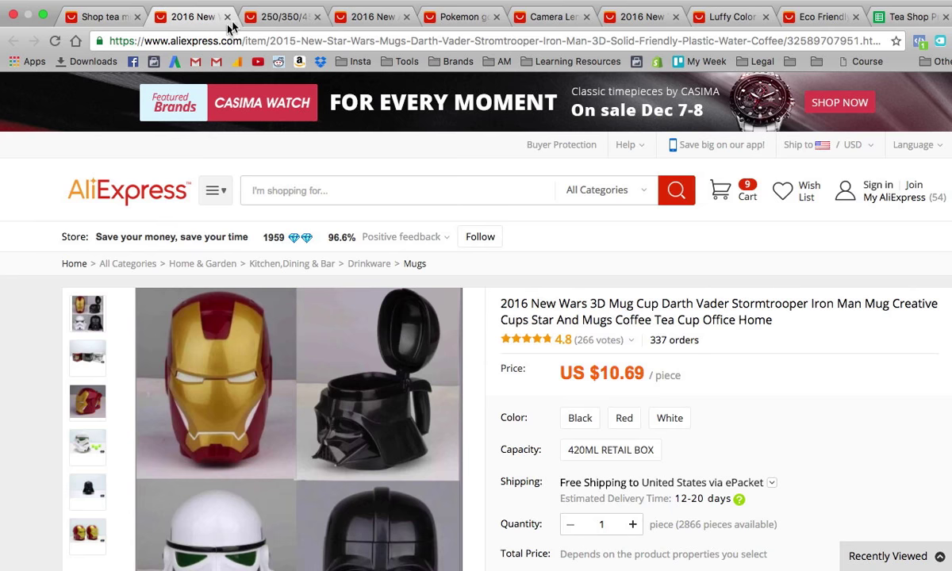
Review the photos of the Darth Vader/Stormtrooper/Iron Man 3D mug and copy the listing's link.
{"action": "mouse_move", "coordinate": [76, 354]}
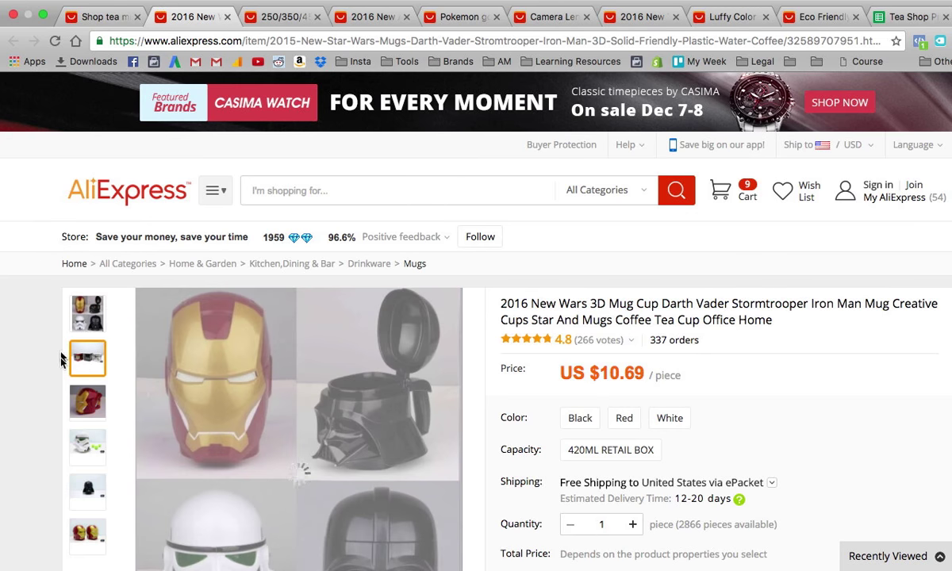
{"action": "mouse_move", "coordinate": [94, 463]}
{"action": "scroll", "coordinate": [89, 397], "scroll_direction": "down", "scroll_amount": 2}
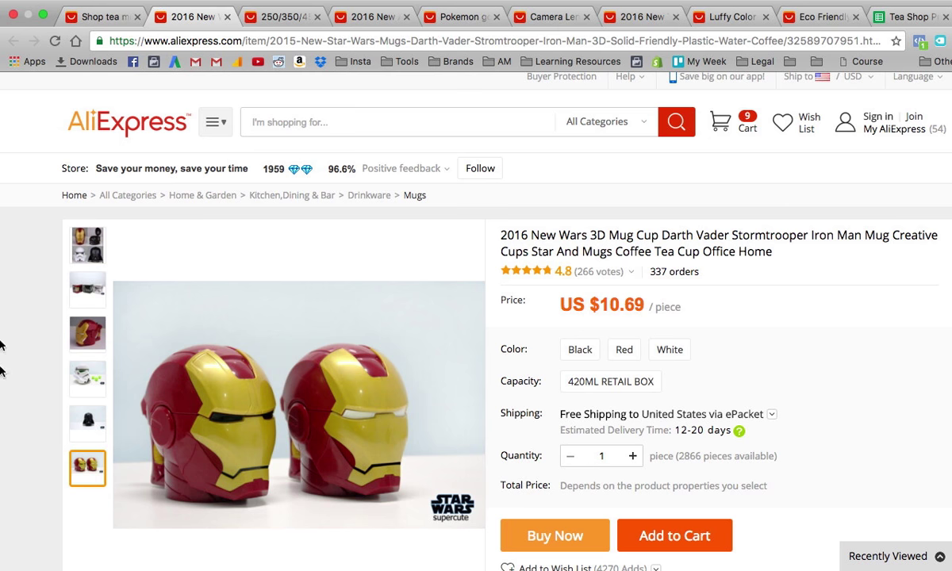
{"action": "left_click", "coordinate": [218, 40]}
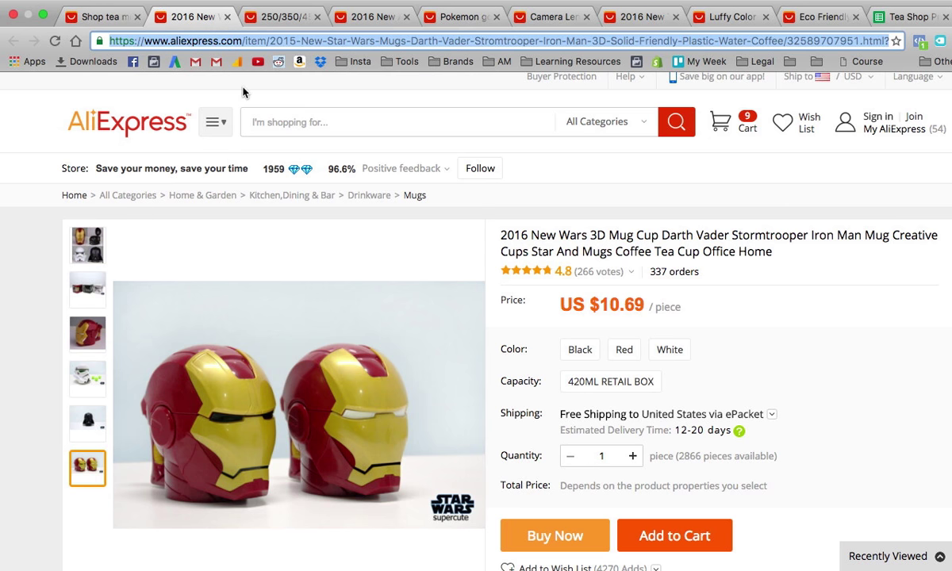
In the Tea Shop Products sheet, enter "Starwars/iron man mug" as the product name in row 8 and paste its link under Link.
{"action": "left_click", "coordinate": [906, 24]}
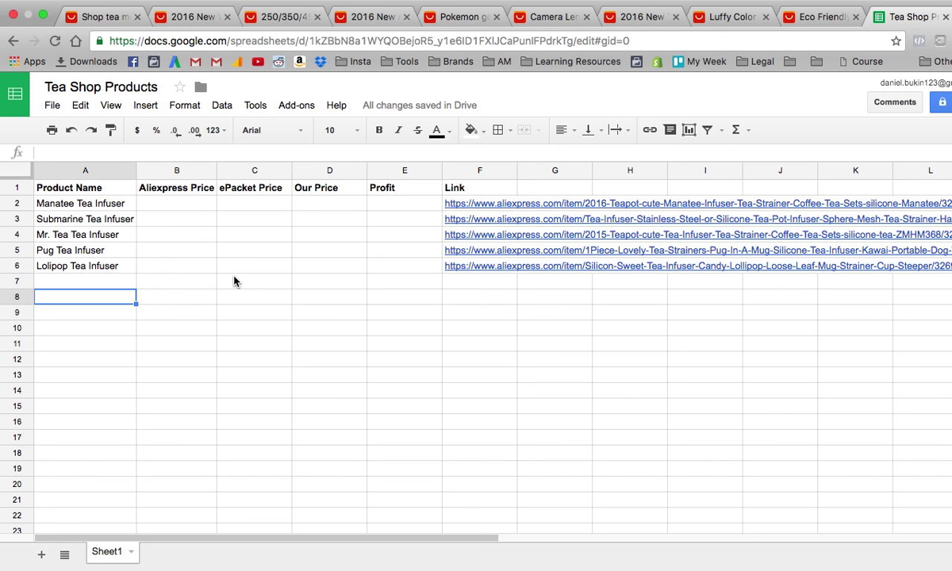
{"action": "type", "text": "Str"}
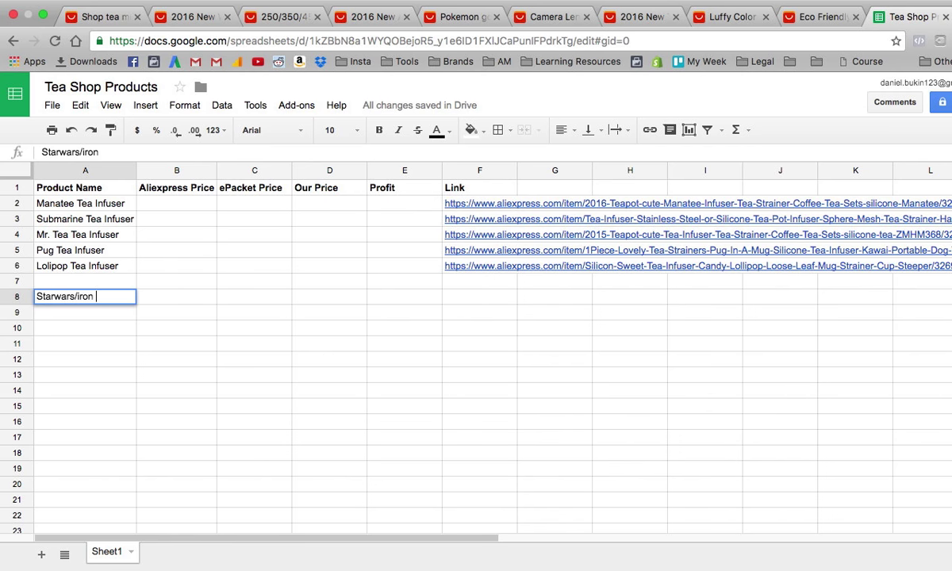
{"action": "type", "text": "man mug"}
{"action": "key", "text": "Tab"}
{"action": "key", "text": "Tab"}
{"action": "key", "text": "Tab"}
{"action": "key", "text": "Tab"}
{"action": "key", "text": "Tab"}
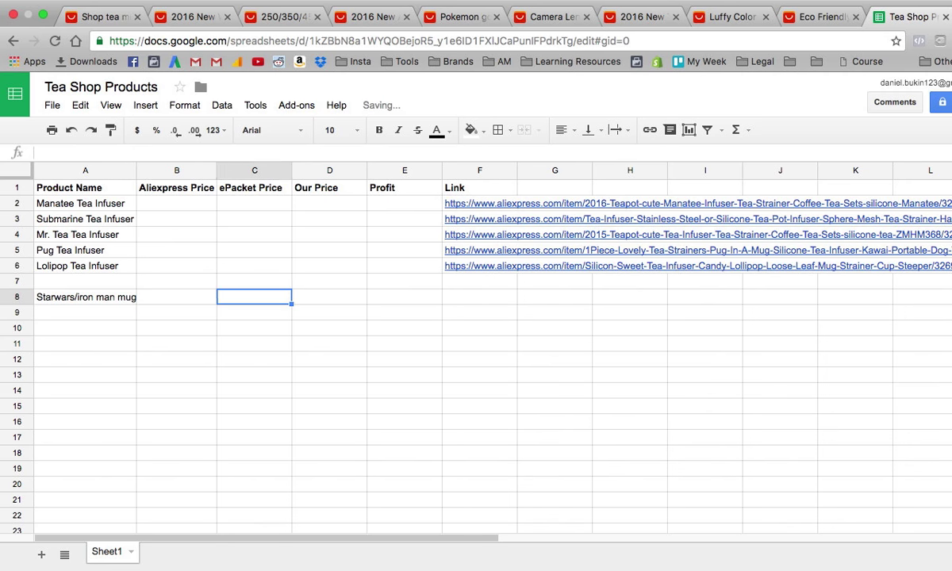
{"action": "key", "text": "ctrl+v"}
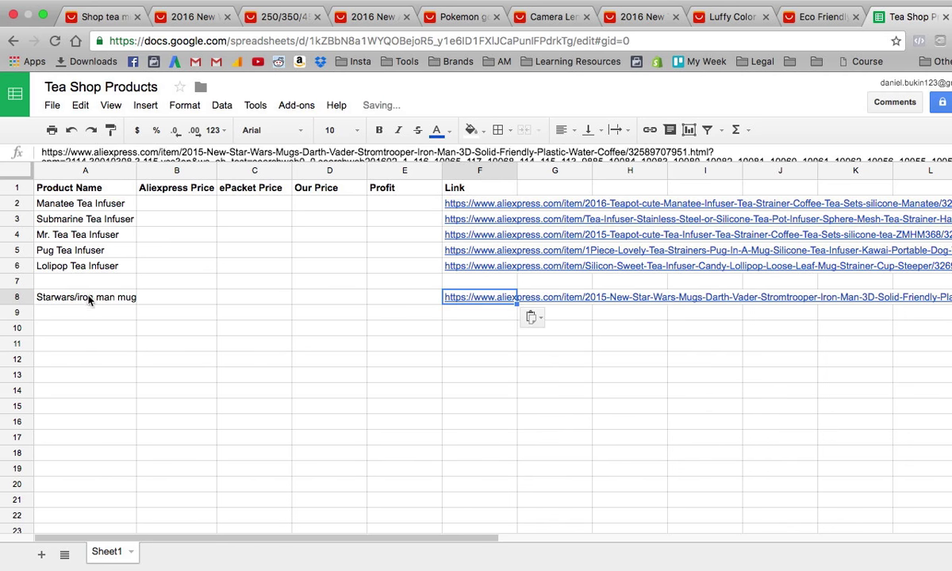
{"action": "key", "text": "Return"}
Widen the Product Name column slightly so the mug's name in row 8 fits.
{"action": "left_click", "coordinate": [131, 171]}
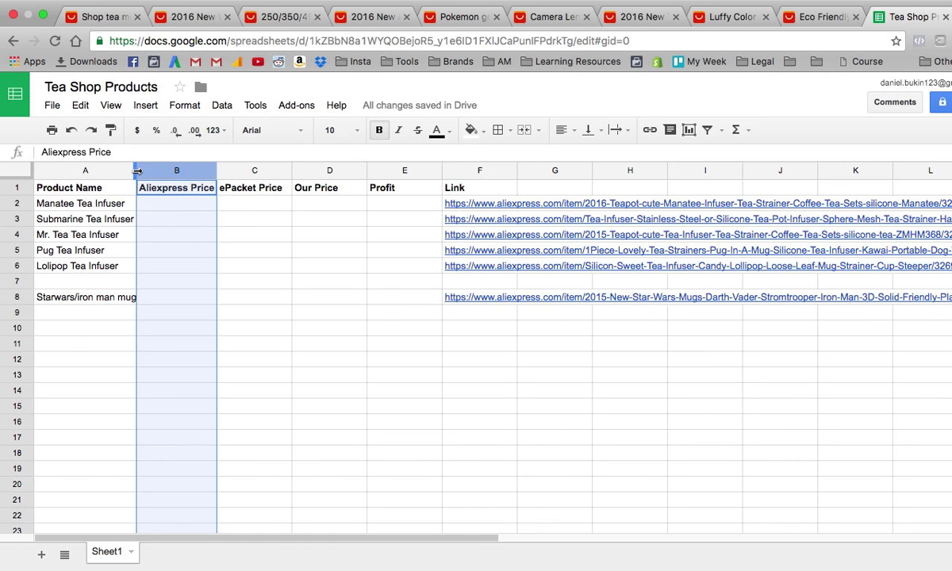
{"action": "left_click_drag", "start_coordinate": [136, 169], "coordinate": [139, 170]}
{"action": "left_click", "coordinate": [127, 311]}
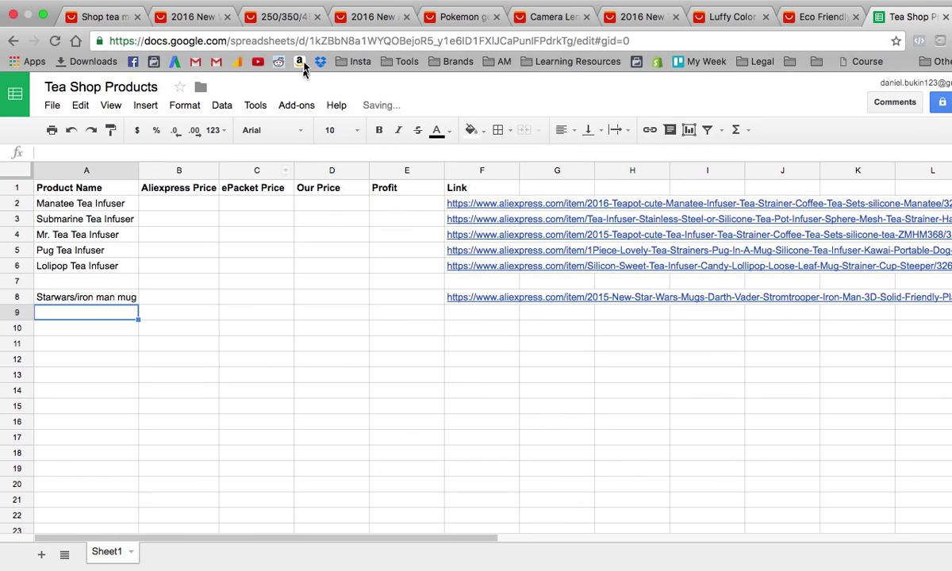
Rename the product in row 8 as "Starwars/Ironman Mug".
{"action": "double_click", "coordinate": [77, 297]}
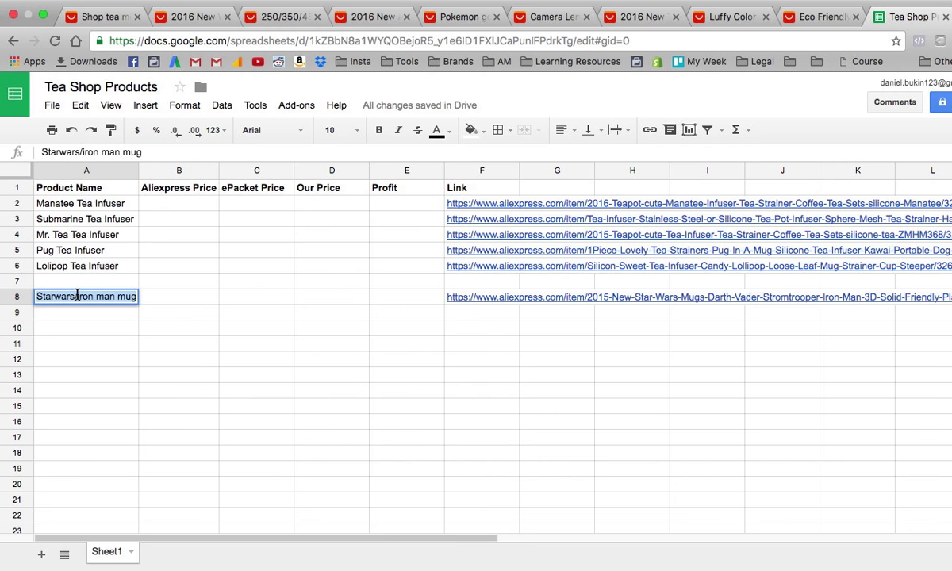
{"action": "type", "text": "Starwars/"}
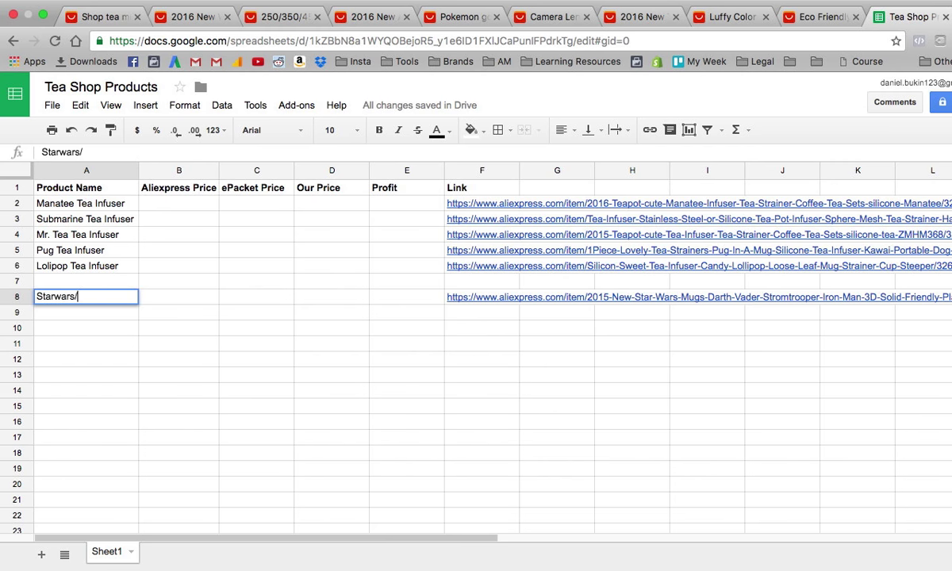
{"action": "type", "text": "Ironman Mug"}
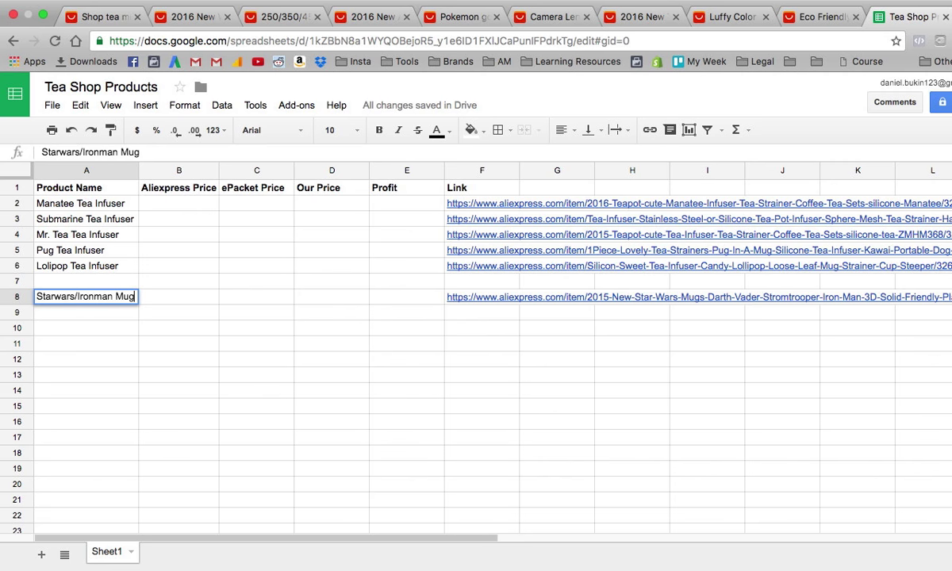
{"action": "key", "text": "Return"}
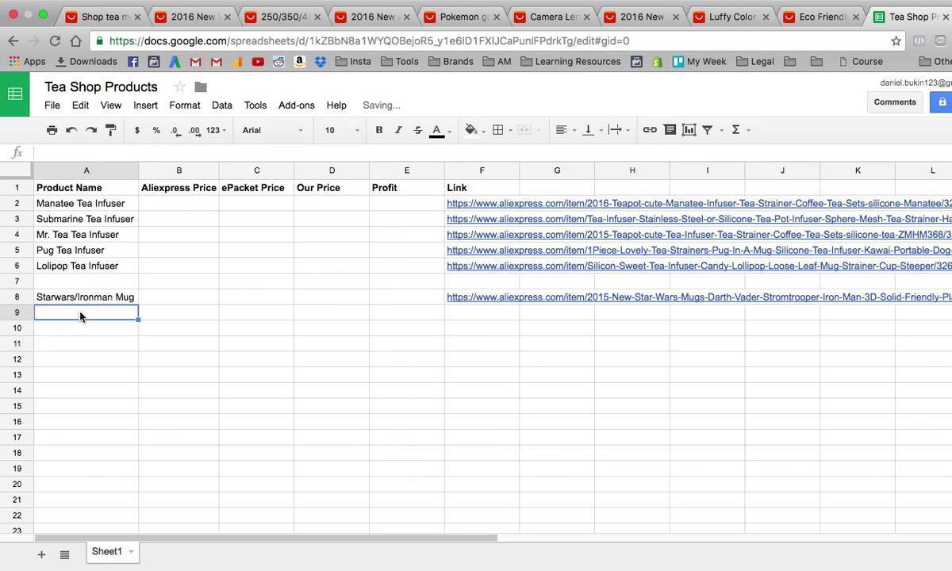
Close the Star Wars mug, 250/350/450ML double wall glass and Chinese tea smoke cigarette listings.
{"action": "left_click", "coordinate": [193, 19]}
{"action": "left_click", "coordinate": [227, 17]}
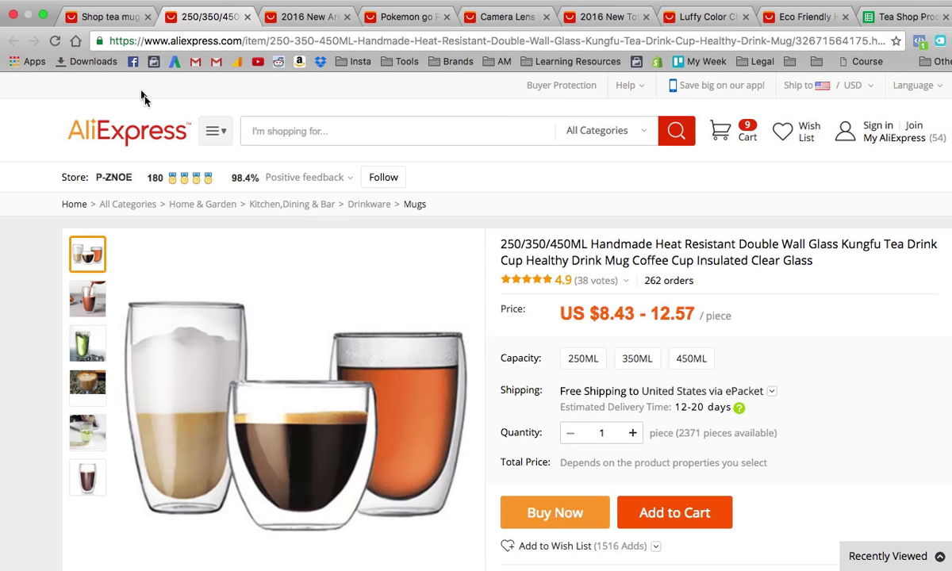
{"action": "key", "text": "super+w"}
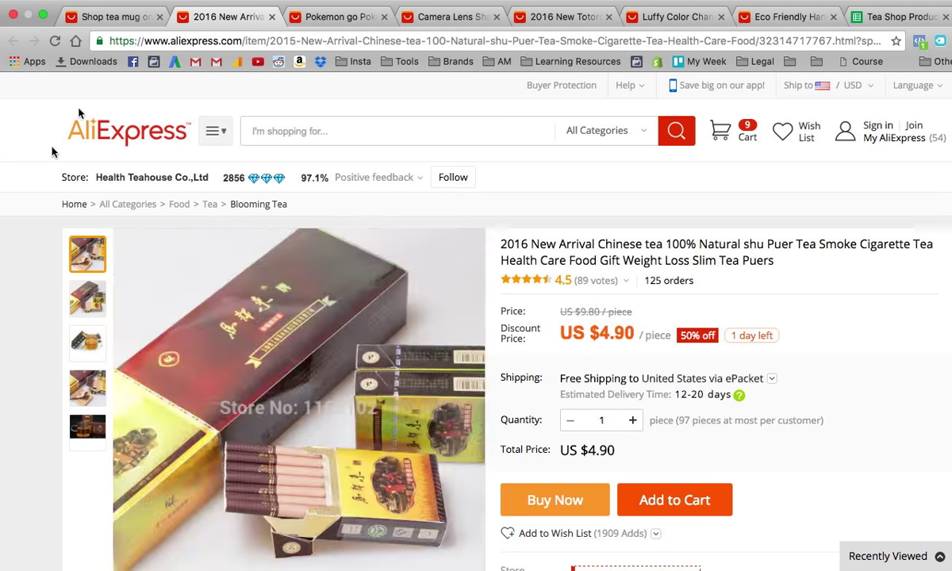
{"action": "left_click", "coordinate": [271, 17]}
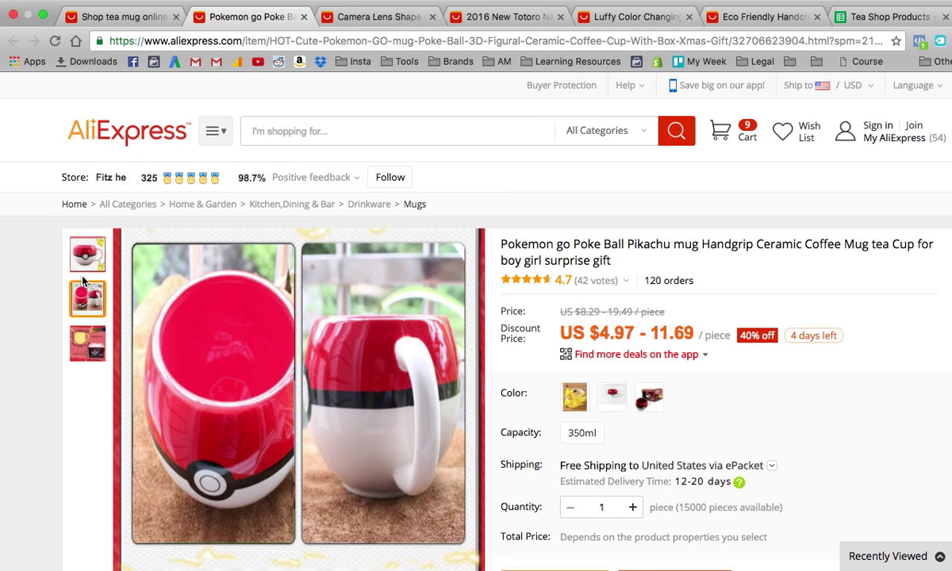
Copy the Pokemon mug listing's link, enter "Pokeball Mug" as the product name in row 9 and paste the link under Link.
{"action": "left_click", "coordinate": [156, 45]}
{"action": "key", "text": "super+c"}
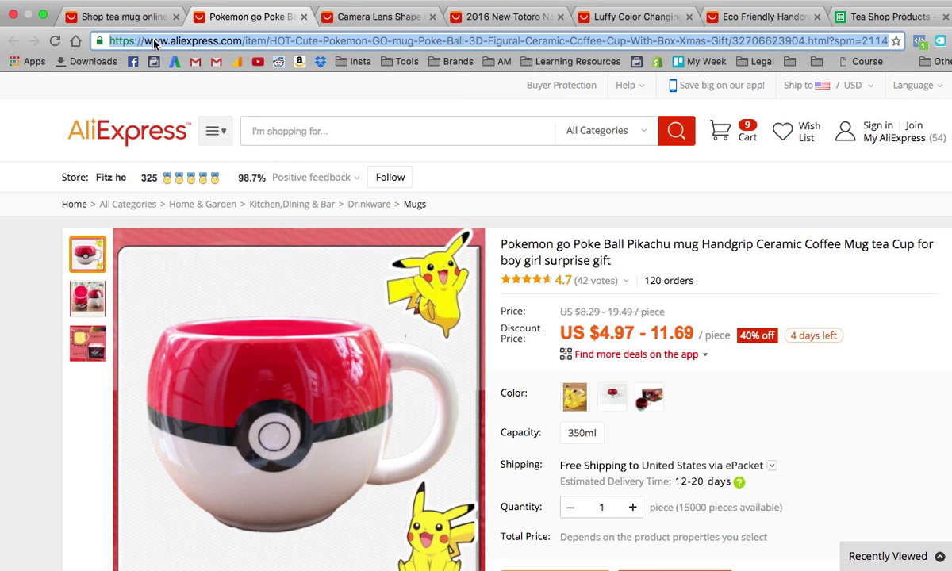
{"action": "left_click", "coordinate": [873, 17]}
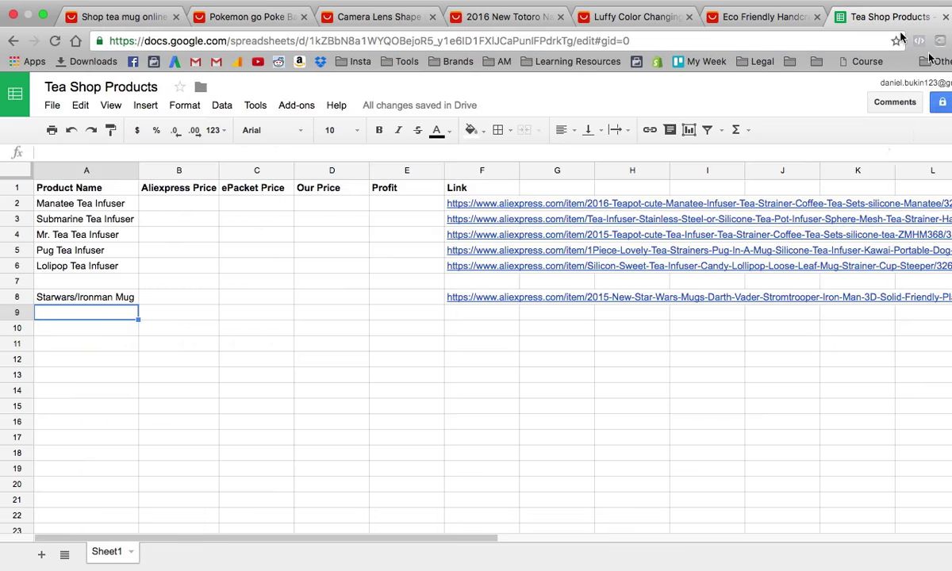
{"action": "type", "text": "Pokeball M"}
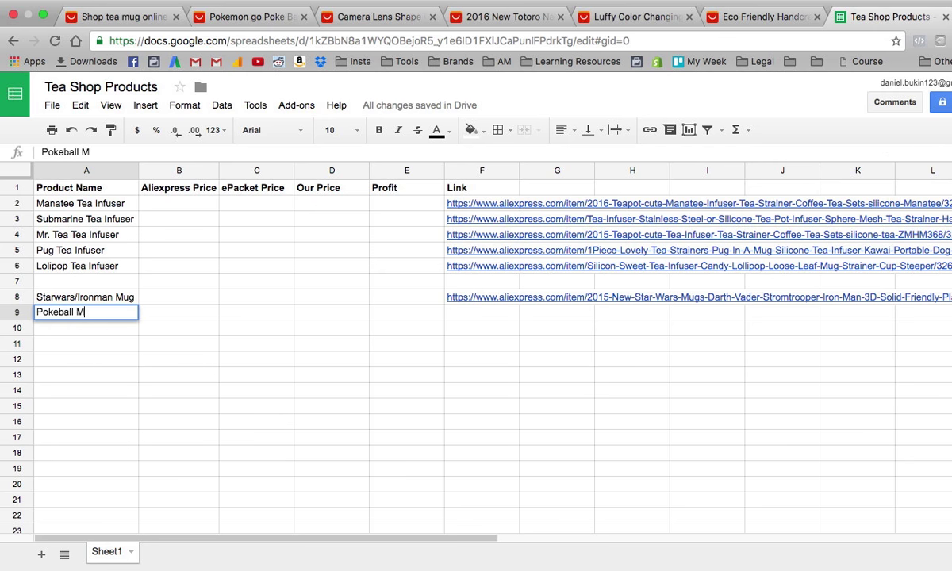
{"action": "type", "text": "ug"}
{"action": "key", "text": "Tab"}
{"action": "key", "text": "Tab"}
{"action": "key", "text": "Tab"}
{"action": "key", "text": "Tab"}
{"action": "key", "text": "Tab"}
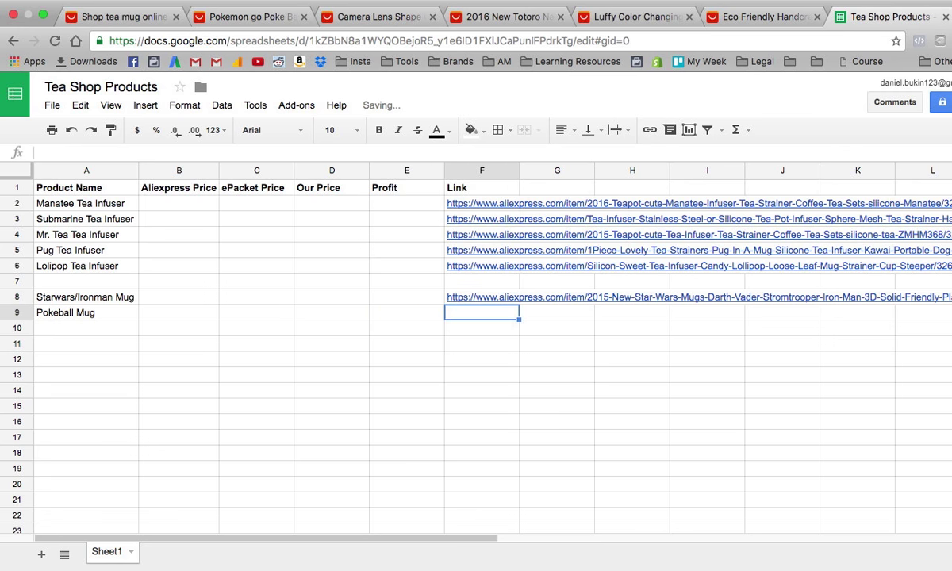
{"action": "key", "text": "super+v"}
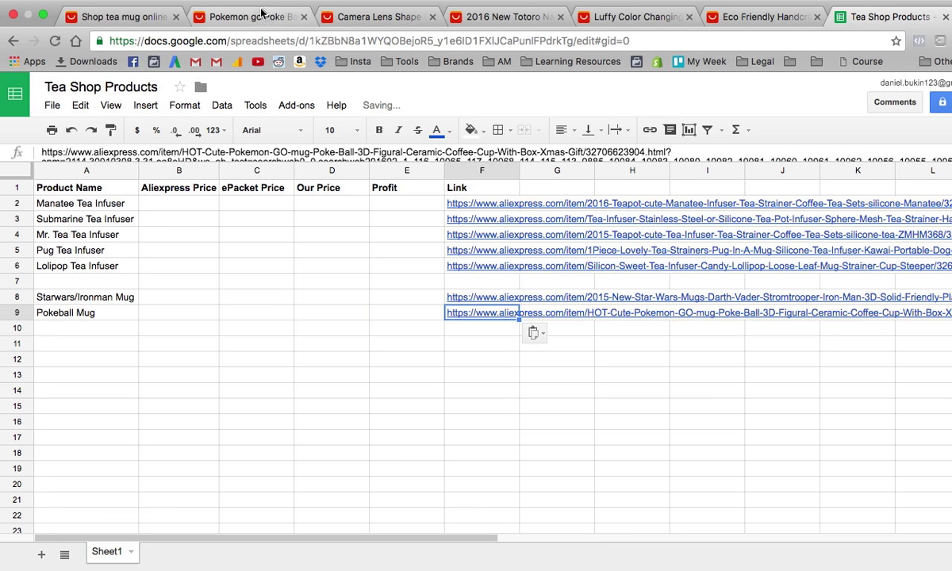
Close the Pokemon mug listing and copy the link of the Camera Lens Shape Cup listing.
{"action": "left_click", "coordinate": [303, 16]}
{"action": "left_click", "coordinate": [264, 17]}
{"action": "left_click", "coordinate": [292, 40]}
{"action": "key", "text": "super+c"}
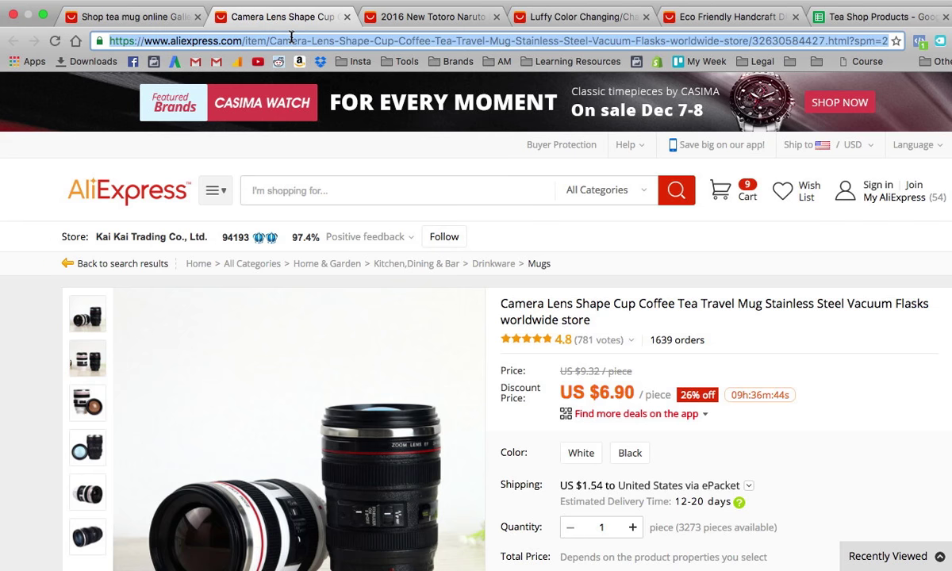
In the Tea Shop Products sheet, enter "Camera Lens Mug" as the product name in row 10 and paste its link under Link.
{"action": "left_click", "coordinate": [853, 16]}
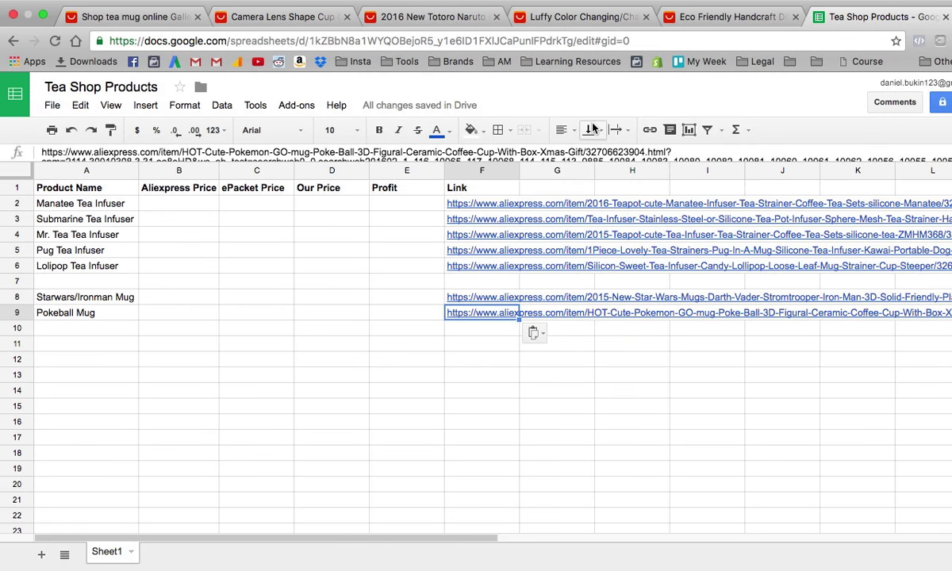
{"action": "left_click", "coordinate": [95, 324]}
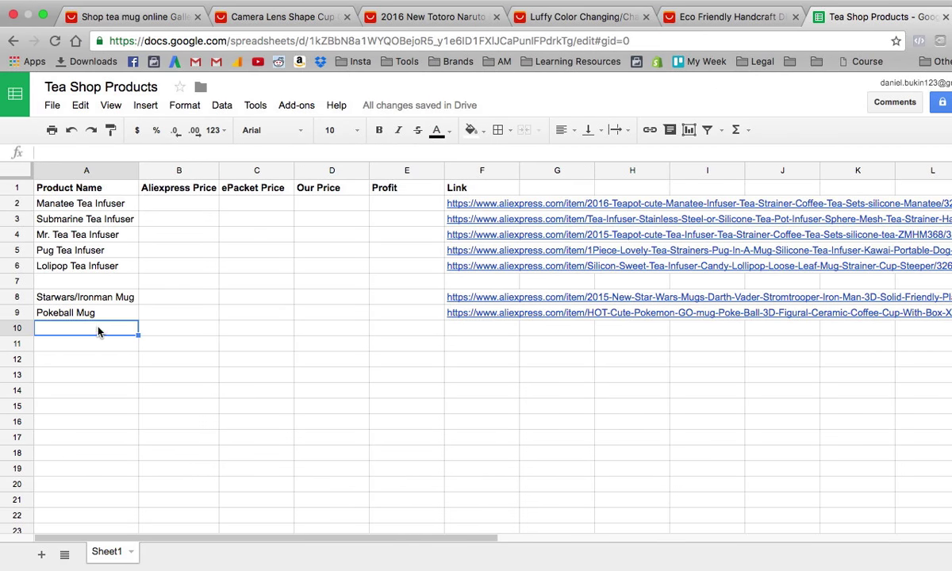
{"action": "type", "text": "Ca,"}
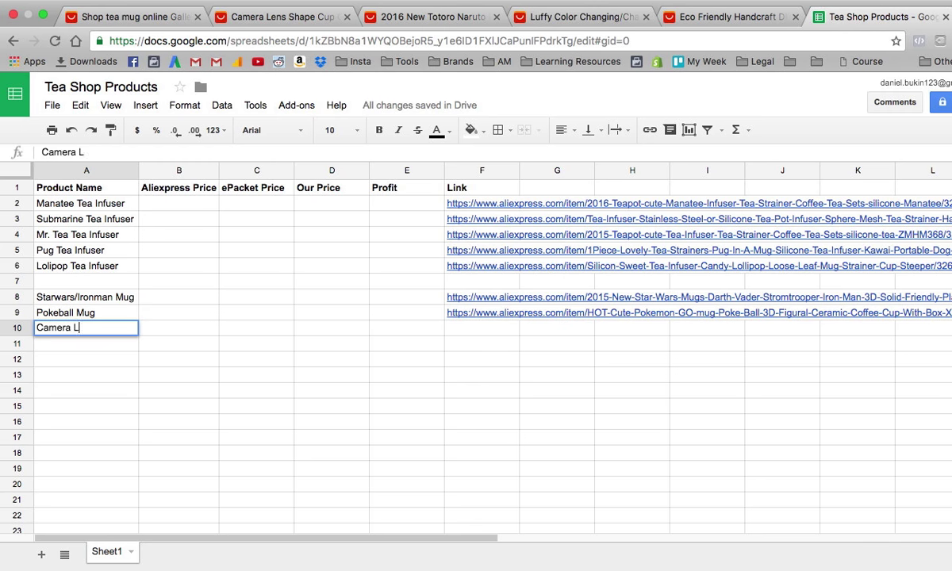
{"action": "type", "text": "era Lens Mug"}
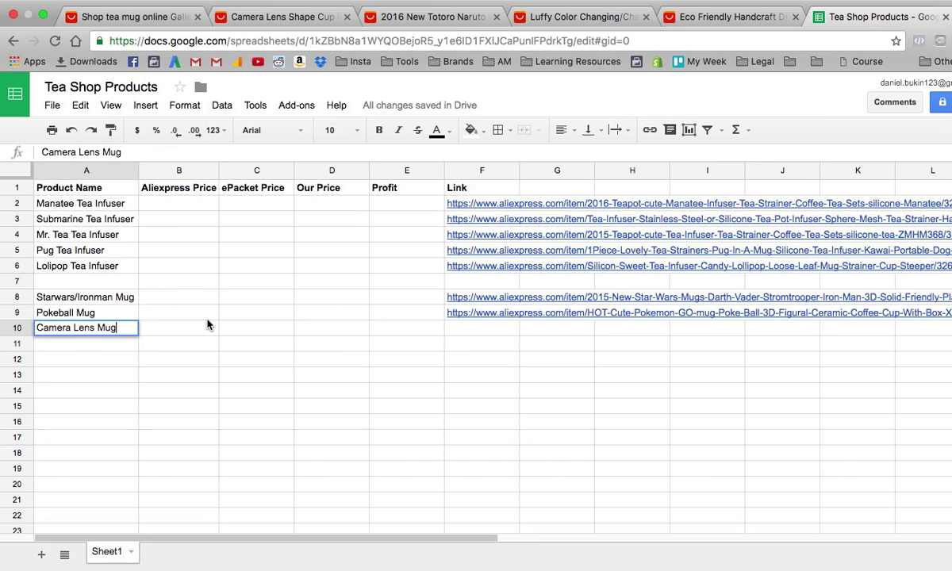
{"action": "key", "text": "Tab"}
{"action": "key", "text": "Tab"}
{"action": "key", "text": "Tab"}
{"action": "key", "text": "Tab"}
{"action": "key", "text": "Tab"}
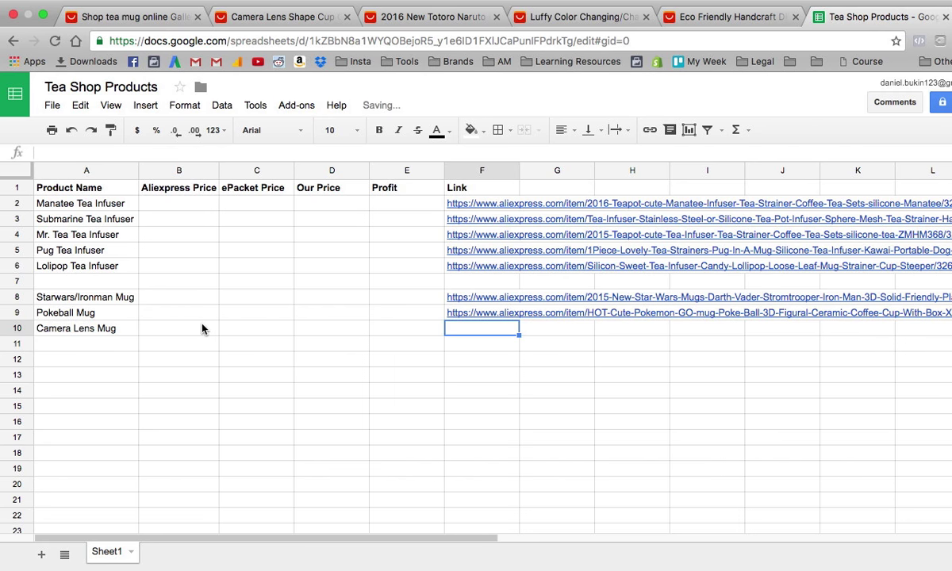
{"action": "key", "text": "super+v"}
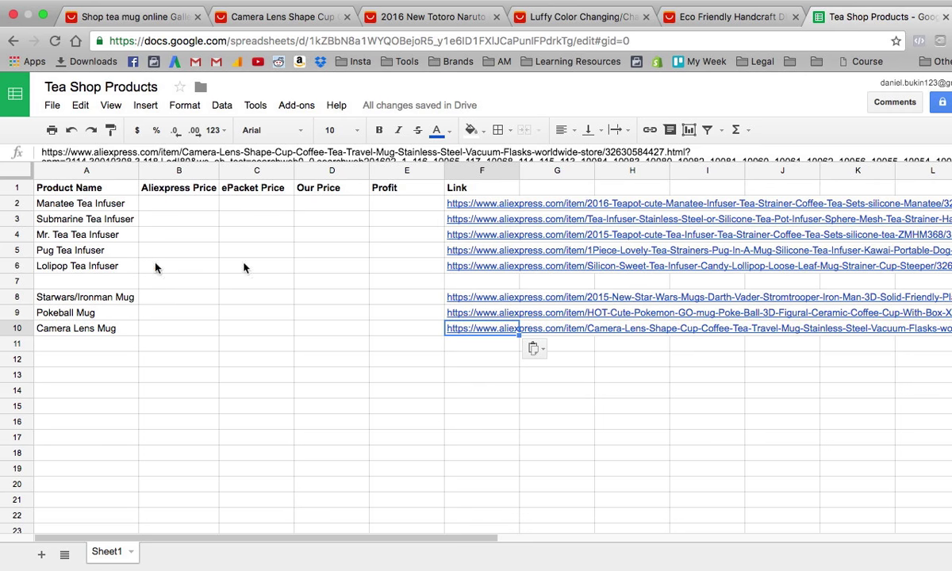
Close the Camera Lens Shape Cup listing and copy the link of the Totoro Naruto One Piece color-changing mug, previewing its designs.
{"action": "left_click", "coordinate": [54, 350]}
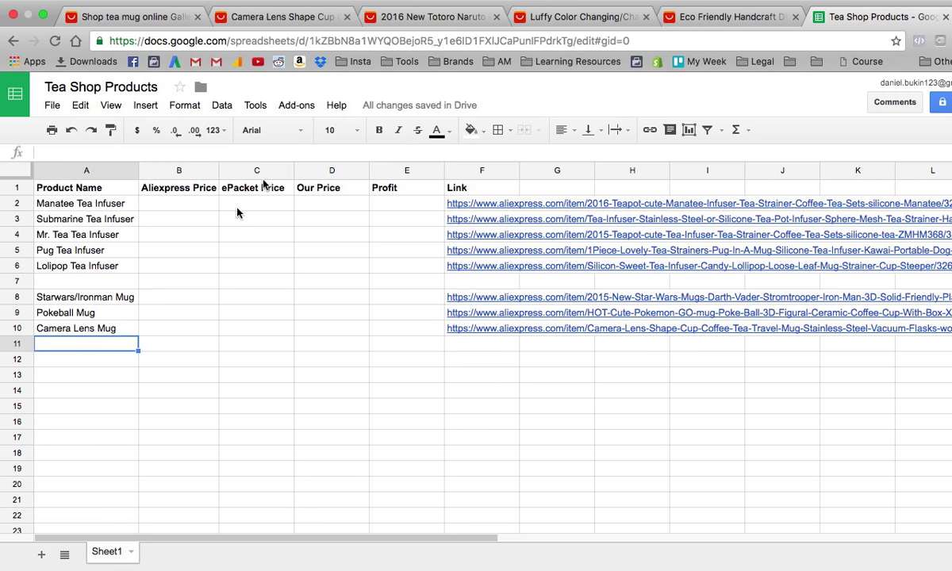
{"action": "left_click", "coordinate": [300, 17]}
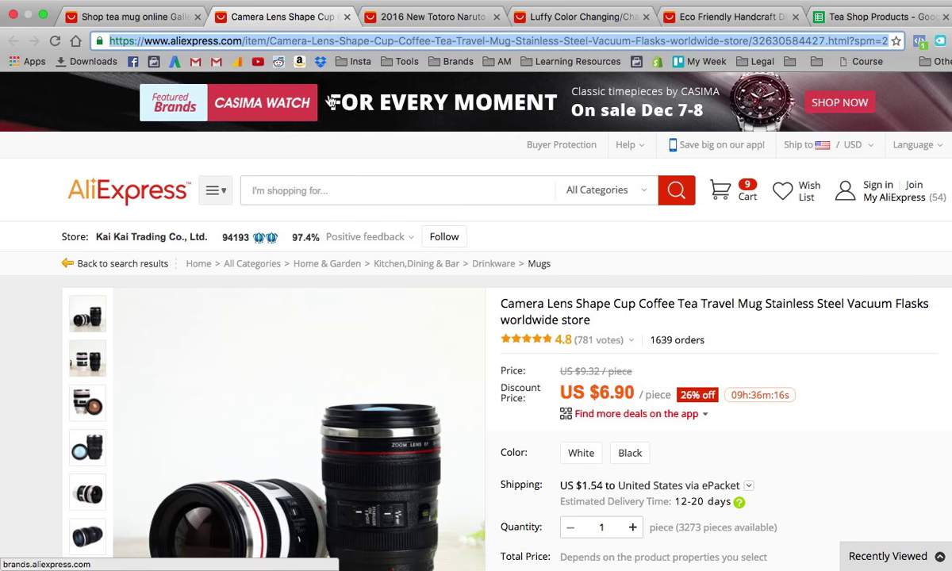
{"action": "key", "text": "super+w"}
{"action": "left_click", "coordinate": [338, 46]}
{"action": "key", "text": "super+c"}
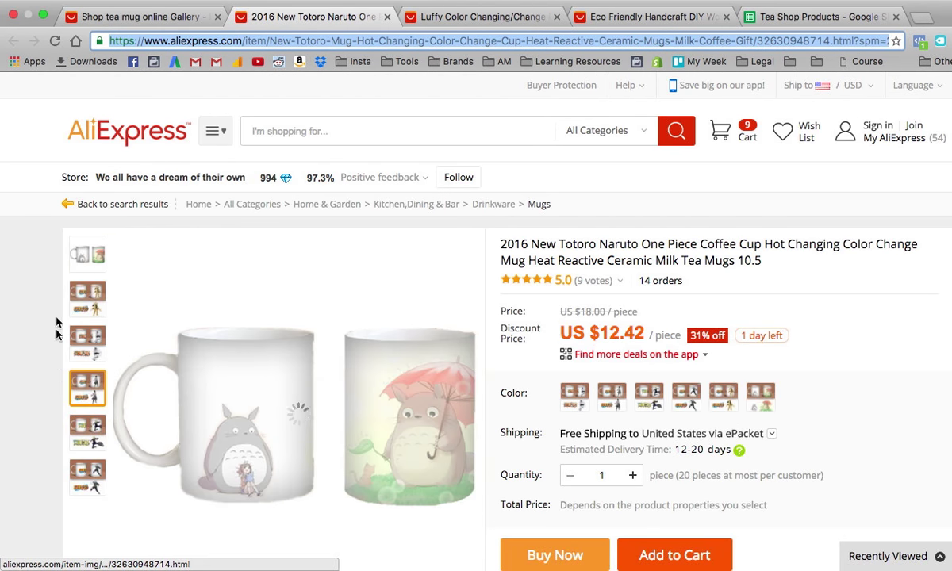
{"action": "mouse_move", "coordinate": [84, 375]}
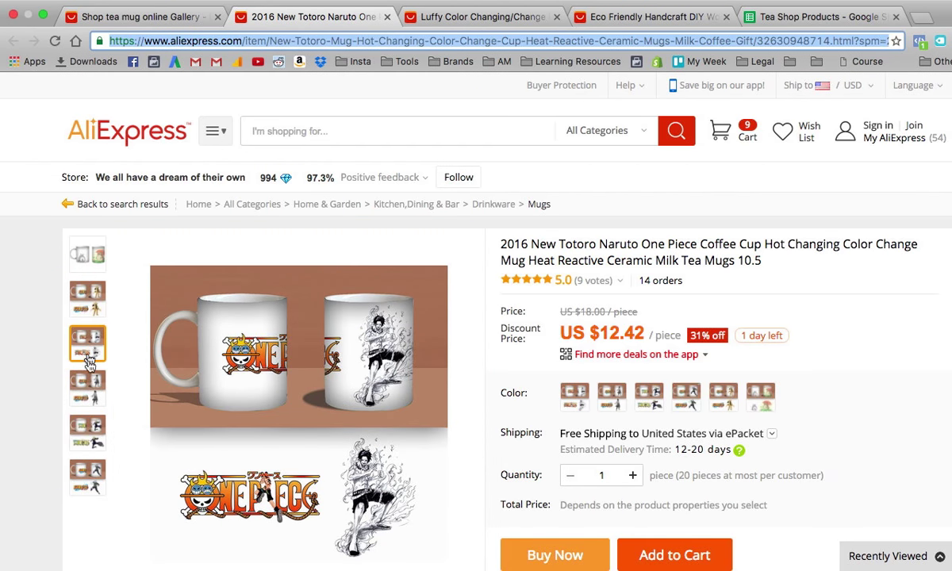
{"action": "mouse_move", "coordinate": [92, 474]}
{"action": "mouse_move", "coordinate": [88, 254]}
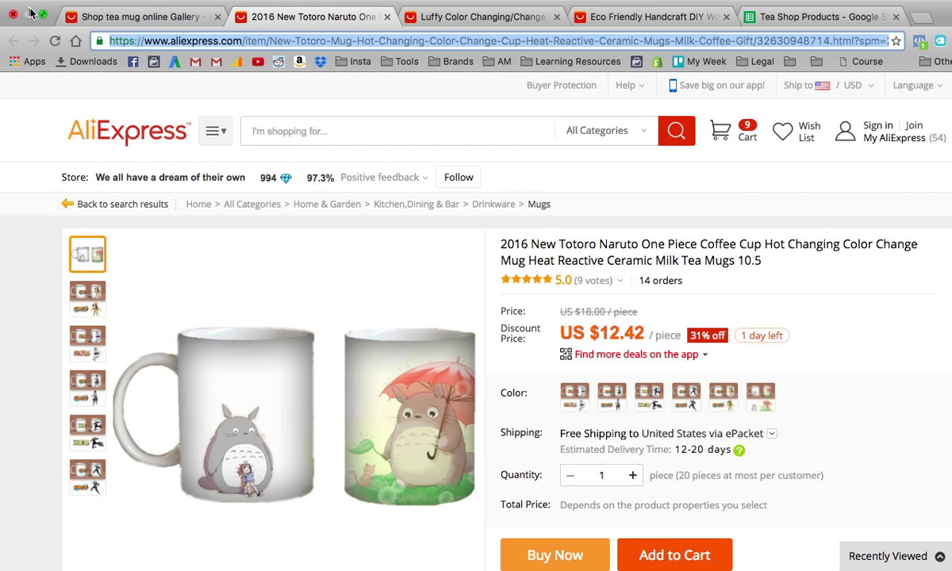
In the Tea Shop Products sheet, enter "Anime Charachter Mug" as the product name in row 11 and paste its link under Link.
{"action": "left_click", "coordinate": [81, 18]}
{"action": "left_click", "coordinate": [781, 21]}
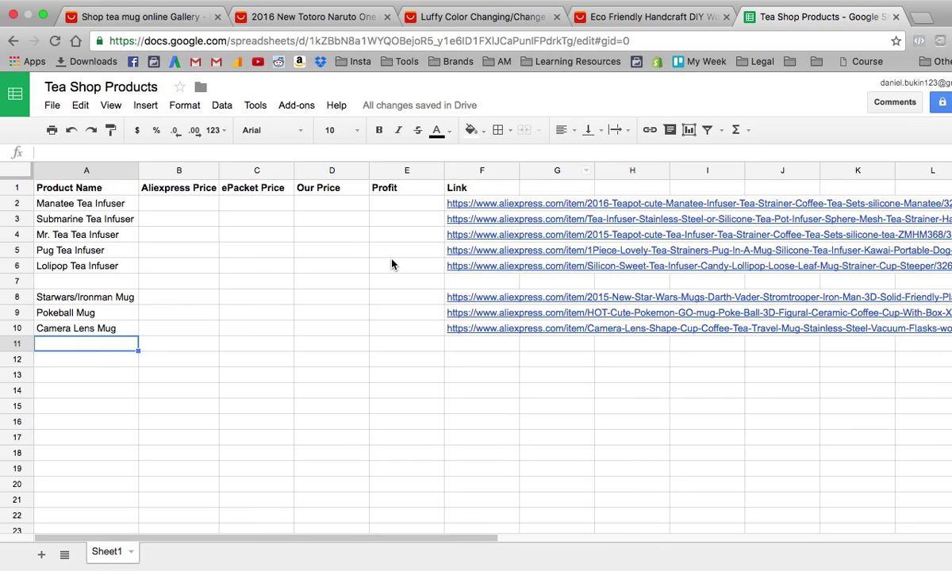
{"action": "type", "text": "Anima"}
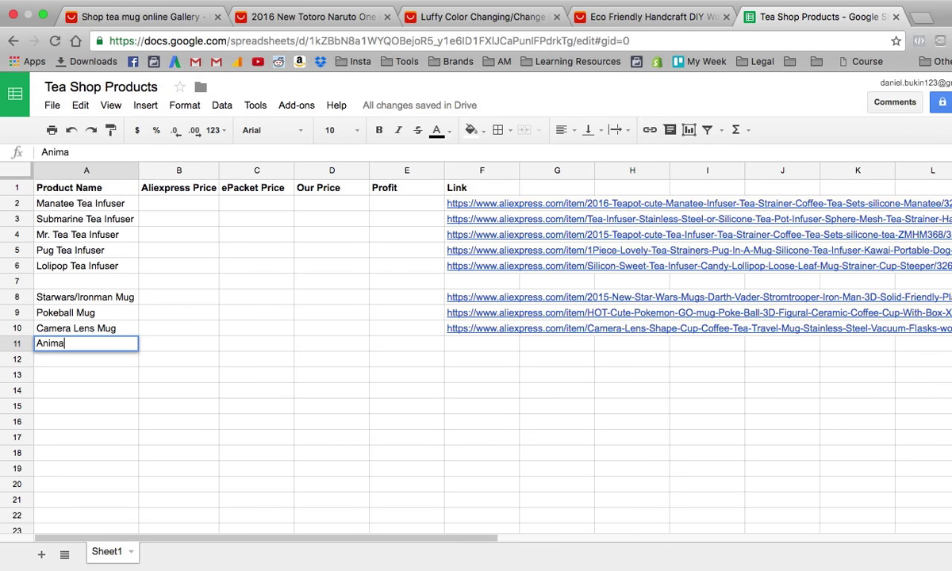
{"action": "key", "text": "BackSpace"}
{"action": "type", "text": "e Charachter M"}
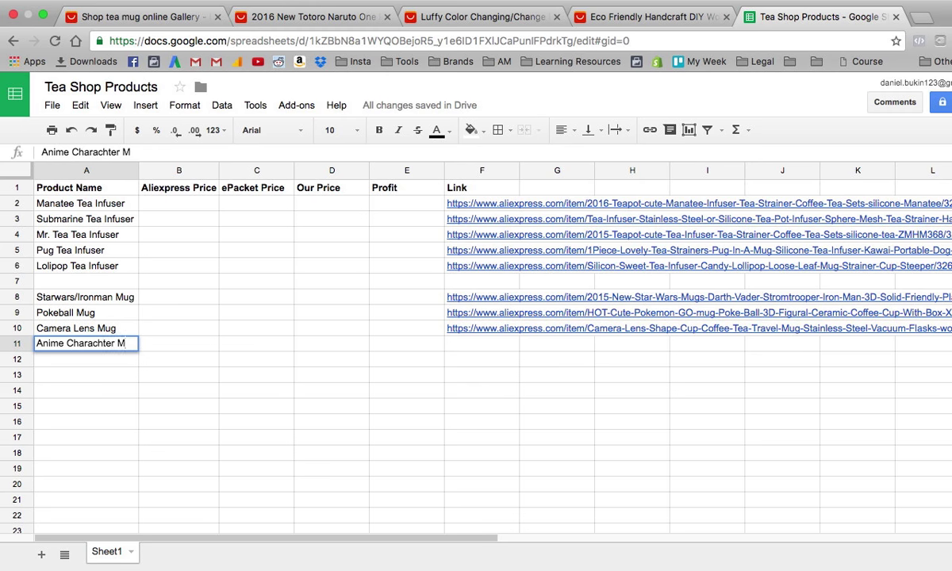
{"action": "key", "text": "Tab"}
{"action": "key", "text": "Tab"}
{"action": "key", "text": "Tab"}
{"action": "key", "text": "Tab"}
{"action": "key", "text": "Tab"}
{"action": "key", "text": "super+v"}
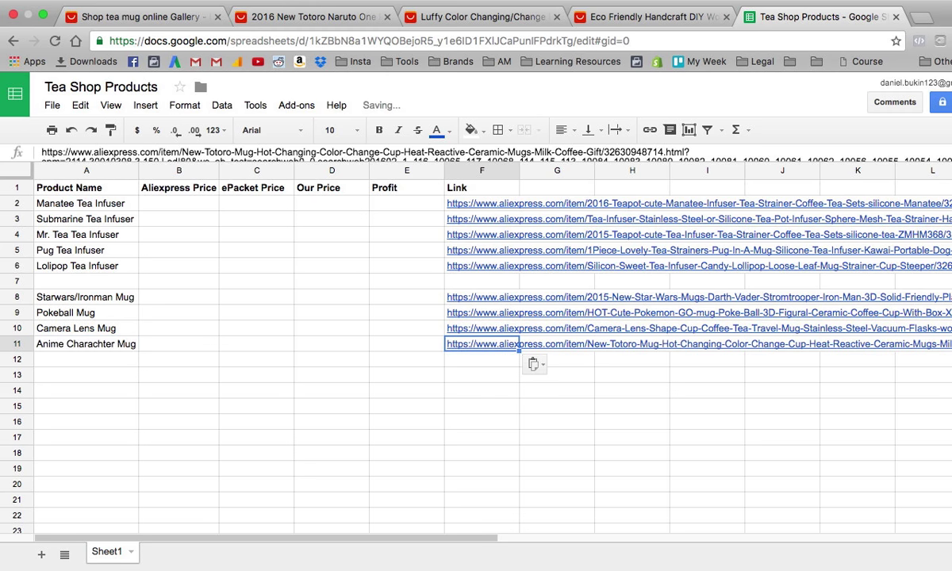
{"action": "key", "text": "Return"}
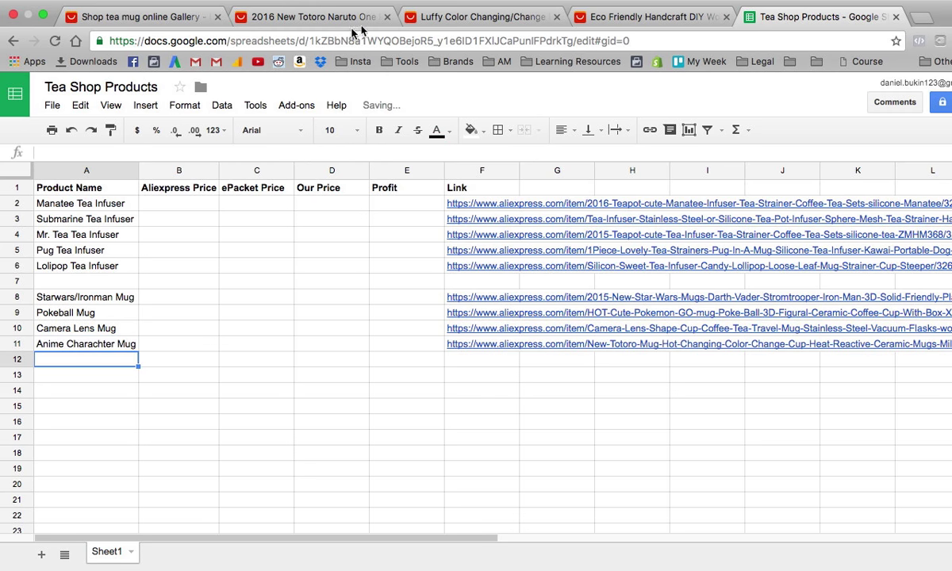
Close the Totoro Naruto mug listing and preview the product images of the Luffy color-changing mug.
{"action": "left_click", "coordinate": [386, 19]}
{"action": "left_click", "coordinate": [314, 20]}
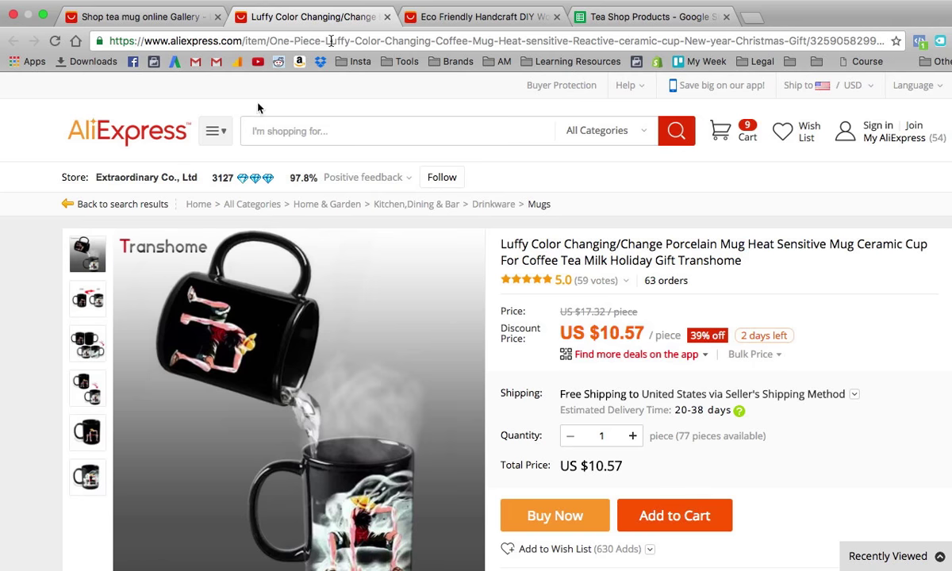
{"action": "left_click", "coordinate": [91, 309]}
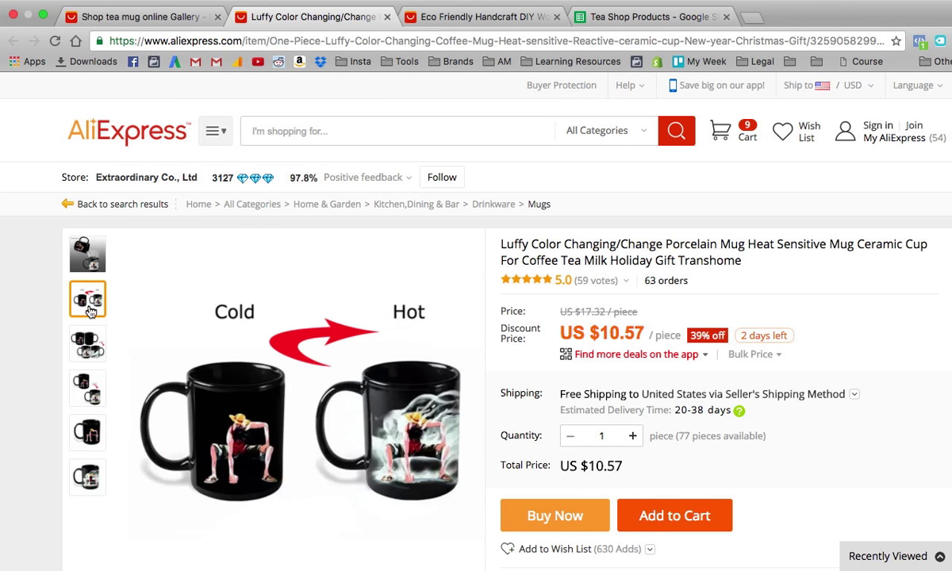
{"action": "left_click", "coordinate": [90, 388]}
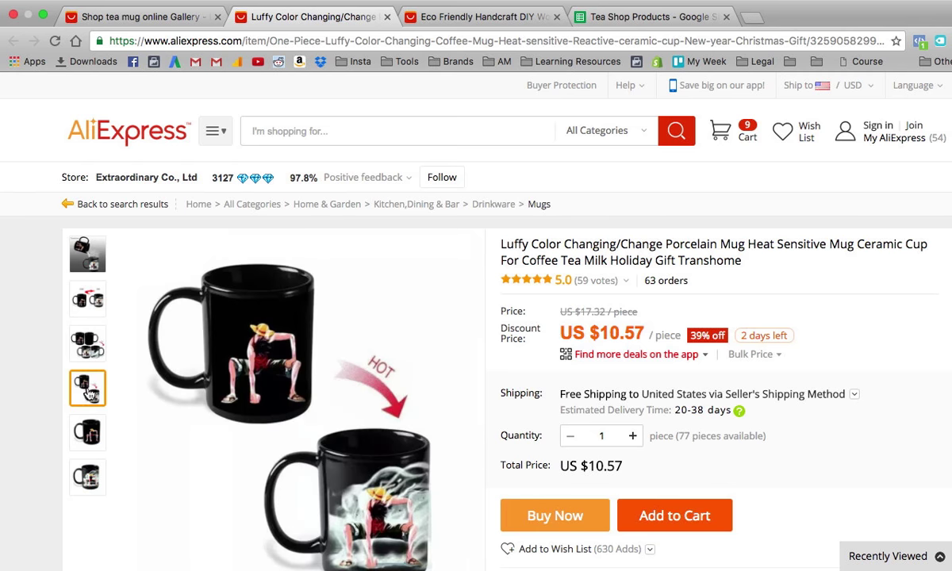
{"action": "mouse_move", "coordinate": [90, 476]}
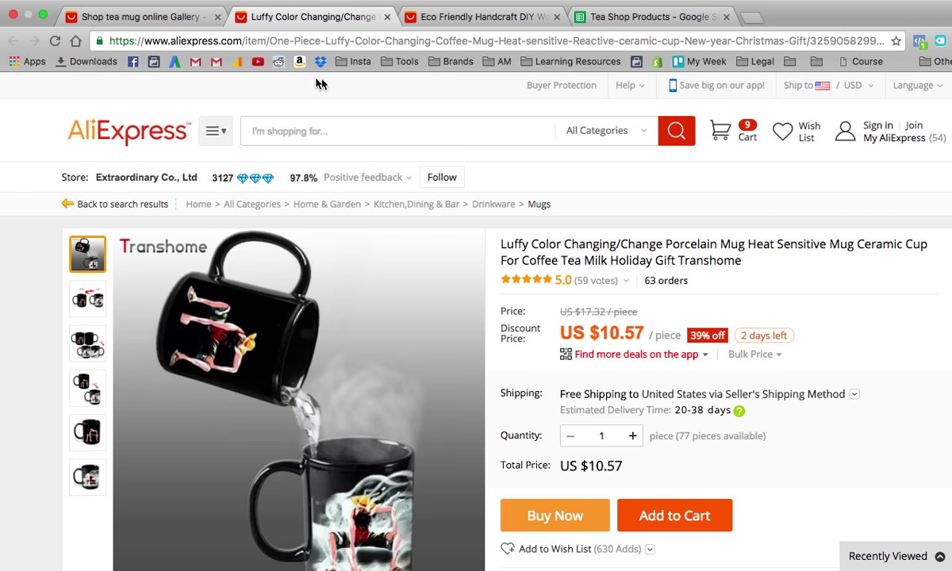
Copy the Luffy mug listing's link, enter "One Piece Mug" as the product name in row 12 and paste the link under Link.
{"action": "left_click", "coordinate": [292, 46]}
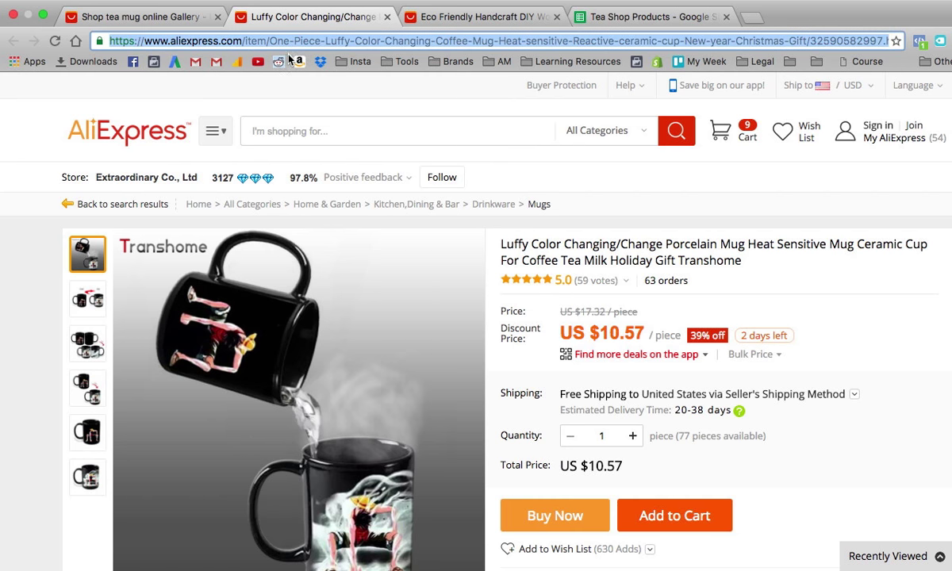
{"action": "left_click", "coordinate": [626, 17]}
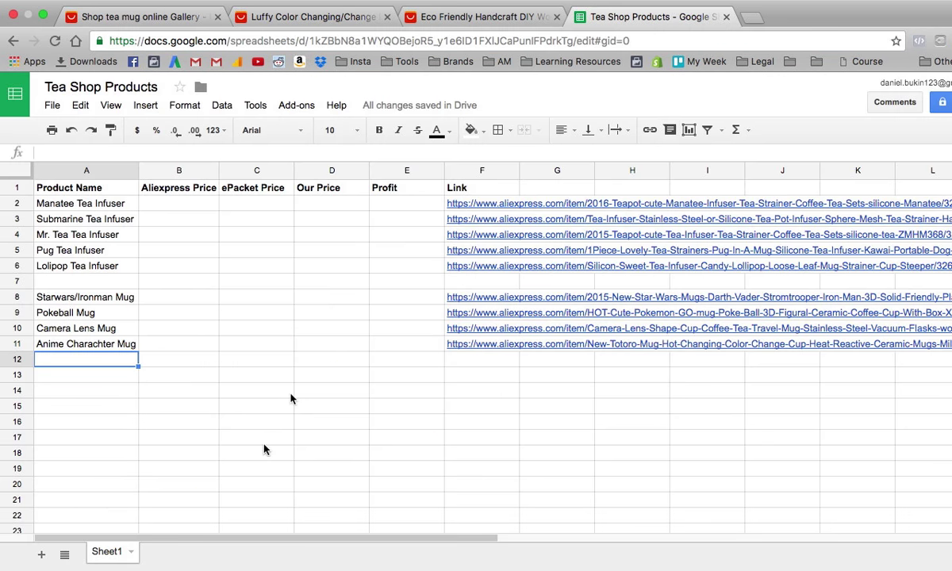
{"action": "type", "text": "One P"}
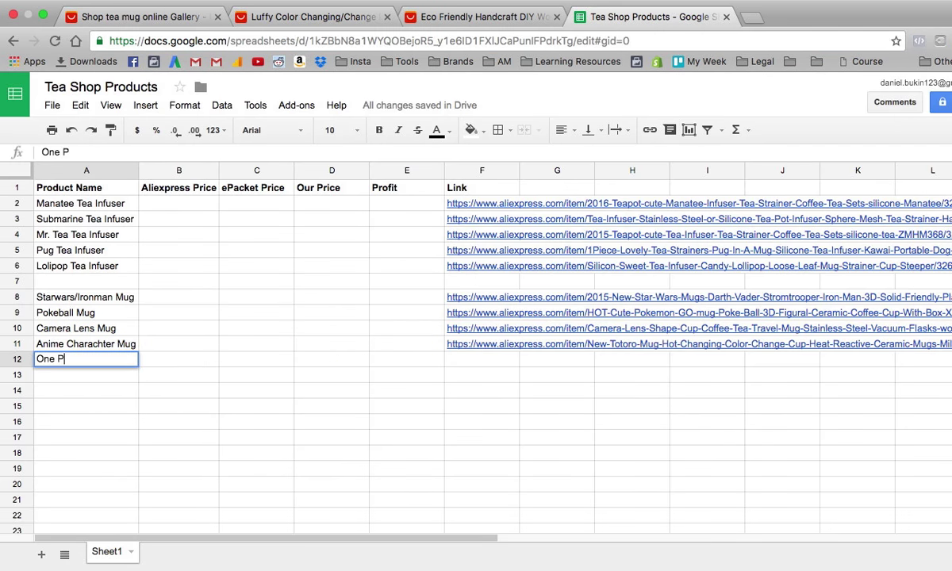
{"action": "type", "text": "iece Mug"}
{"action": "key", "text": "Tab"}
{"action": "key", "text": "Tab"}
{"action": "key", "text": "Tab"}
{"action": "key", "text": "Tab"}
{"action": "key", "text": "Tab"}
{"action": "key", "text": "ctrl+v"}
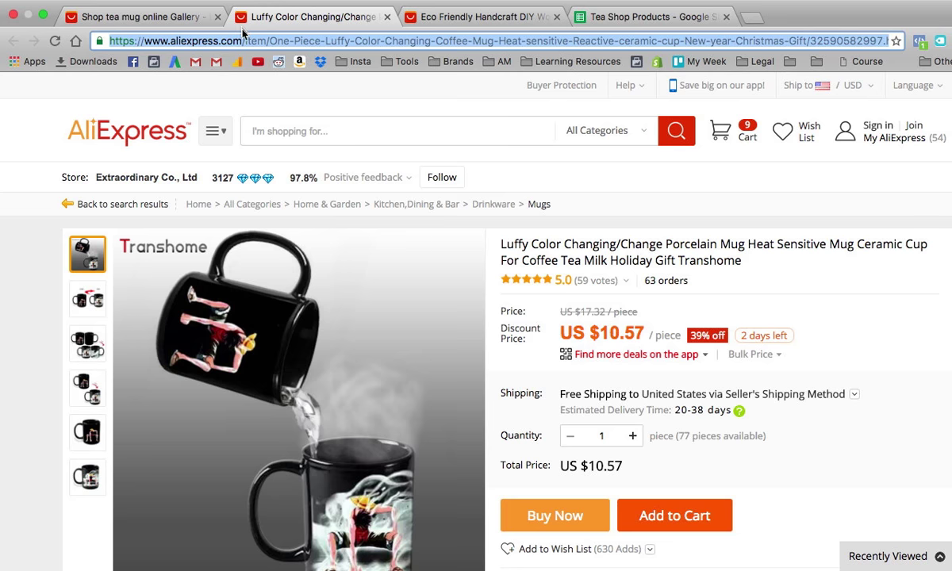
Close the Luffy color-changing mug and Eco Friendly Handcraft wooden mug listings, returning to the Tea Shop Products sheet.
{"action": "key", "text": "super+w"}
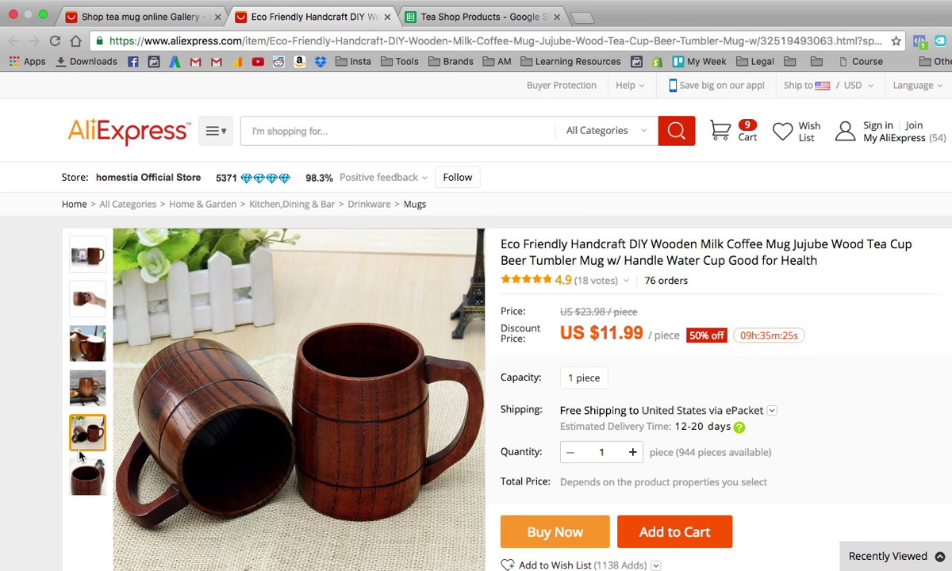
{"action": "key", "text": "ctrl+Tab"}
Review the mug names entered in rows 8 to 12 and select cell A14 below them.
{"action": "left_click", "coordinate": [76, 297]}
{"action": "left_click", "coordinate": [65, 329]}
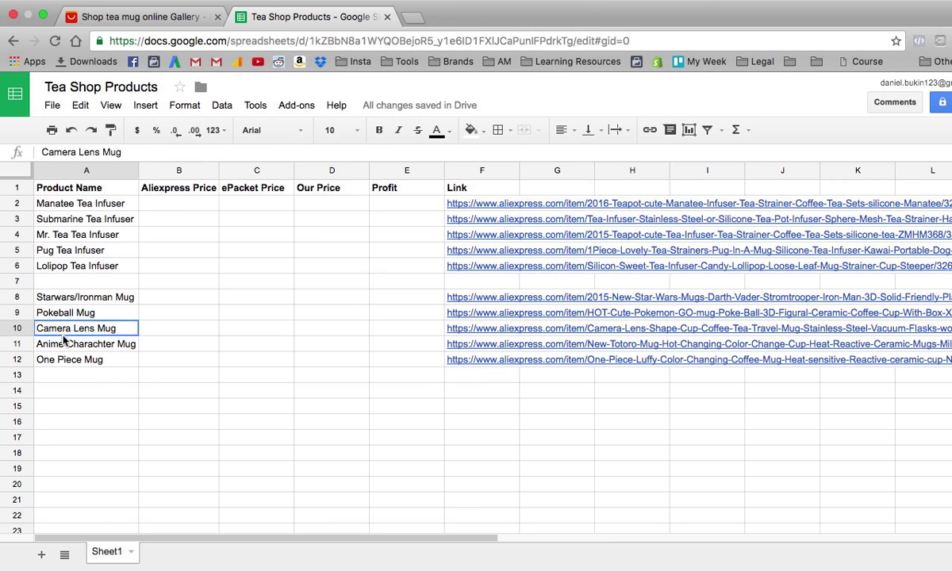
{"action": "left_click", "coordinate": [65, 341], "text": "shift"}
{"action": "left_click_drag", "start_coordinate": [68, 351], "coordinate": [72, 367]}
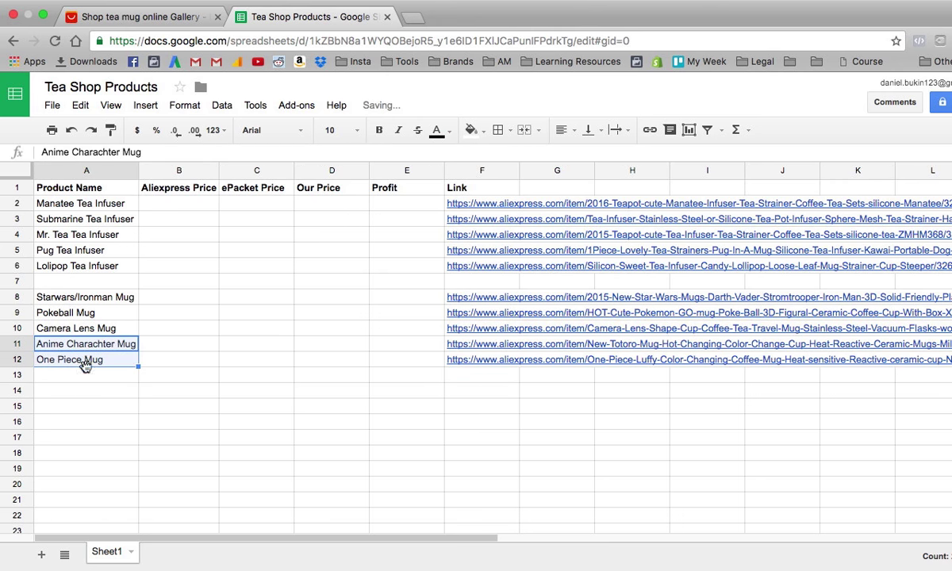
{"action": "left_click", "coordinate": [87, 295]}
{"action": "left_click", "coordinate": [87, 355], "text": "shift"}
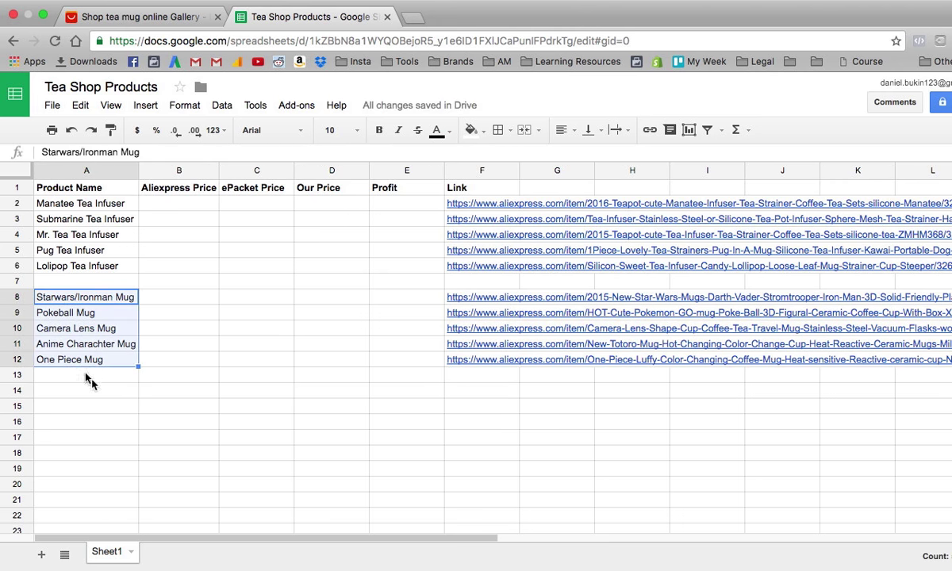
{"action": "left_click", "coordinate": [73, 390]}
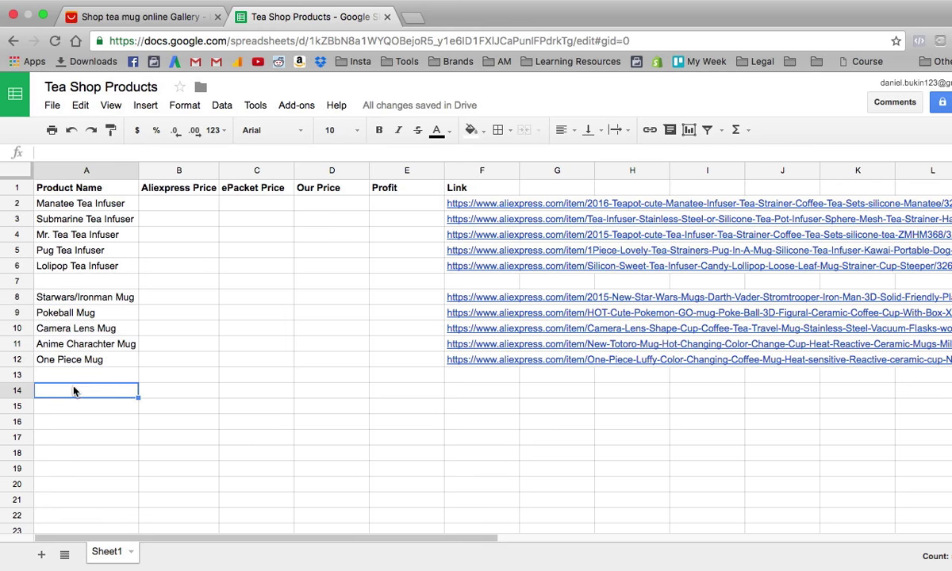
Switch back to the AliExpress tea mug results and search the site for "tea".
{"action": "left_click", "coordinate": [95, 21]}
{"action": "scroll", "coordinate": [228, 113], "scroll_direction": "up", "scroll_amount": 10}
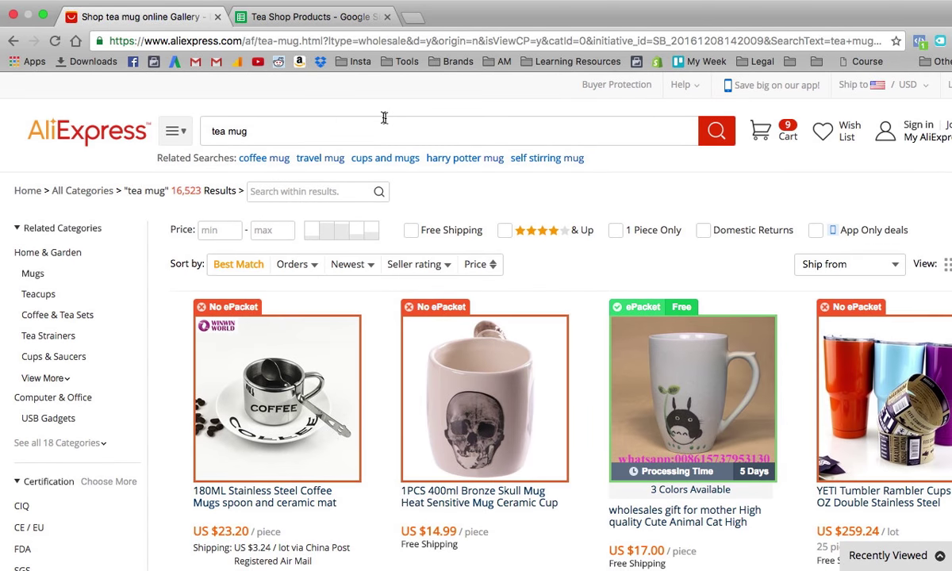
{"action": "left_click", "coordinate": [373, 130]}
{"action": "type", "text": "tea"}
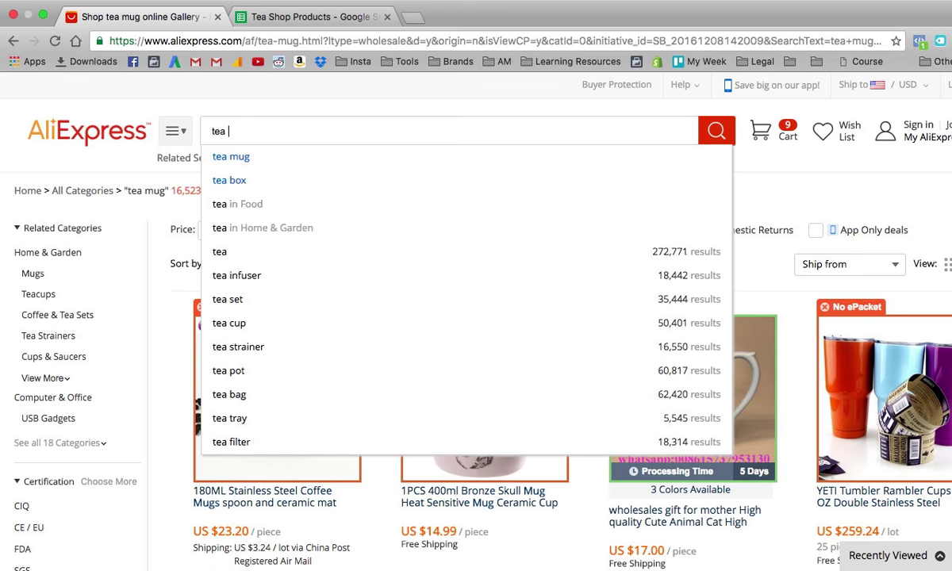
{"action": "key", "text": "Return"}
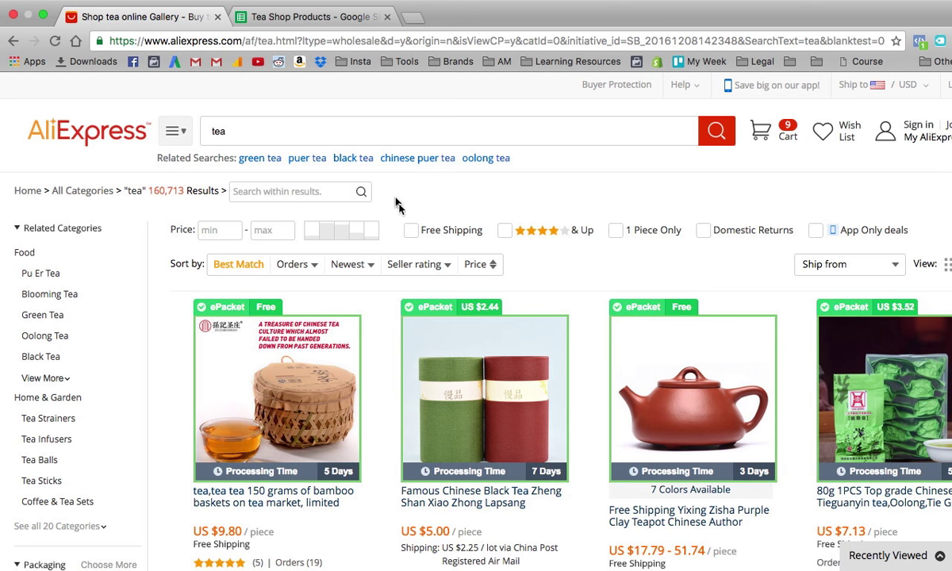
Look through the loose, compressed and packaged tea listings in the search results for possible products.
{"action": "left_click", "coordinate": [425, 229]}
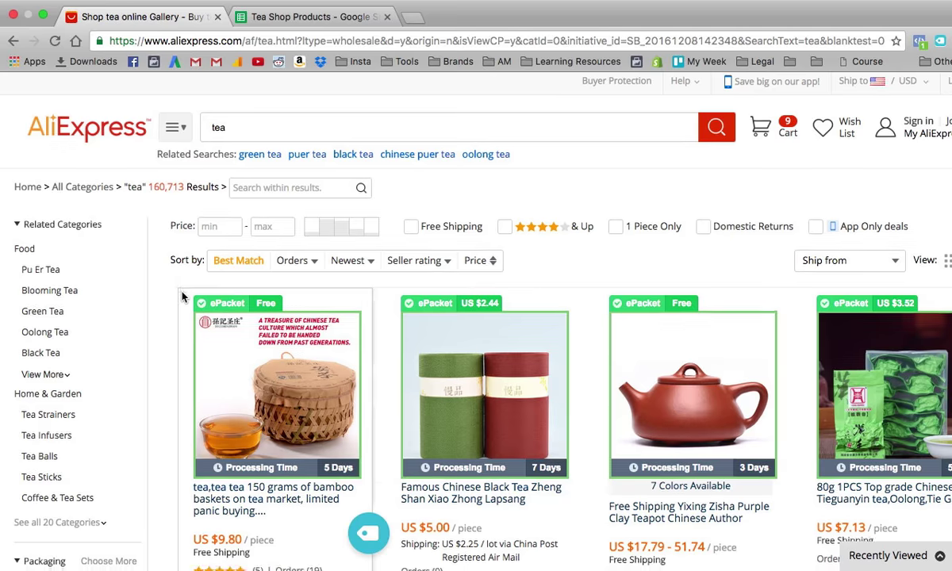
{"action": "scroll", "coordinate": [181, 295], "scroll_direction": "down", "scroll_amount": 5}
{"action": "scroll", "coordinate": [190, 285], "scroll_direction": "down", "scroll_amount": 1}
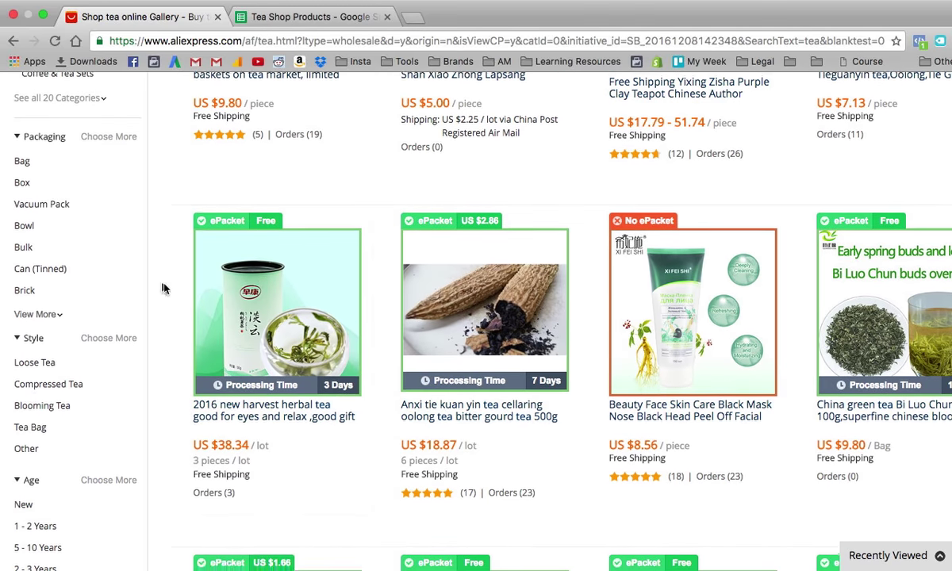
{"action": "scroll", "coordinate": [492, 194], "scroll_direction": "down", "scroll_amount": 4}
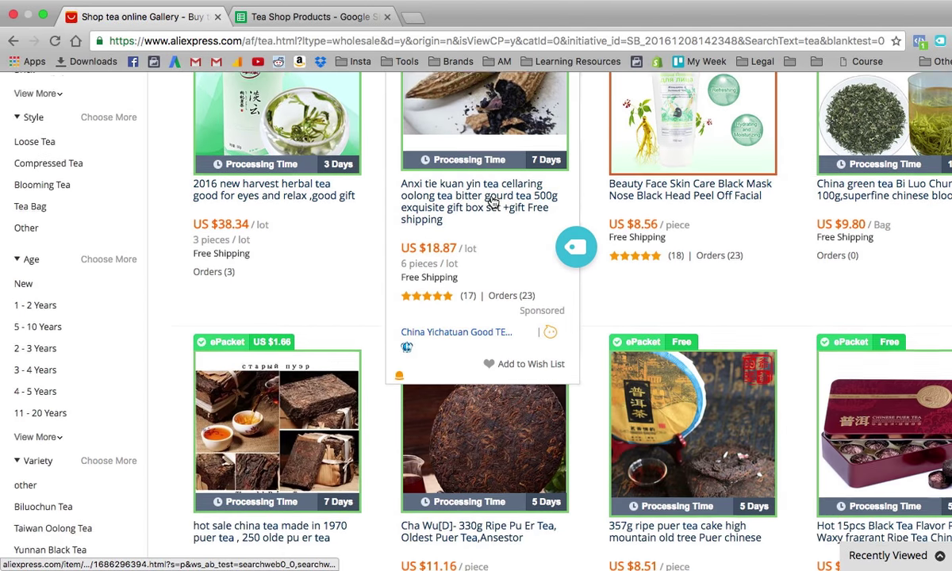
{"action": "scroll", "coordinate": [119, 242], "scroll_direction": "down", "scroll_amount": 3}
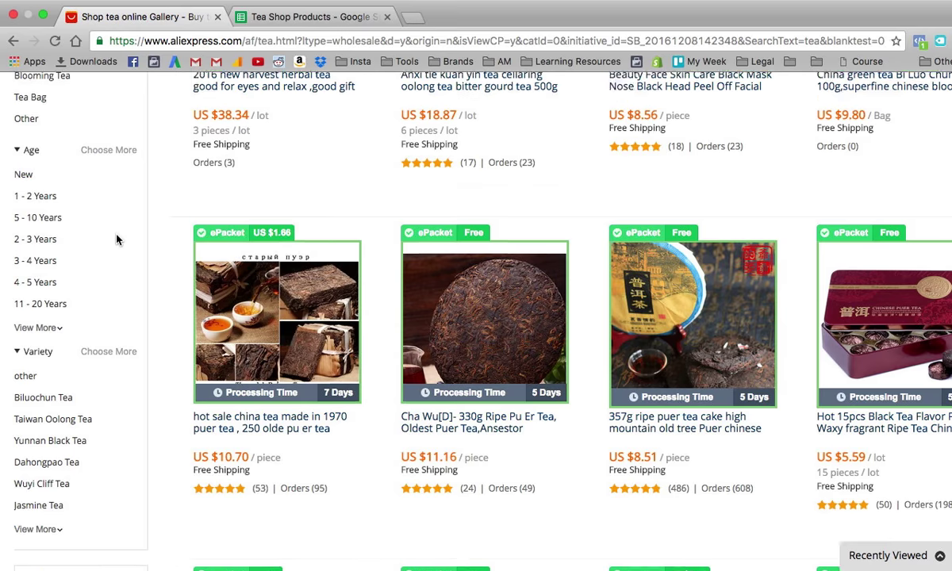
{"action": "scroll", "coordinate": [298, 252], "scroll_direction": "down", "scroll_amount": 8}
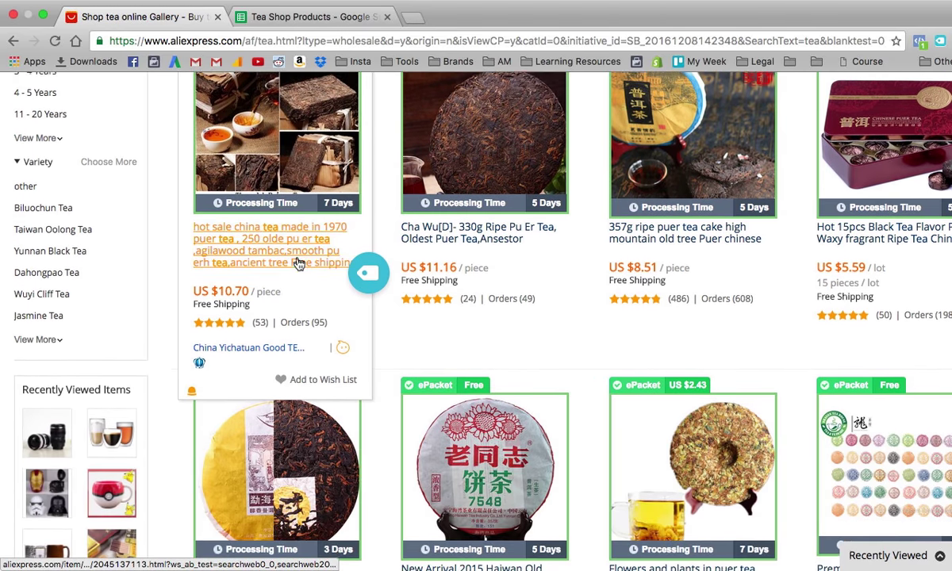
{"action": "scroll", "coordinate": [286, 252], "scroll_direction": "up", "scroll_amount": 20}
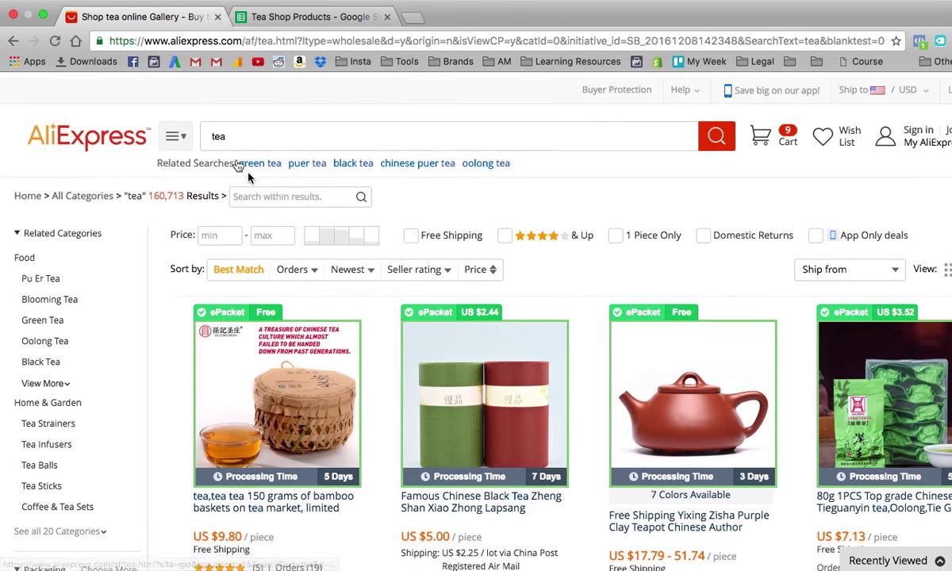
Return to the AliExpress home page, search for "tea bottle" and sort the results by orders.
{"action": "left_click", "coordinate": [79, 145]}
{"action": "left_click", "coordinate": [293, 135]}
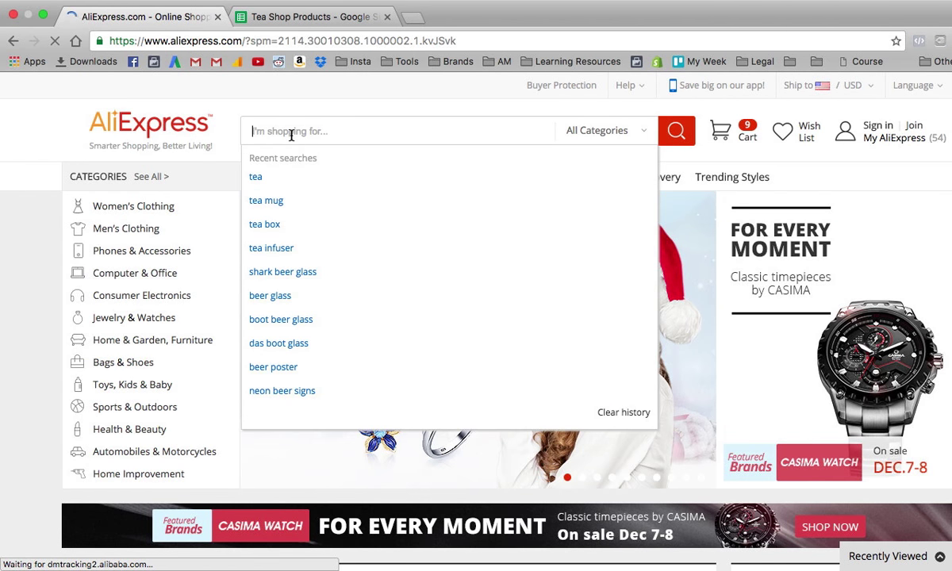
{"action": "type", "text": "tea"}
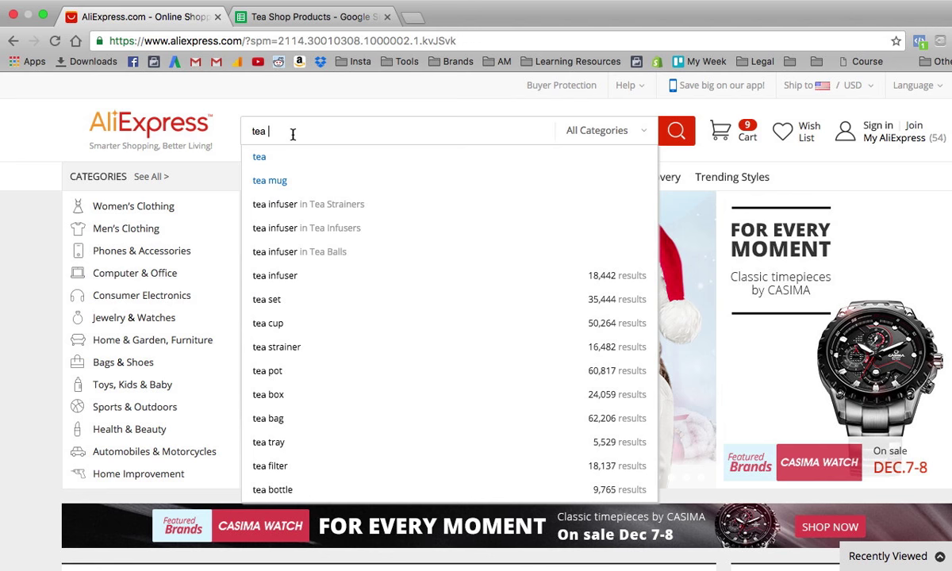
{"action": "left_click", "coordinate": [279, 488]}
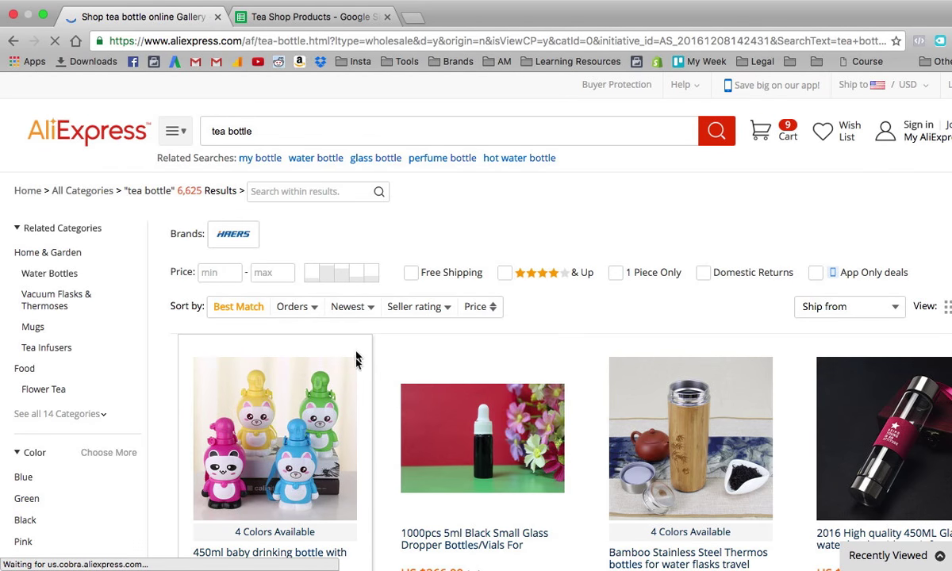
{"action": "scroll", "coordinate": [401, 367], "scroll_direction": "down", "scroll_amount": 3}
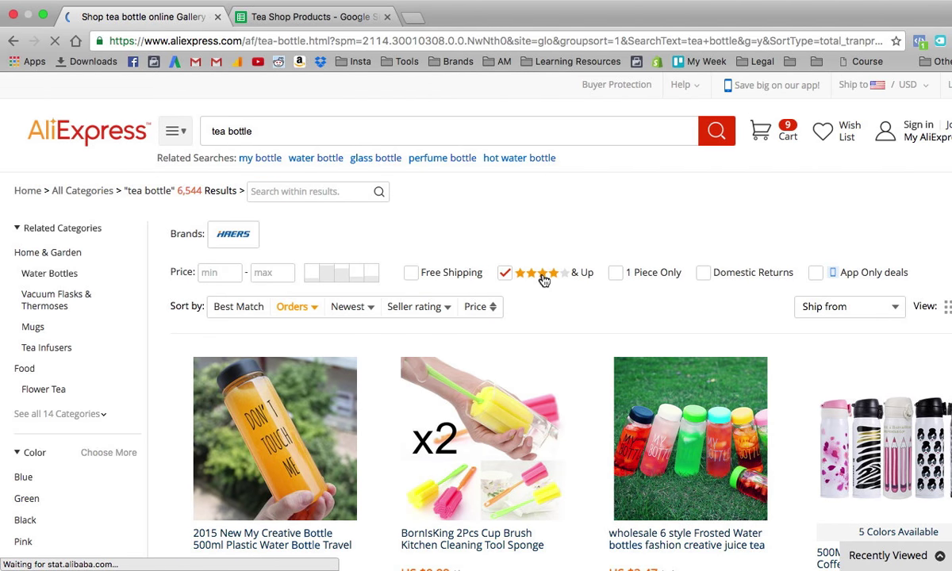
Open the 6-style frosted water bottle and the 2015 New My Creative Bottle listings in separate background tabs.
{"action": "scroll", "coordinate": [544, 280], "scroll_direction": "down", "scroll_amount": 2}
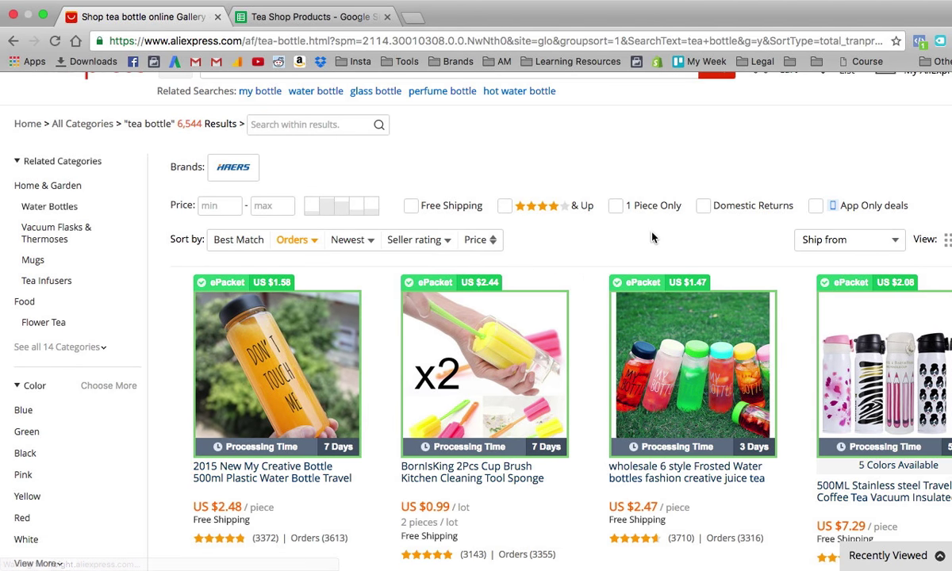
{"action": "scroll", "coordinate": [652, 238], "scroll_direction": "down", "scroll_amount": 1}
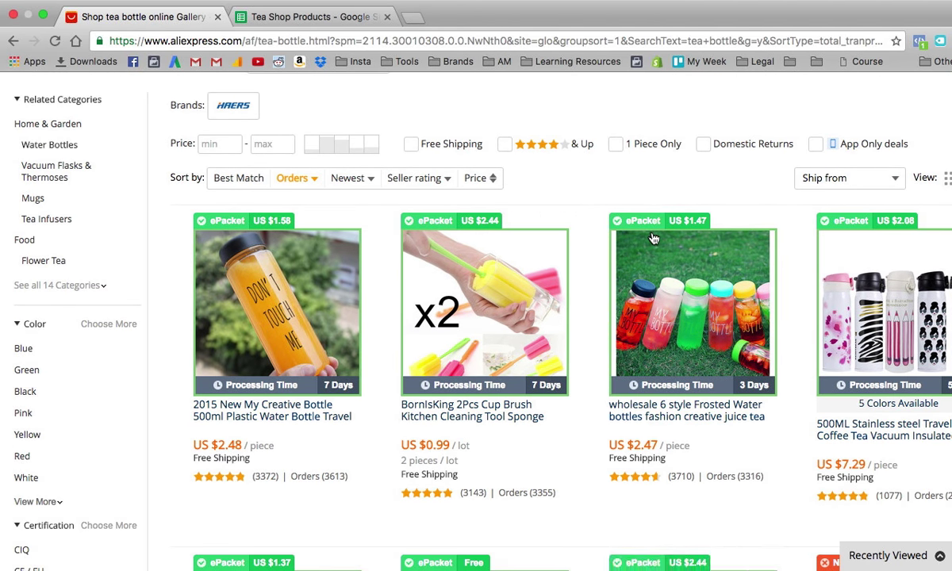
{"action": "left_click", "coordinate": [677, 302], "text": "super"}
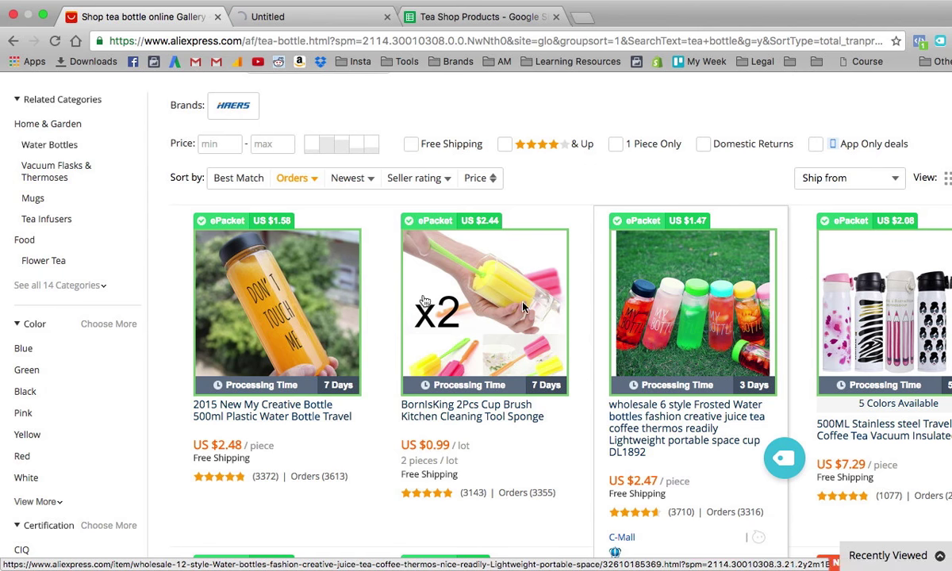
{"action": "left_click", "coordinate": [278, 301], "text": "super"}
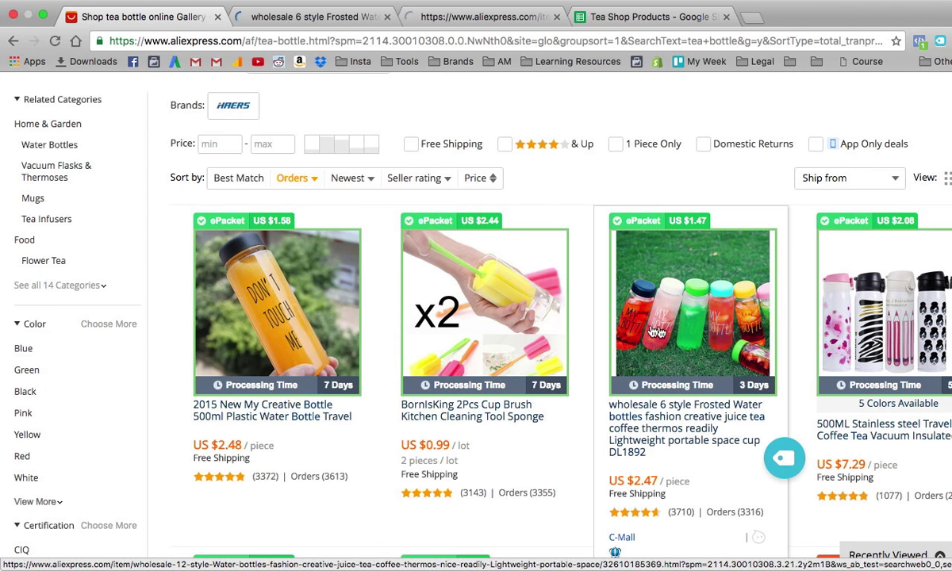
Find the Thermos Bullet bottle further down the results and open its listing in a background tab.
{"action": "scroll", "coordinate": [655, 331], "scroll_direction": "down", "scroll_amount": 5}
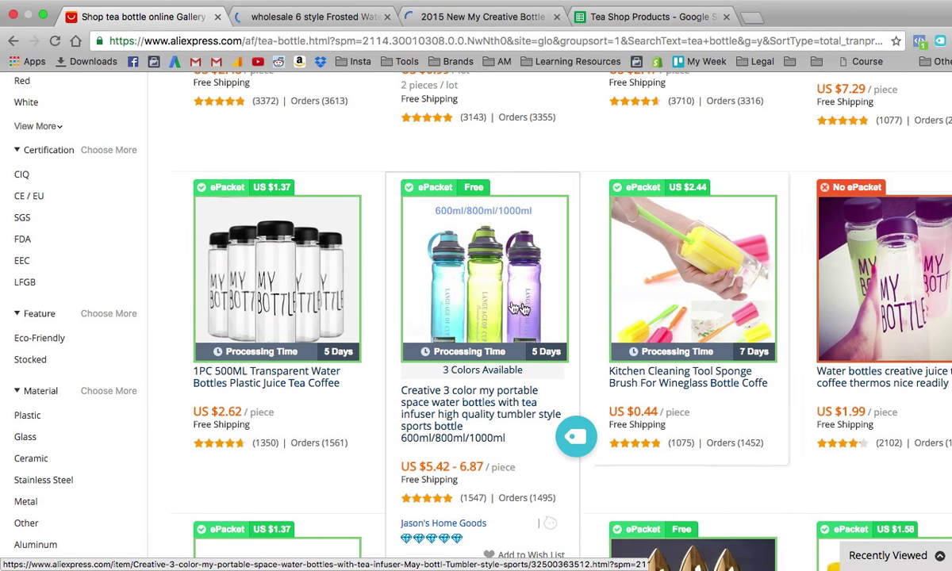
{"action": "scroll", "coordinate": [369, 284], "scroll_direction": "down", "scroll_amount": 5}
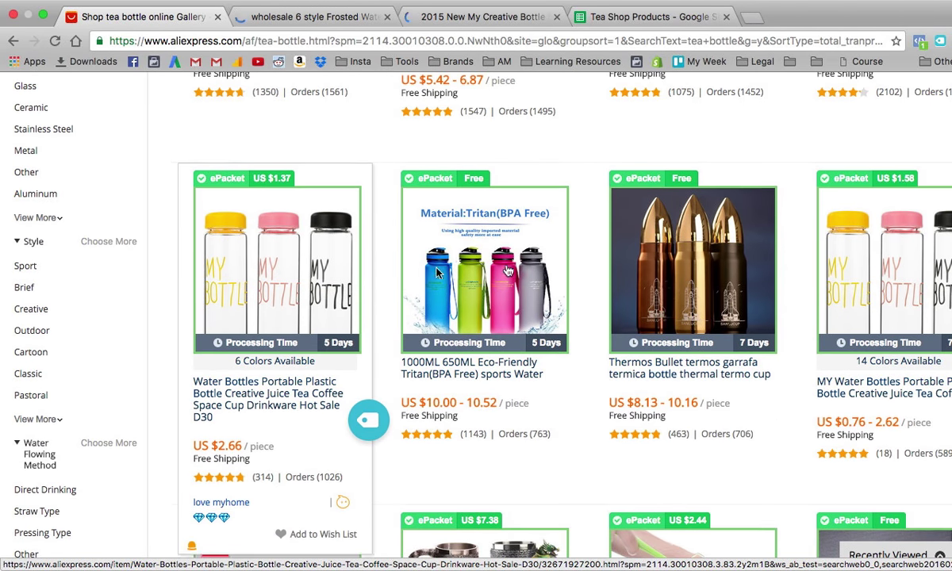
{"action": "left_click", "coordinate": [690, 260], "text": "super"}
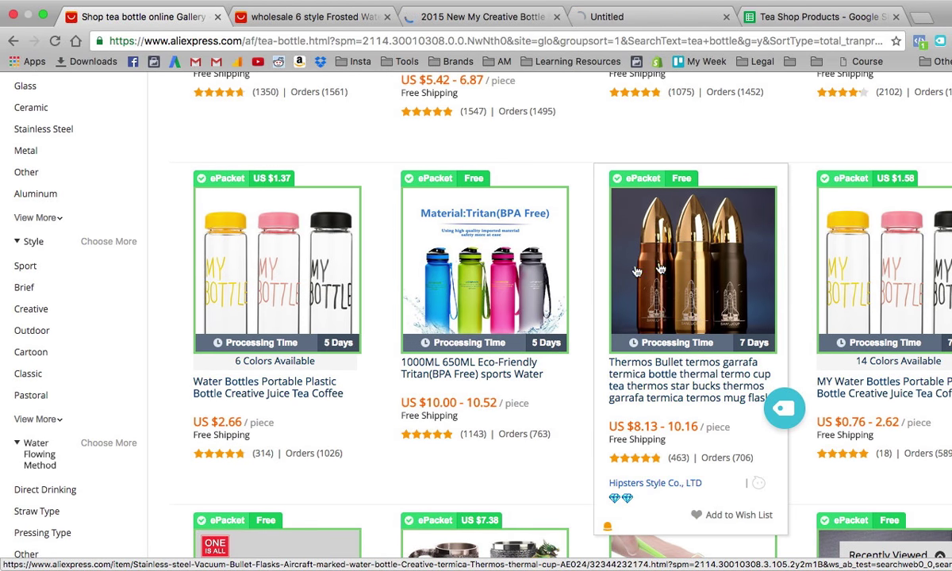
Open the 2016 Korea Style Promise Me bottle and the transparent bear printing bottle listings in background tabs.
{"action": "scroll", "coordinate": [449, 324], "scroll_direction": "down", "scroll_amount": 3}
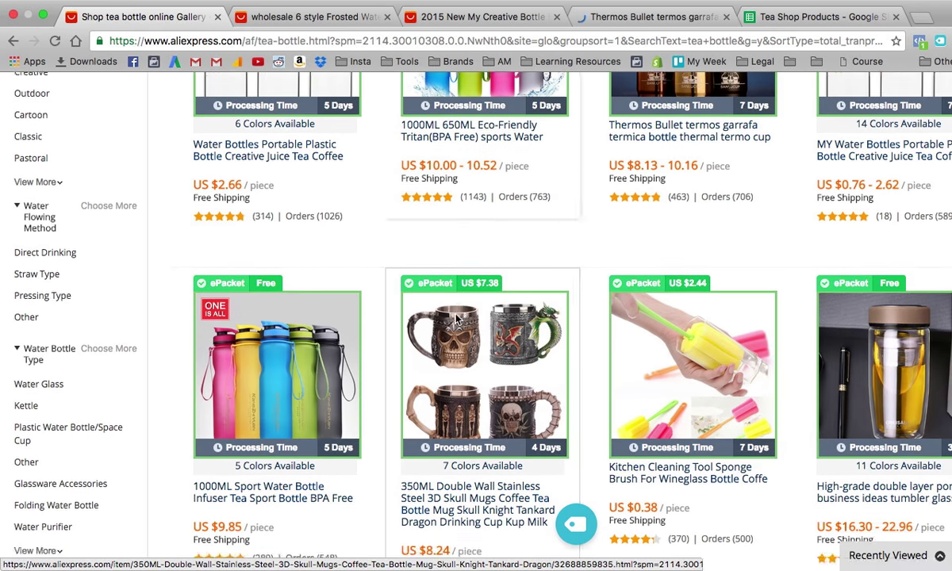
{"action": "scroll", "coordinate": [549, 382], "scroll_direction": "down", "scroll_amount": 1}
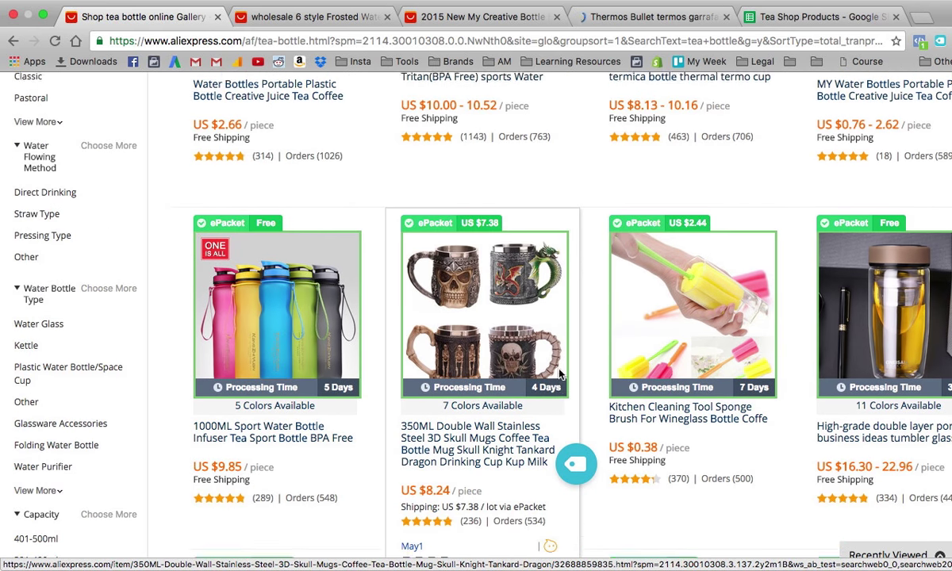
{"action": "scroll", "coordinate": [597, 341], "scroll_direction": "down", "scroll_amount": 4}
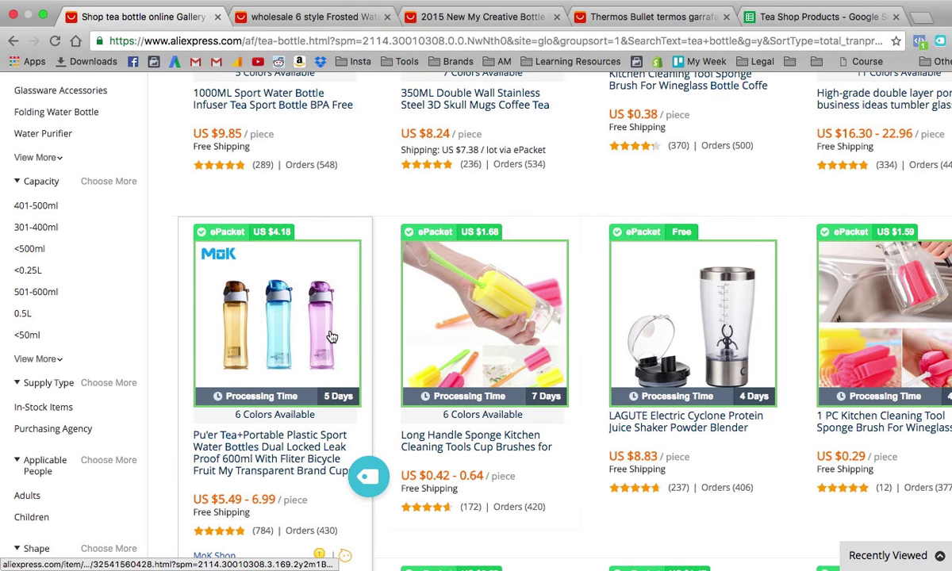
{"action": "scroll", "coordinate": [329, 335], "scroll_direction": "down", "scroll_amount": 4}
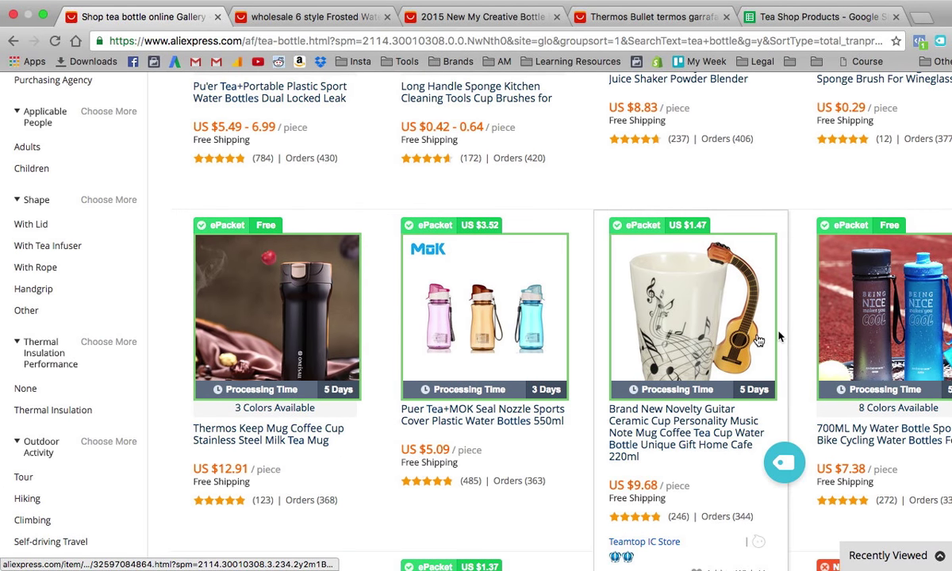
{"action": "scroll", "coordinate": [901, 349], "scroll_direction": "down", "scroll_amount": 2}
{"action": "scroll", "coordinate": [901, 349], "scroll_direction": "down", "scroll_amount": 3}
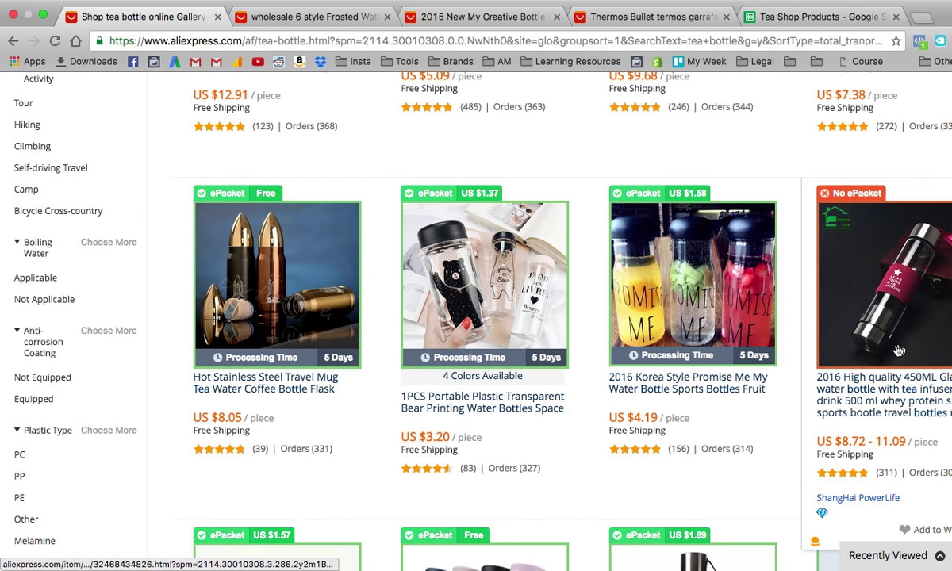
{"action": "left_click", "coordinate": [712, 295], "text": "super"}
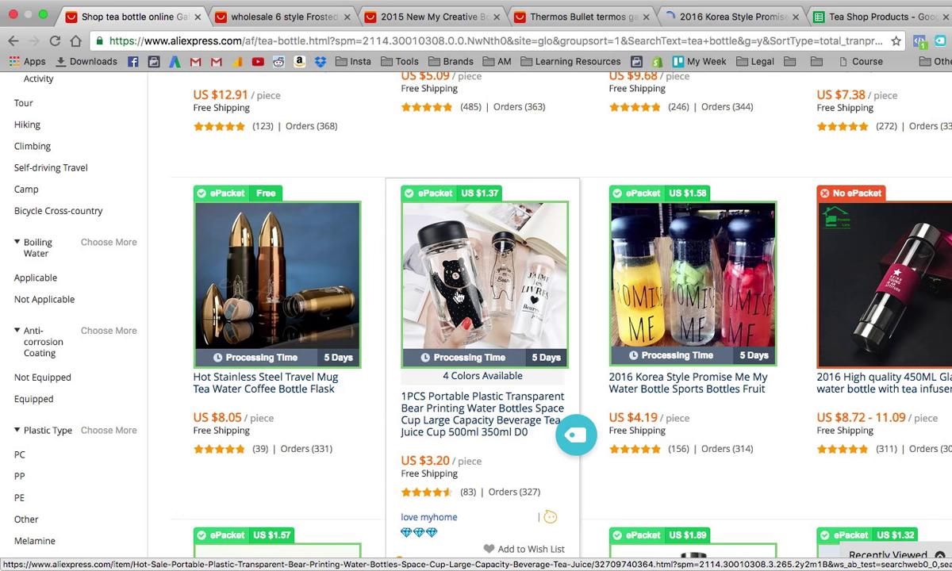
{"action": "left_click", "coordinate": [458, 296], "text": "super"}
Look through the remaining tea bottle listings on the first results page and go to results page 2.
{"action": "scroll", "coordinate": [371, 321], "scroll_direction": "down", "scroll_amount": 5}
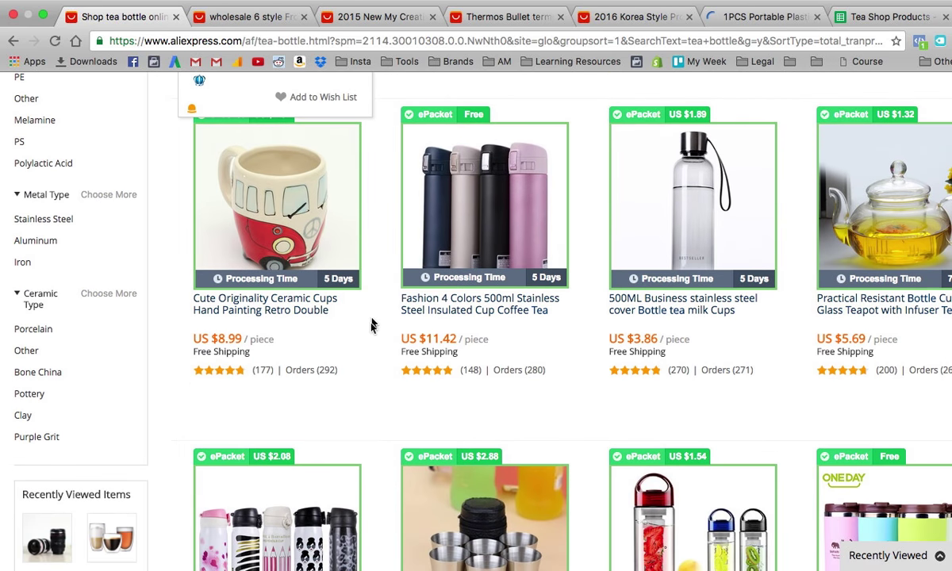
{"action": "scroll", "coordinate": [404, 329], "scroll_direction": "down", "scroll_amount": 4}
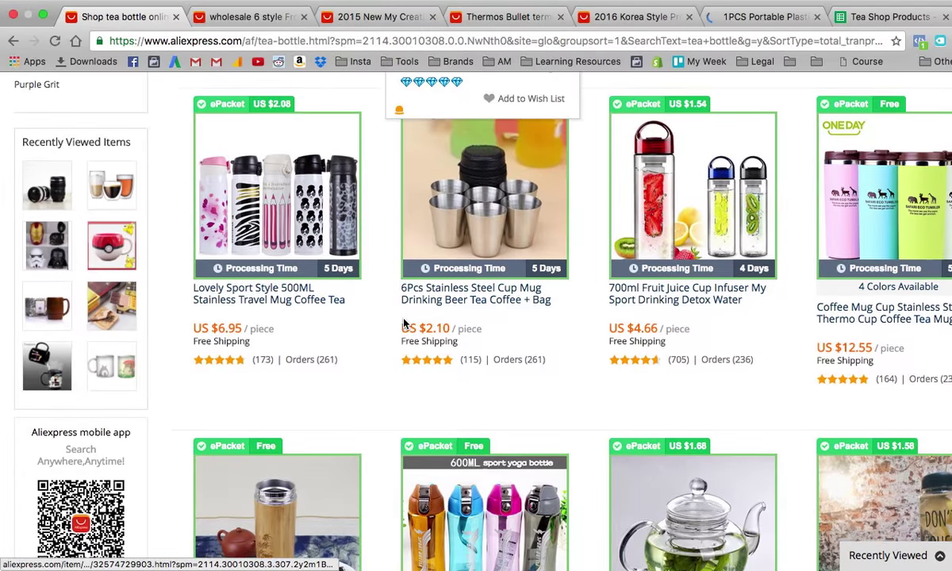
{"action": "scroll", "coordinate": [355, 318], "scroll_direction": "down", "scroll_amount": 2}
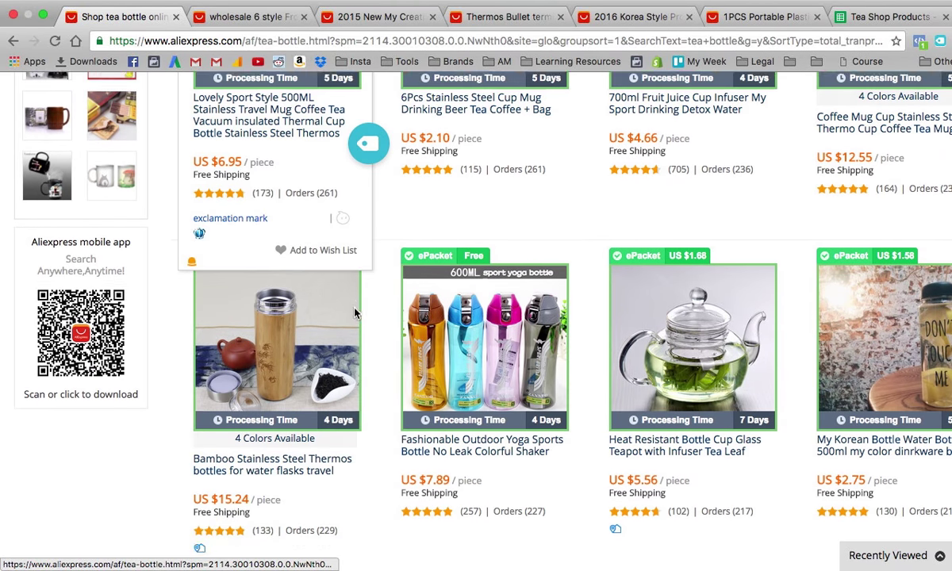
{"action": "scroll", "coordinate": [355, 313], "scroll_direction": "down", "scroll_amount": 1}
{"action": "scroll", "coordinate": [380, 349], "scroll_direction": "down", "scroll_amount": 3}
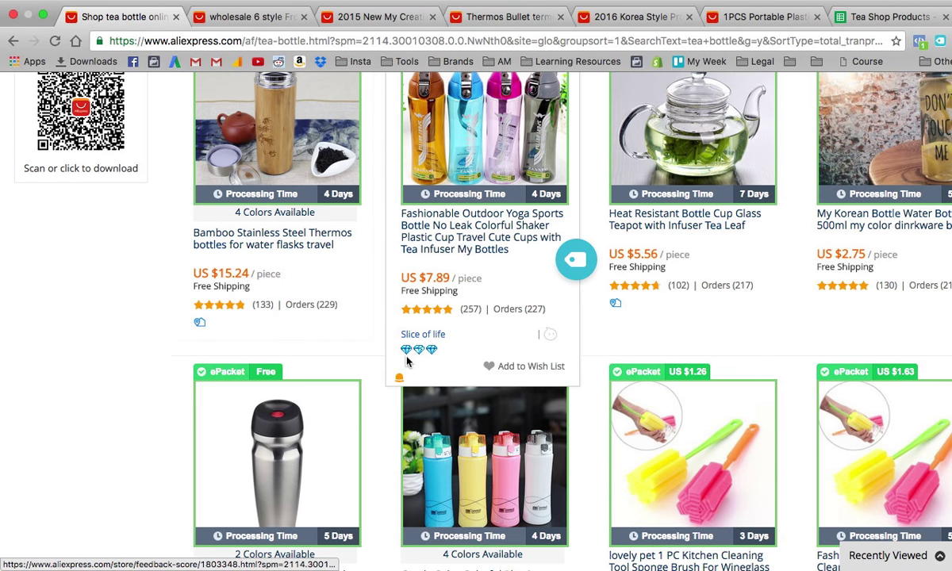
{"action": "scroll", "coordinate": [406, 361], "scroll_direction": "down", "scroll_amount": 5}
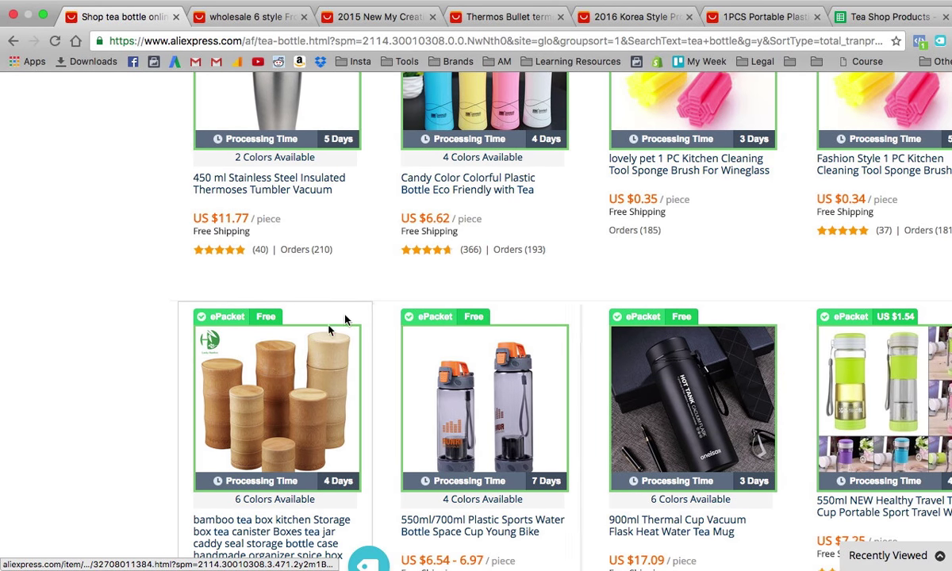
{"action": "scroll", "coordinate": [373, 311], "scroll_direction": "up", "scroll_amount": 4}
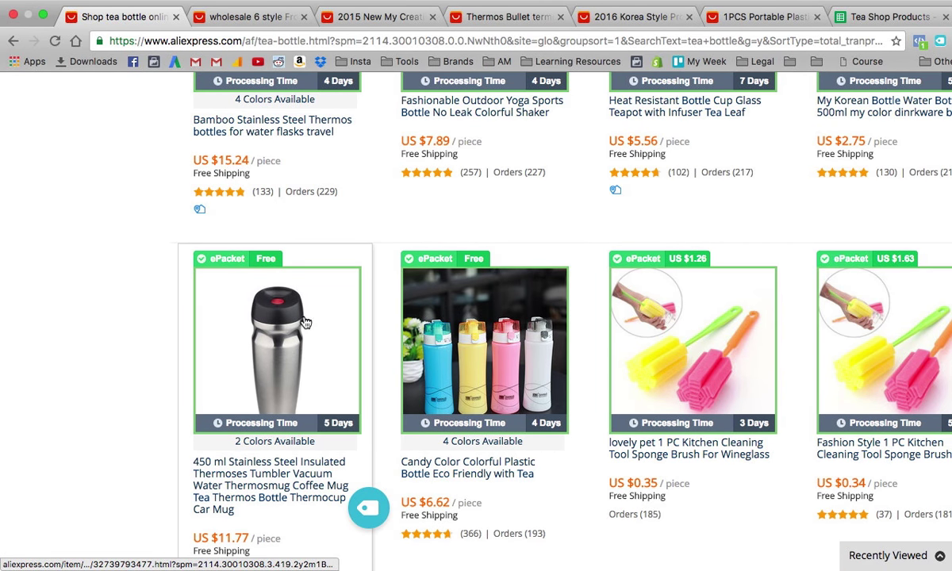
{"action": "scroll", "coordinate": [478, 398], "scroll_direction": "down", "scroll_amount": 5}
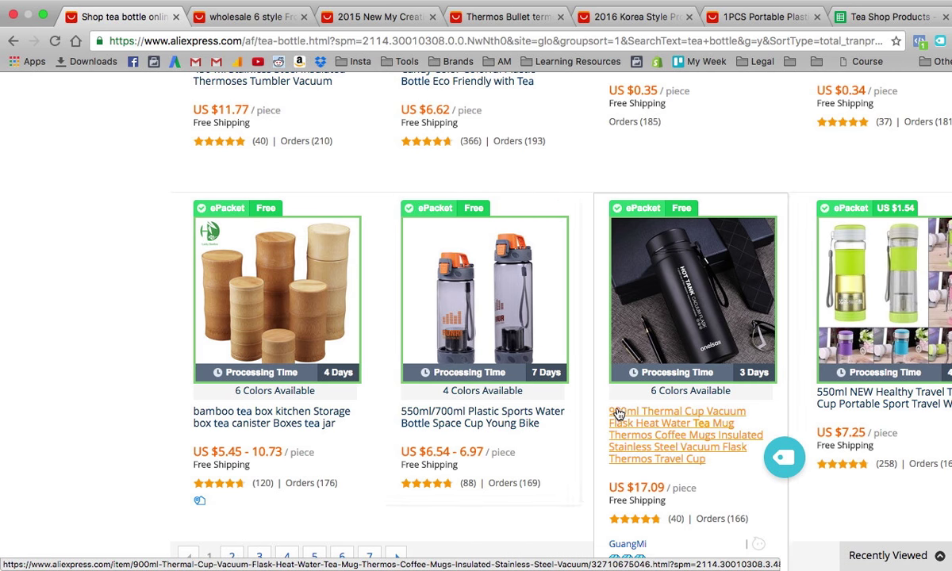
{"action": "scroll", "coordinate": [258, 315], "scroll_direction": "down", "scroll_amount": 4}
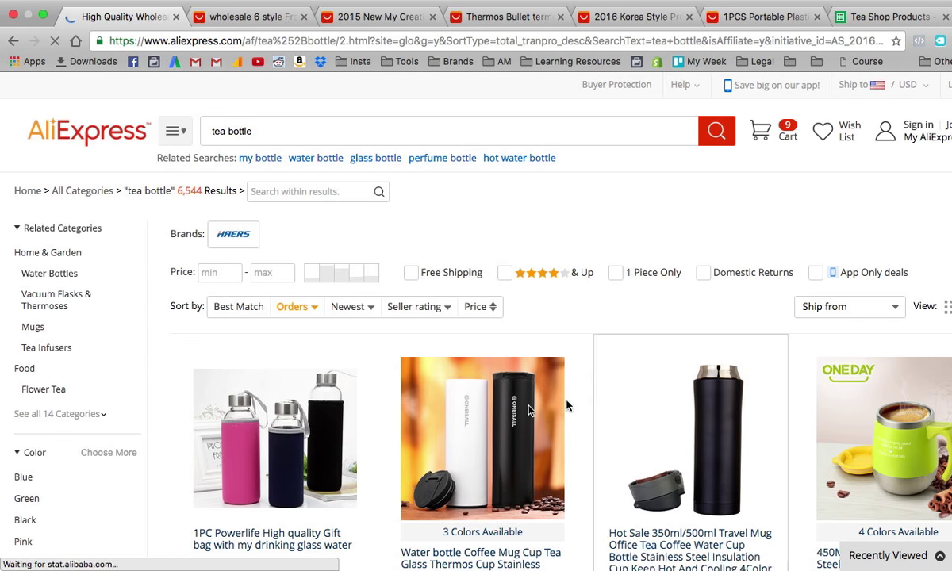
Find the 500ml/700ml Totoro water bottle and the Fashion Lady Diamond bottle on results page 2 and open both listings in background tabs.
{"action": "scroll", "coordinate": [435, 452], "scroll_direction": "down", "scroll_amount": 5}
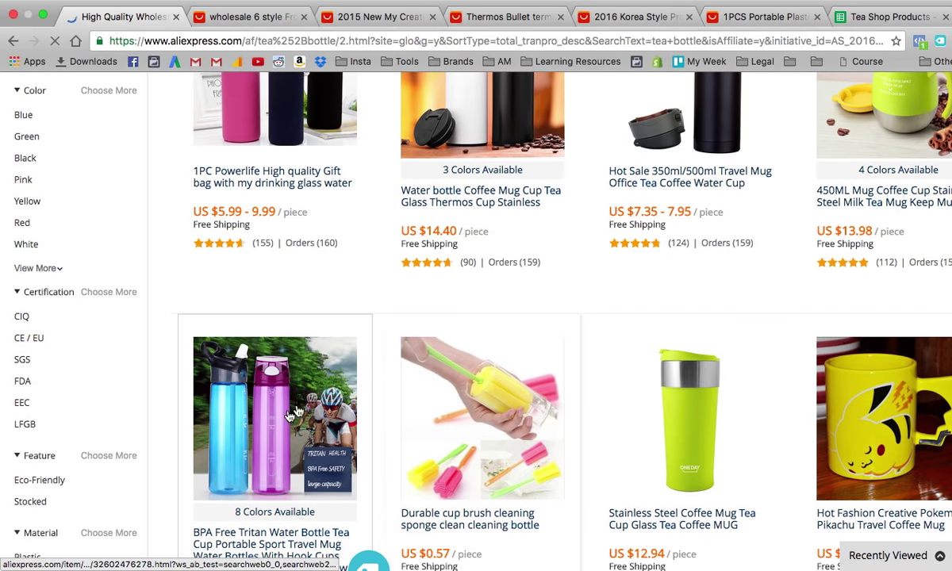
{"action": "scroll", "coordinate": [476, 373], "scroll_direction": "down", "scroll_amount": 6}
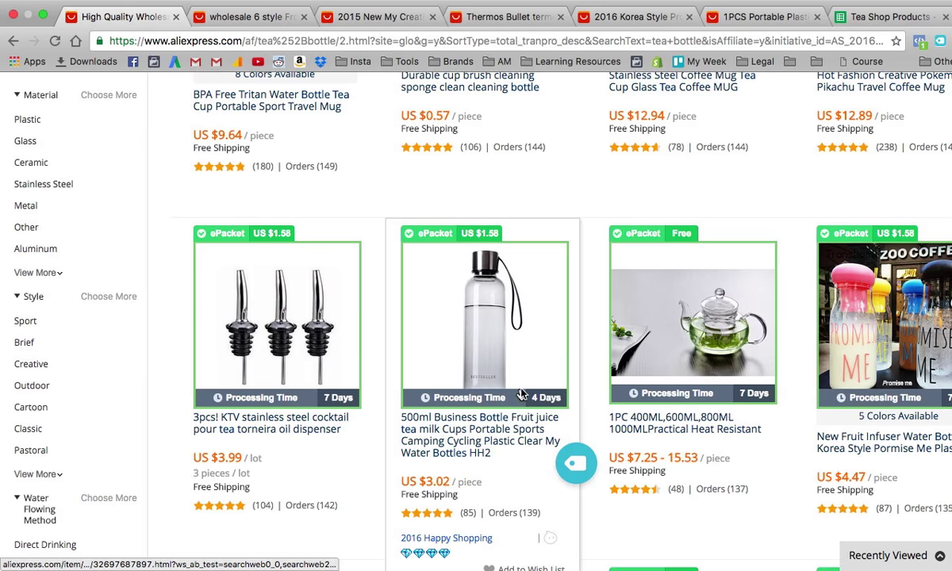
{"action": "scroll", "coordinate": [519, 394], "scroll_direction": "down", "scroll_amount": 5}
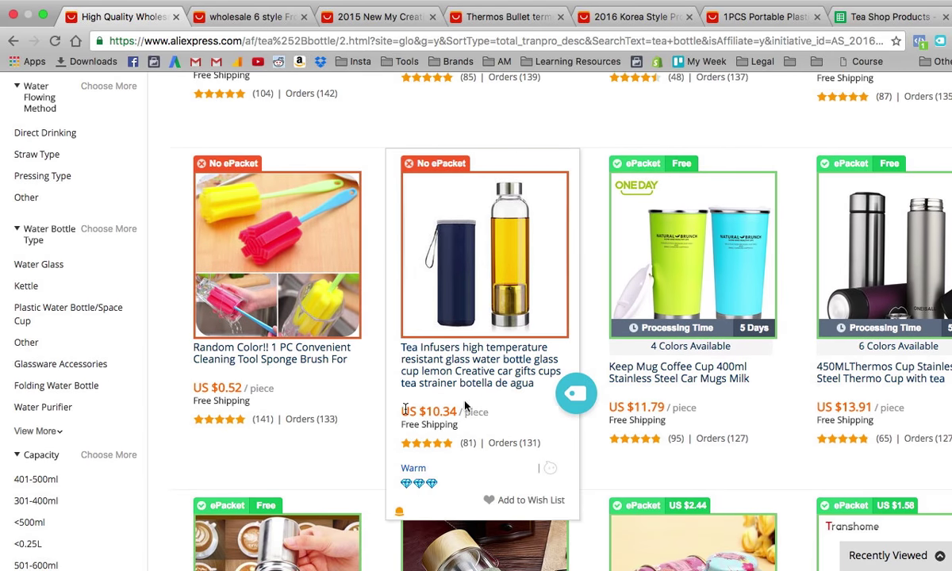
{"action": "scroll", "coordinate": [468, 400], "scroll_direction": "down", "scroll_amount": 3}
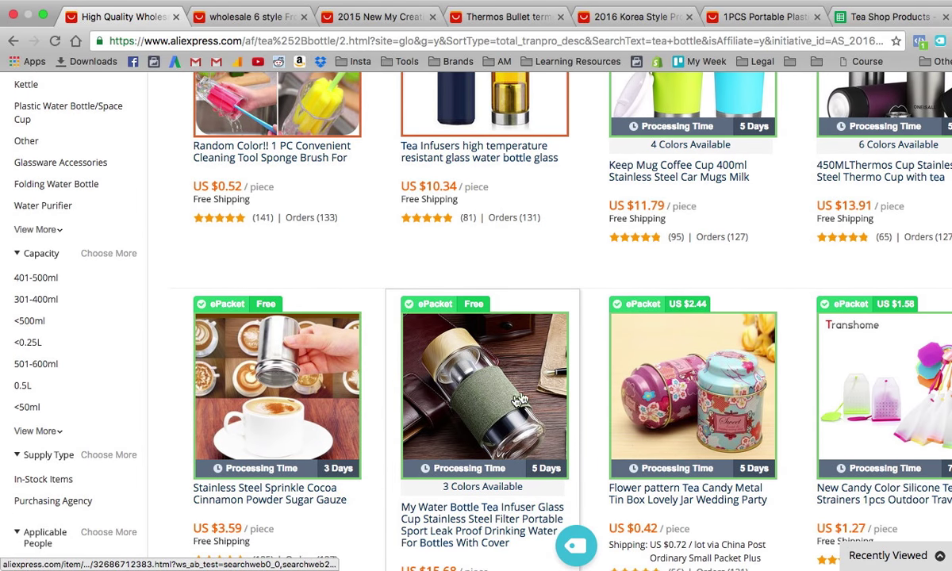
{"action": "scroll", "coordinate": [519, 399], "scroll_direction": "down", "scroll_amount": 3}
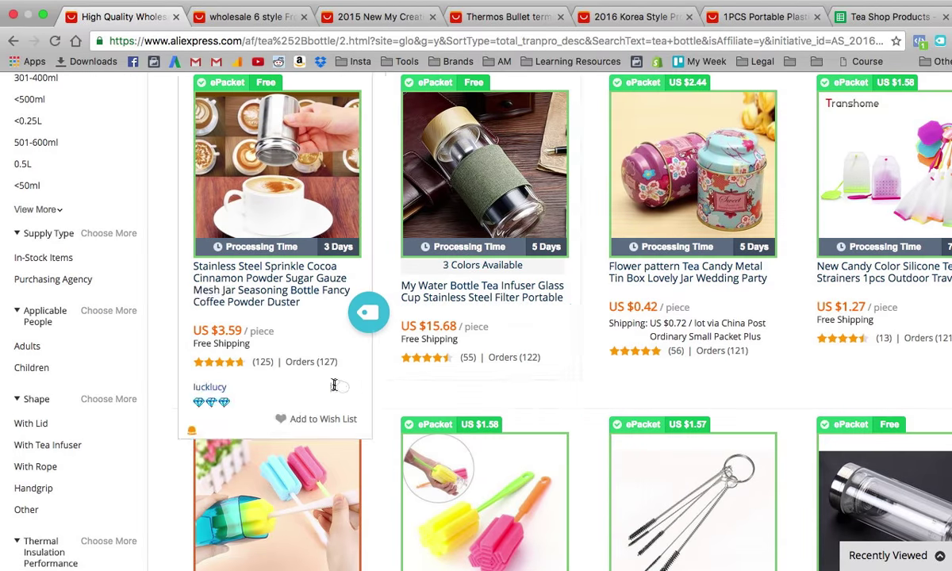
{"action": "scroll", "coordinate": [334, 385], "scroll_direction": "down", "scroll_amount": 3}
{"action": "scroll", "coordinate": [661, 334], "scroll_direction": "down", "scroll_amount": 3}
{"action": "scroll", "coordinate": [404, 344], "scroll_direction": "down", "scroll_amount": 3}
{"action": "scroll", "coordinate": [410, 347], "scroll_direction": "down", "scroll_amount": 2}
{"action": "scroll", "coordinate": [410, 347], "scroll_direction": "down", "scroll_amount": 4}
{"action": "scroll", "coordinate": [326, 337], "scroll_direction": "down", "scroll_amount": 1}
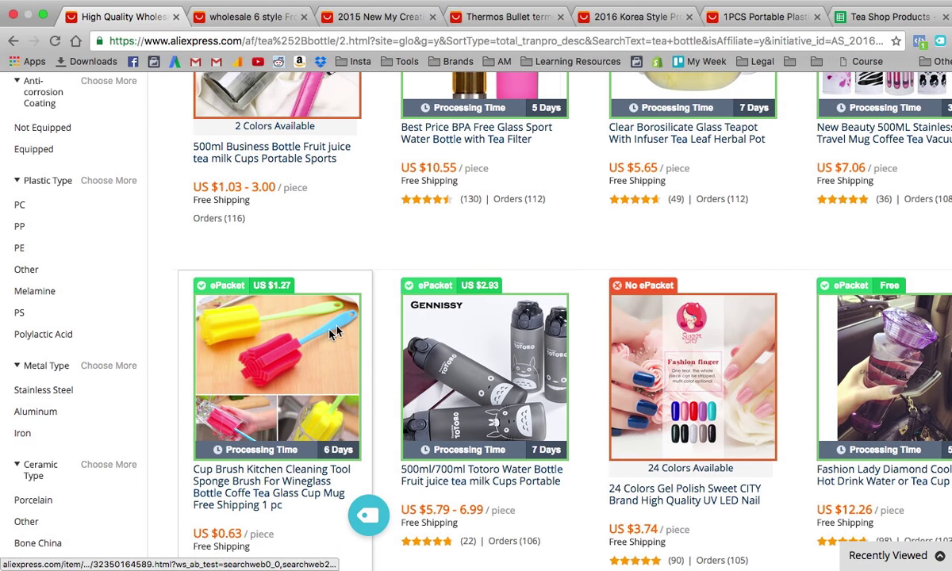
{"action": "left_click", "coordinate": [479, 363], "text": "super"}
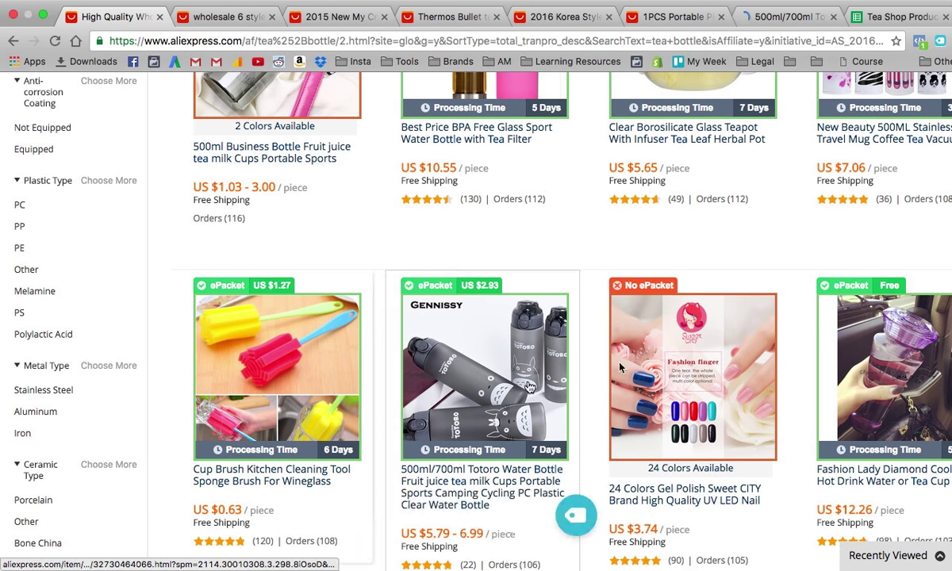
{"action": "left_click", "coordinate": [912, 385], "text": "super"}
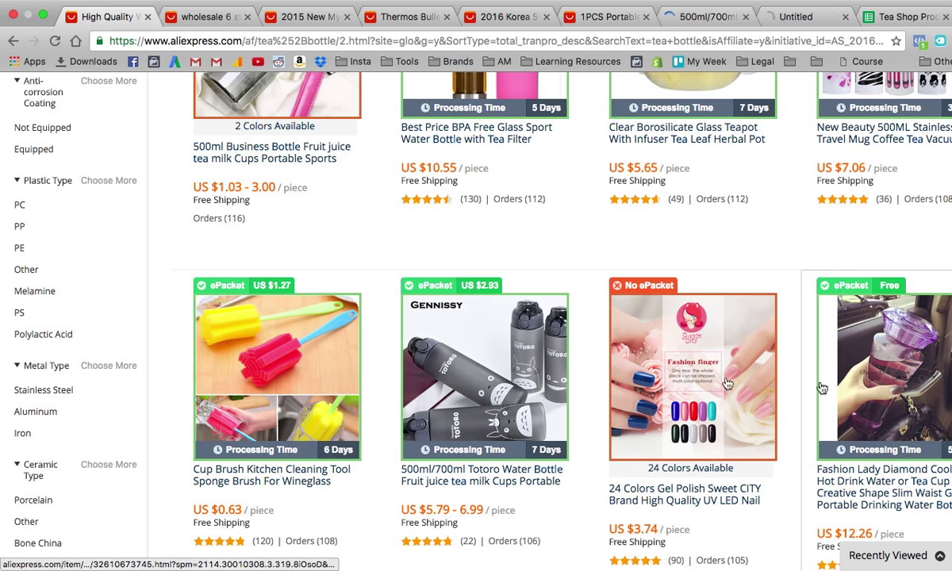
Check the remaining tea bottle listings on page 2 and go to results page 3.
{"action": "scroll", "coordinate": [482, 323], "scroll_direction": "down", "scroll_amount": 5}
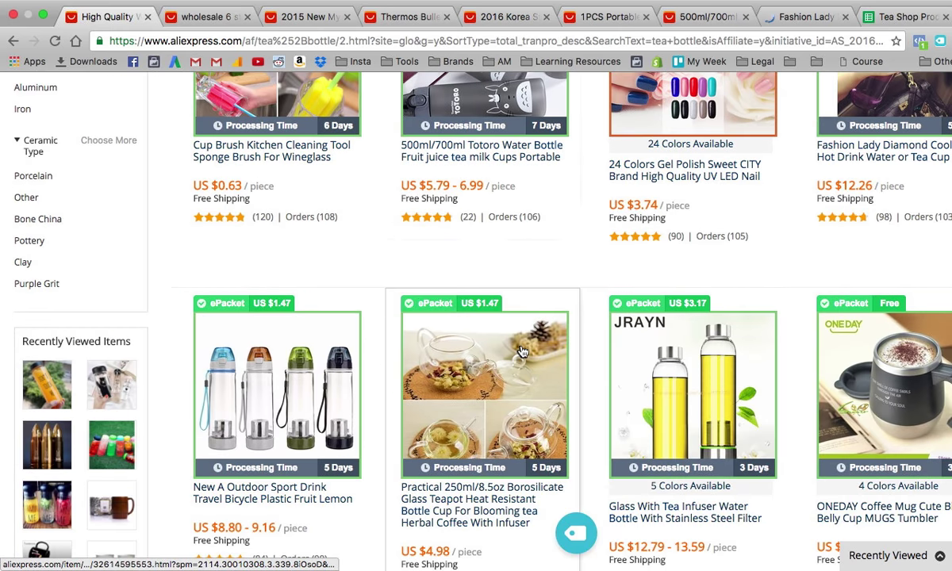
{"action": "scroll", "coordinate": [520, 353], "scroll_direction": "down", "scroll_amount": 5}
{"action": "scroll", "coordinate": [555, 357], "scroll_direction": "down", "scroll_amount": 5}
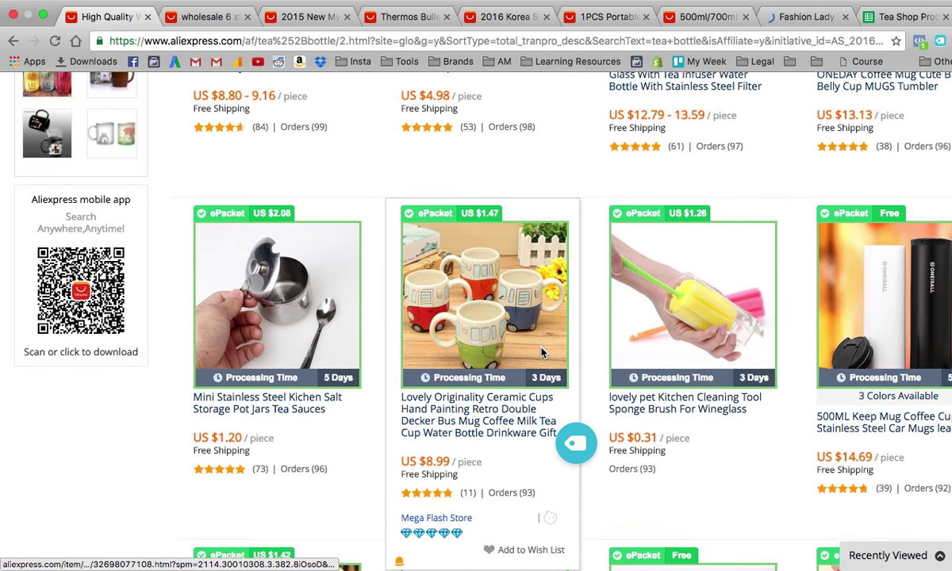
{"action": "scroll", "coordinate": [585, 364], "scroll_direction": "down", "scroll_amount": 5}
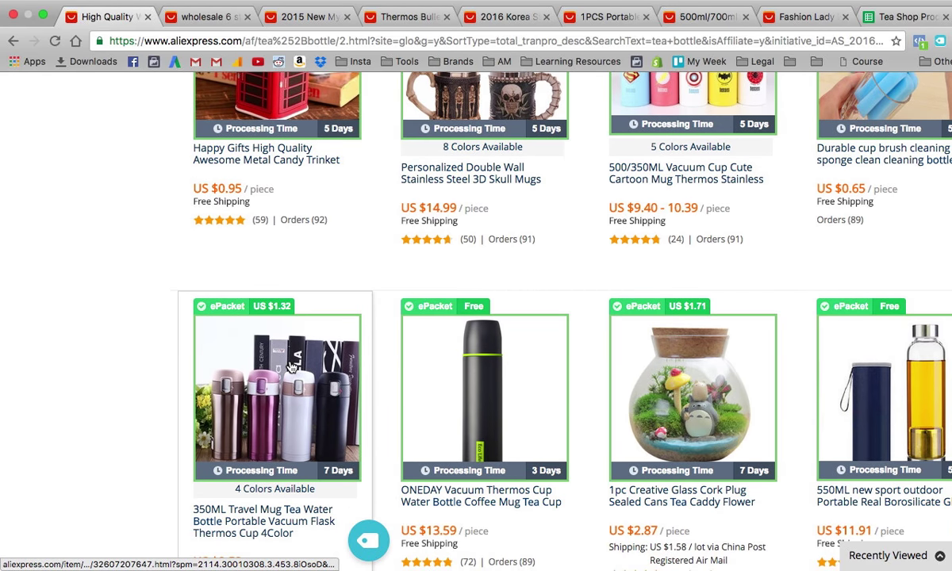
{"action": "scroll", "coordinate": [270, 345], "scroll_direction": "down", "scroll_amount": 5}
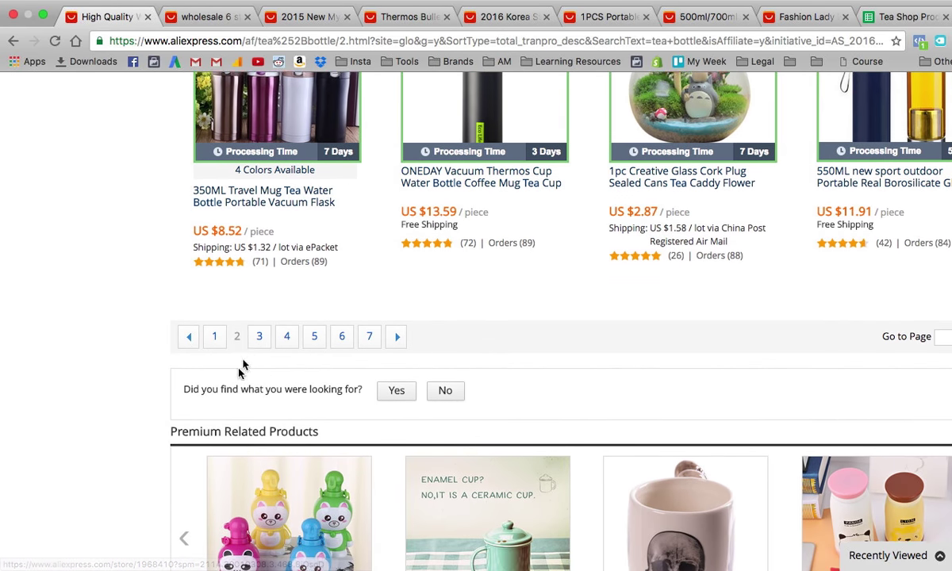
{"action": "left_click", "coordinate": [260, 336]}
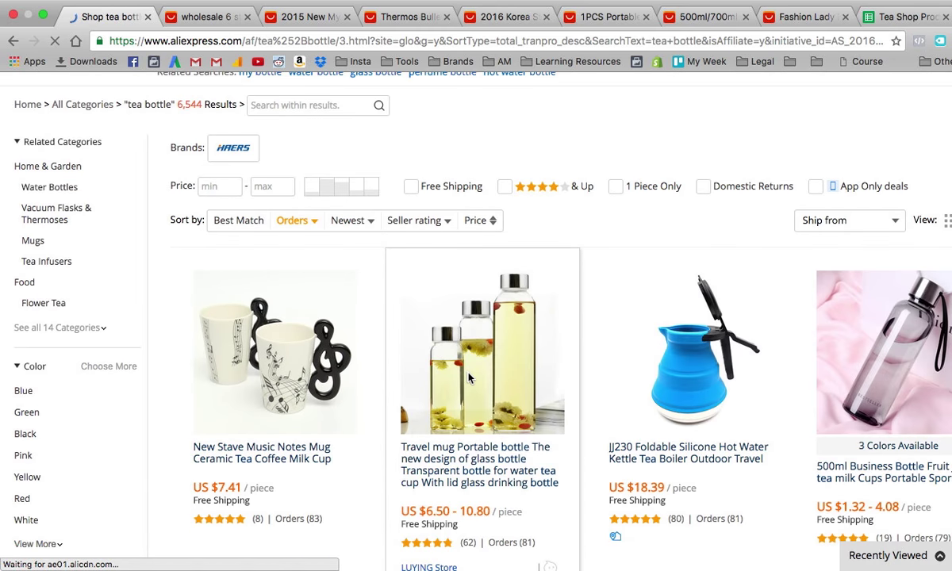
Find the Transhome 550ML plastic tea fruit infuser bottle on results page 3 and open its listing in a background tab.
{"action": "scroll", "coordinate": [476, 357], "scroll_direction": "down", "scroll_amount": 5}
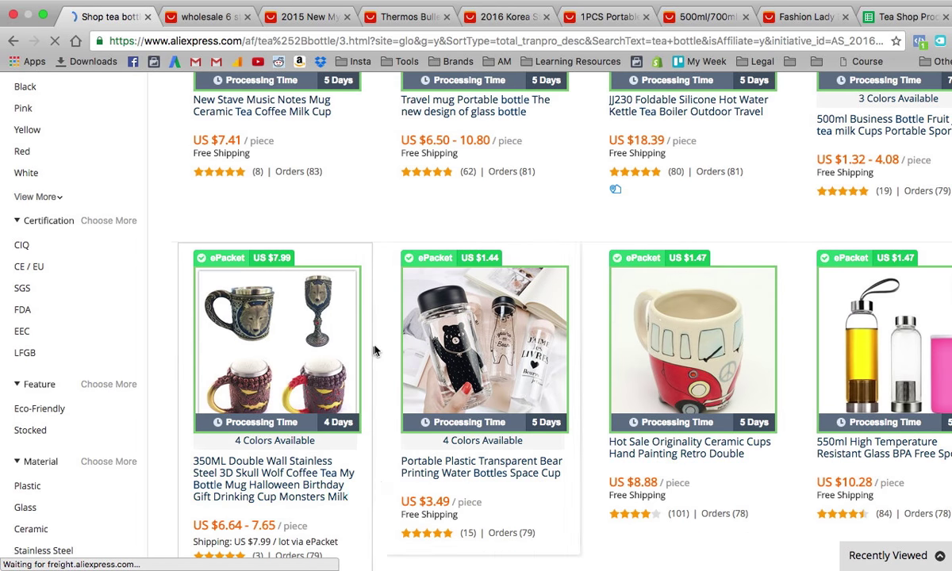
{"action": "scroll", "coordinate": [476, 356], "scroll_direction": "down", "scroll_amount": 5}
{"action": "scroll", "coordinate": [466, 349], "scroll_direction": "down", "scroll_amount": 5}
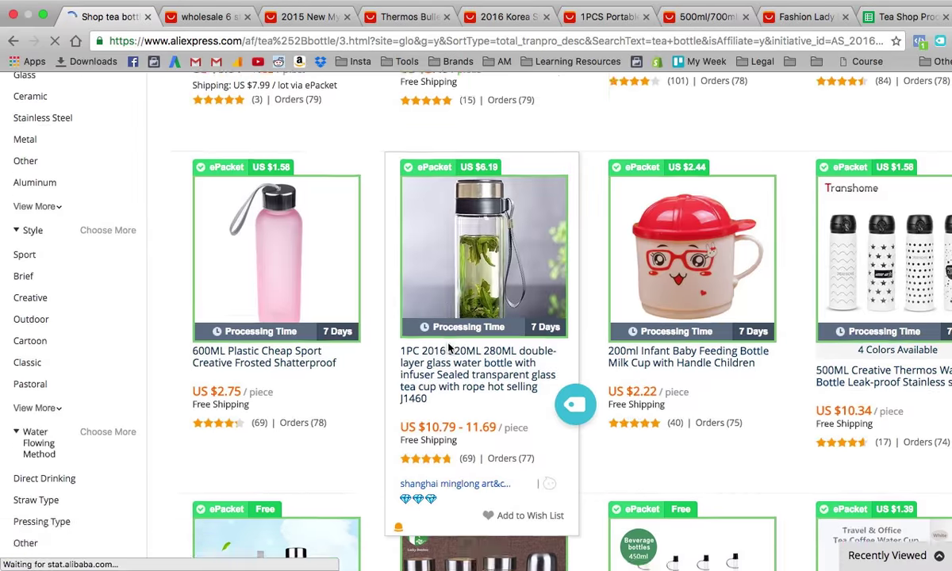
{"action": "scroll", "coordinate": [460, 348], "scroll_direction": "down", "scroll_amount": 1}
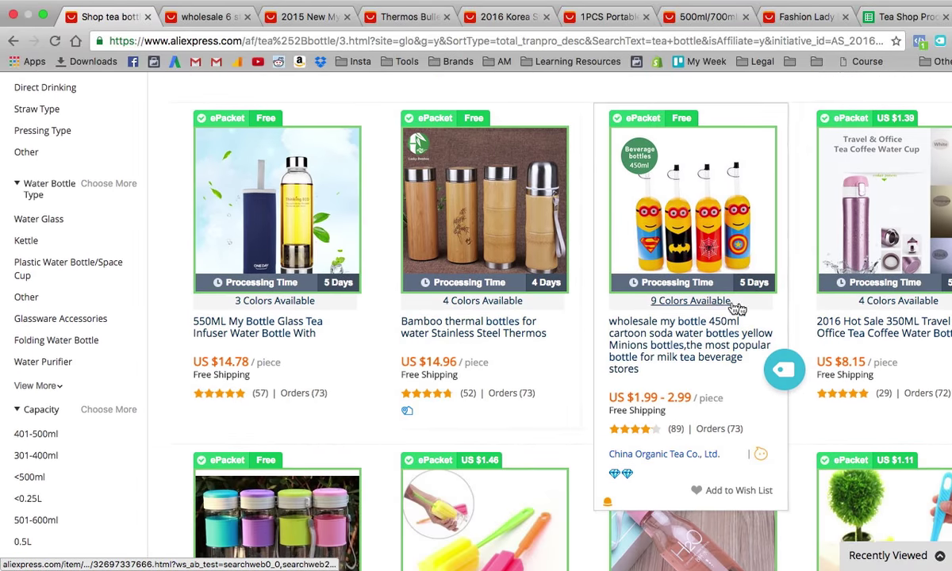
{"action": "scroll", "coordinate": [463, 325], "scroll_direction": "down", "scroll_amount": 3}
{"action": "scroll", "coordinate": [468, 325], "scroll_direction": "down", "scroll_amount": 4}
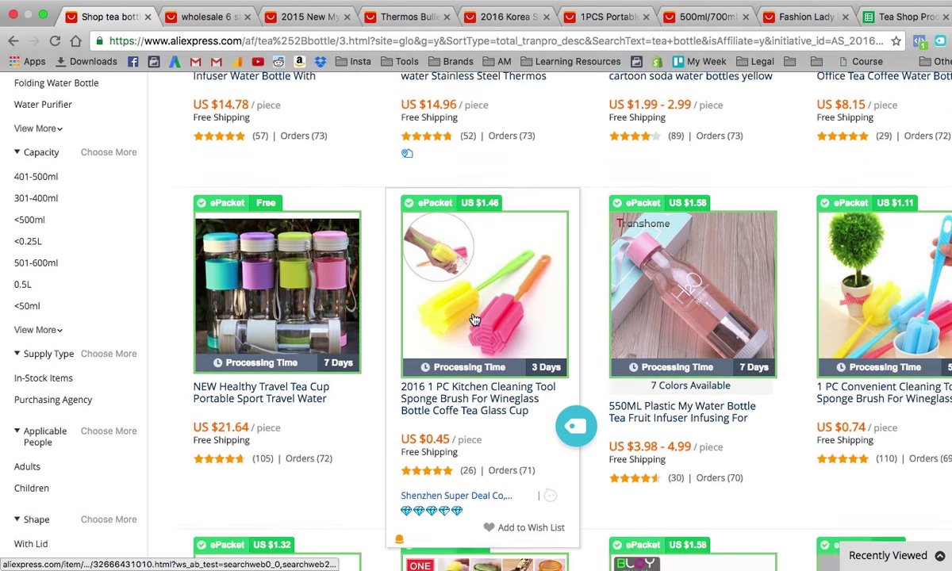
{"action": "scroll", "coordinate": [476, 317], "scroll_direction": "up", "scroll_amount": 2}
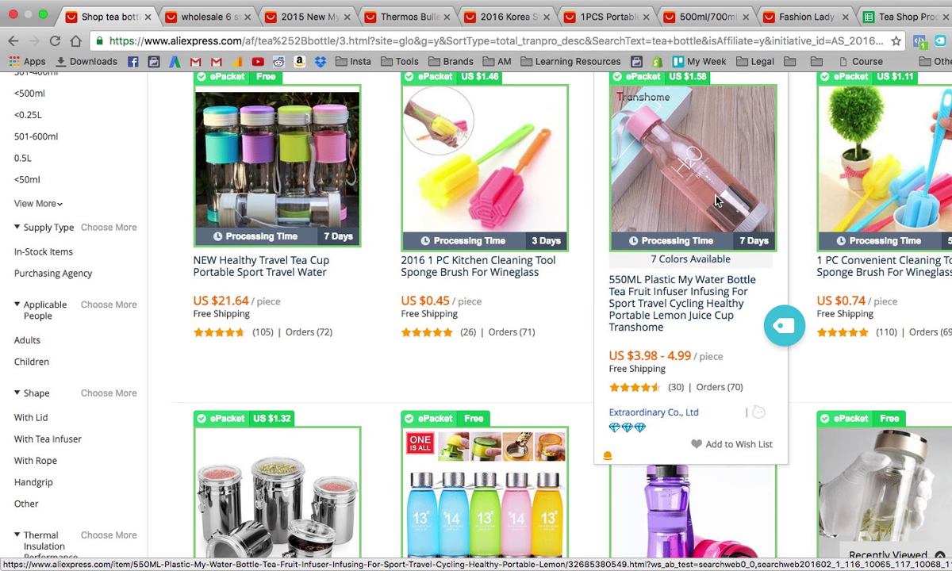
{"action": "left_click", "coordinate": [717, 201], "text": "super"}
Examine the remaining tea bottle listings on results page 3 for further product candidates.
{"action": "scroll", "coordinate": [547, 272], "scroll_direction": "down", "scroll_amount": 3}
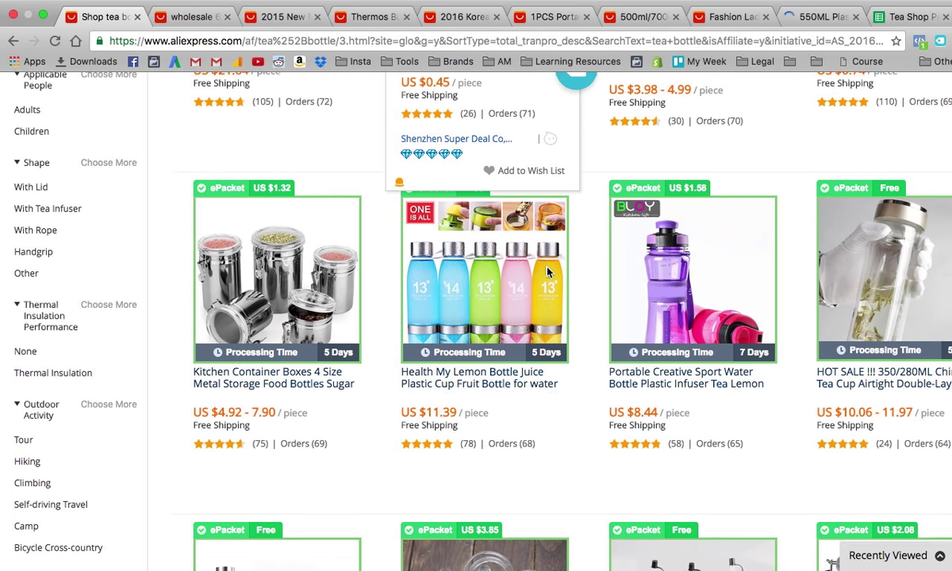
{"action": "scroll", "coordinate": [548, 272], "scroll_direction": "down", "scroll_amount": 4}
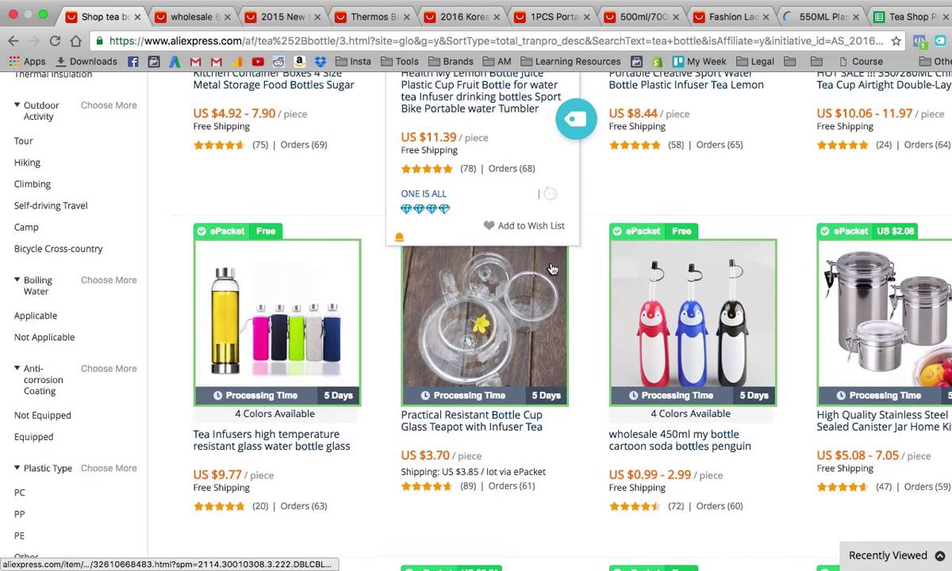
{"action": "scroll", "coordinate": [553, 269], "scroll_direction": "down", "scroll_amount": 6}
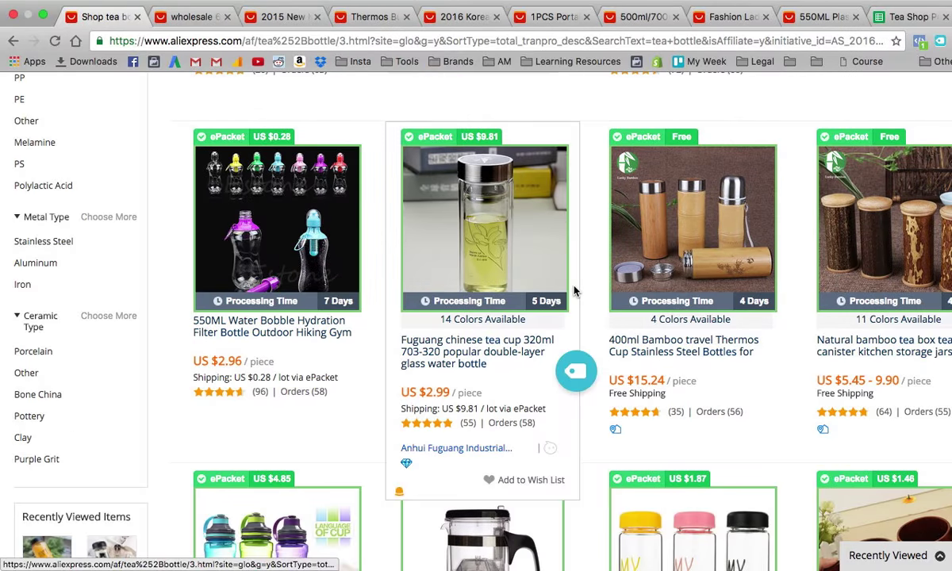
{"action": "scroll", "coordinate": [574, 291], "scroll_direction": "down", "scroll_amount": 9}
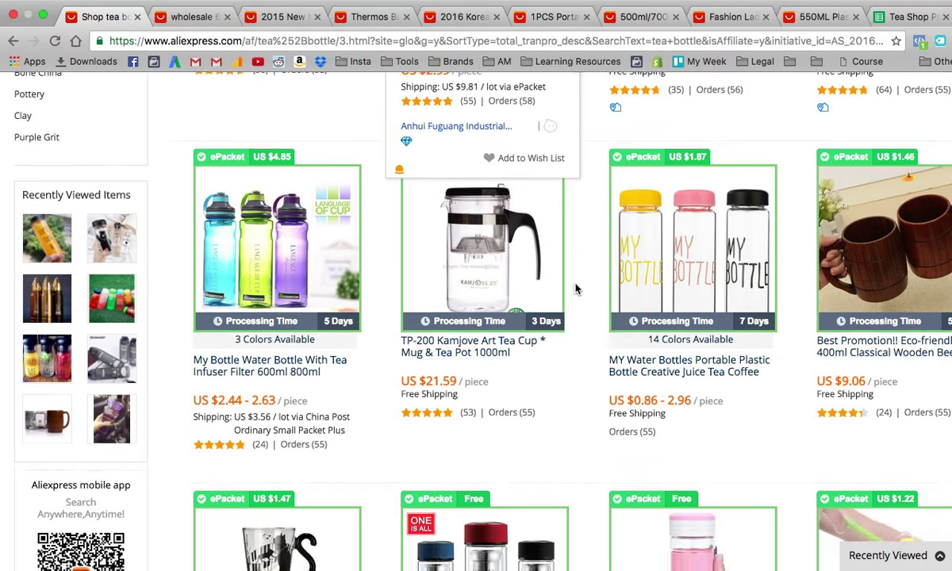
{"action": "scroll", "coordinate": [576, 290], "scroll_direction": "down", "scroll_amount": 2}
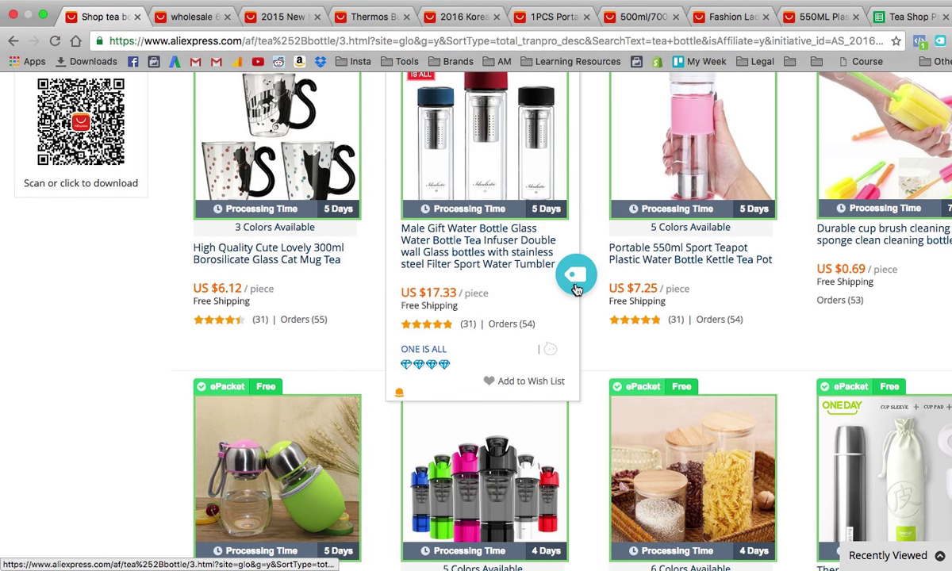
{"action": "scroll", "coordinate": [576, 289], "scroll_direction": "down", "scroll_amount": 5}
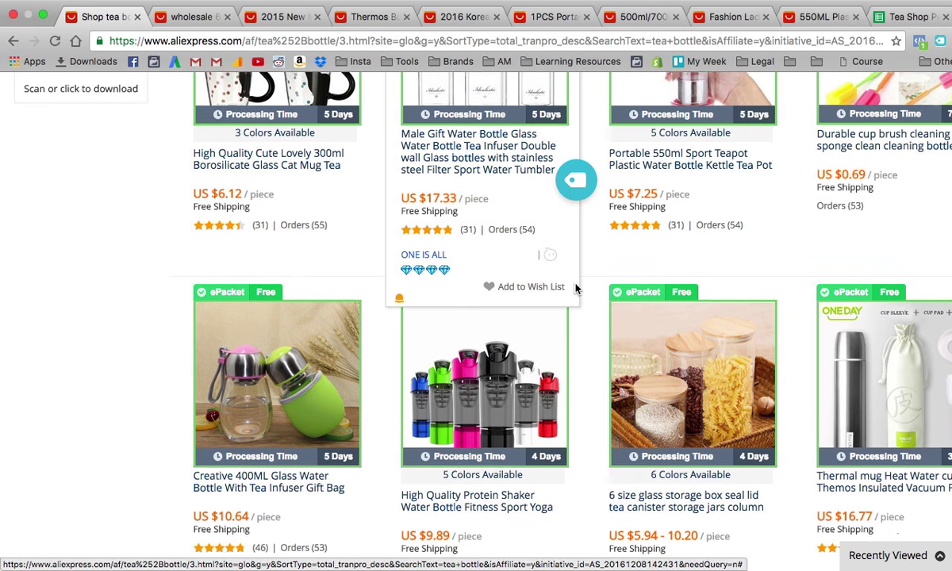
{"action": "scroll", "coordinate": [576, 289], "scroll_direction": "down", "scroll_amount": 3}
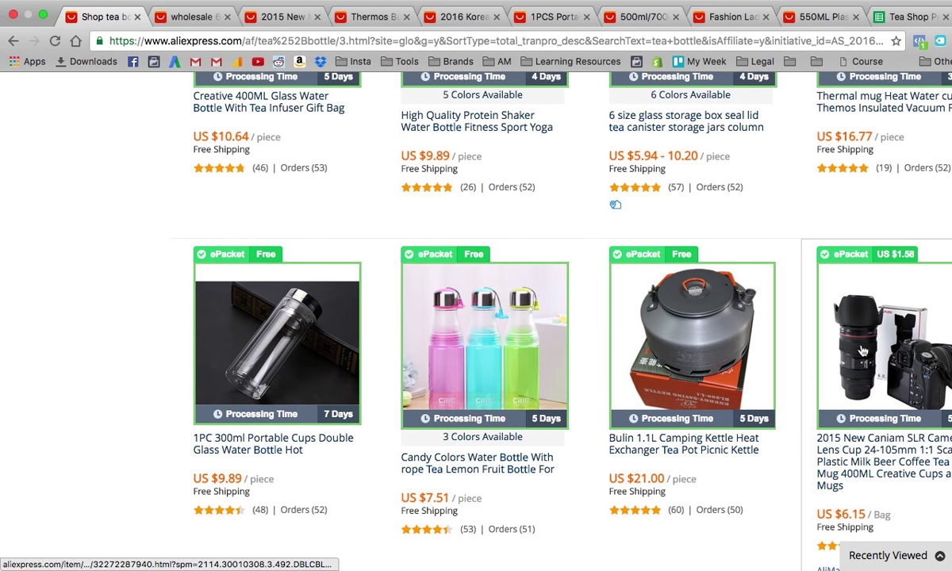
{"action": "scroll", "coordinate": [863, 351], "scroll_direction": "down", "scroll_amount": 2}
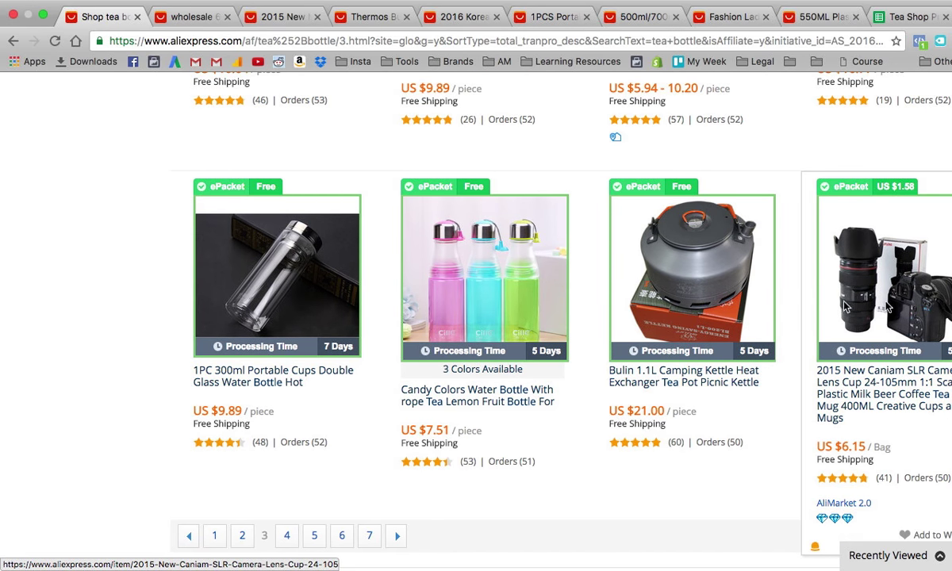
{"action": "scroll", "coordinate": [361, 309], "scroll_direction": "down", "scroll_amount": 2}
{"action": "scroll", "coordinate": [361, 309], "scroll_direction": "down", "scroll_amount": 5}
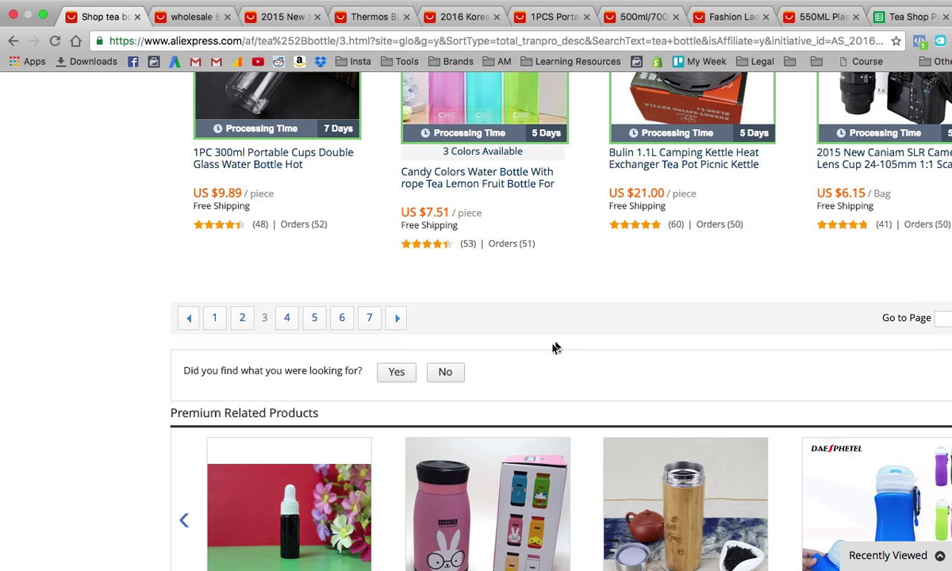
Examine the product photos on the wholesale 6 style Frosted Water bottles listing.
{"action": "left_click", "coordinate": [177, 25]}
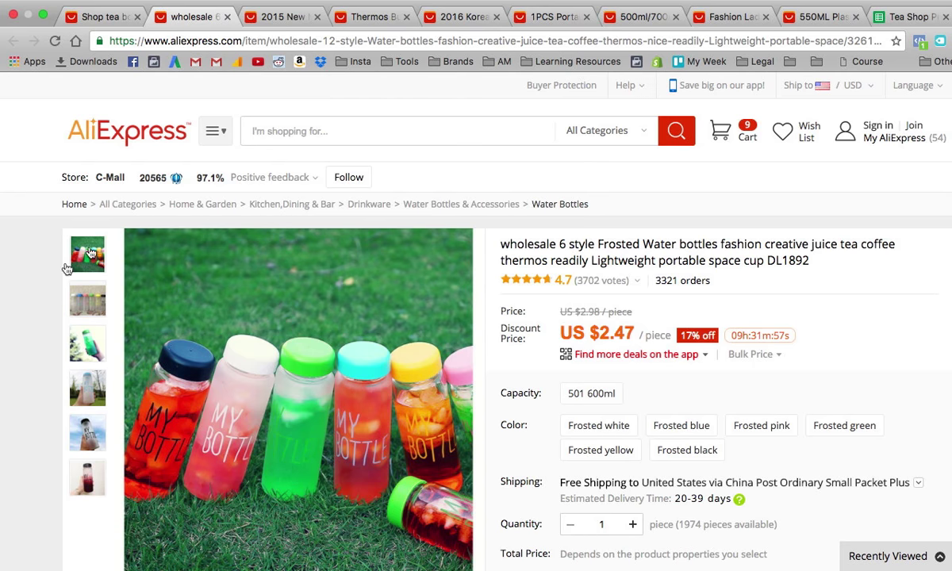
{"action": "mouse_move", "coordinate": [89, 302]}
{"action": "mouse_move", "coordinate": [83, 342]}
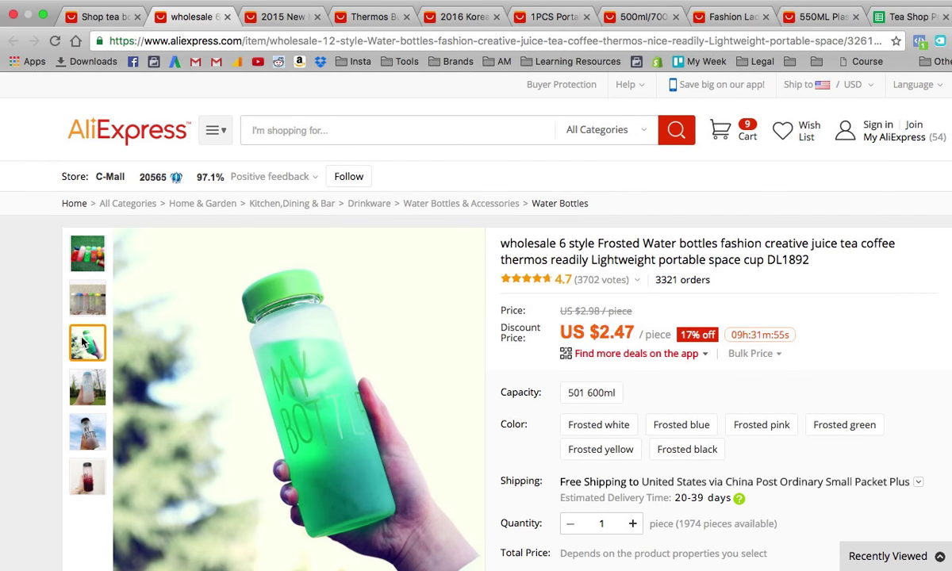
{"action": "mouse_move", "coordinate": [88, 444]}
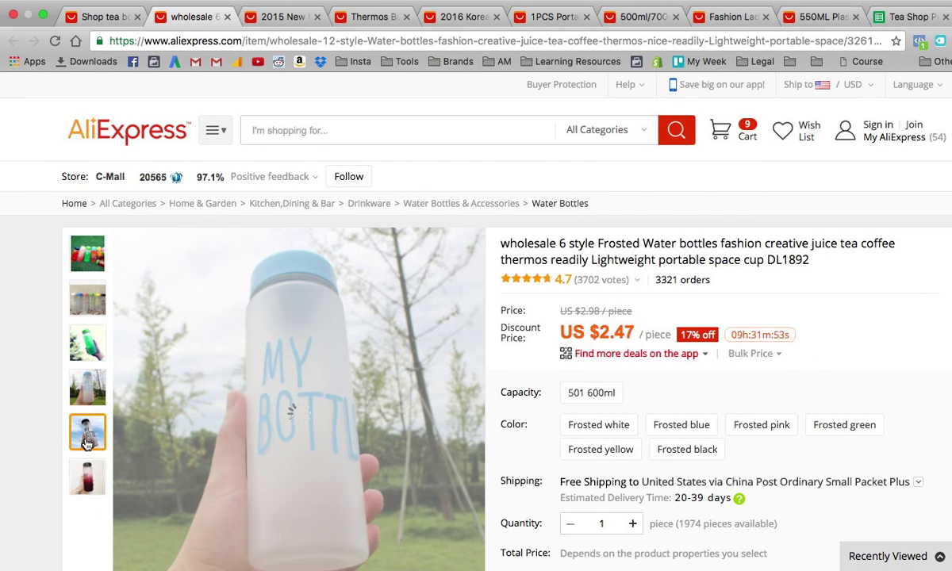
{"action": "mouse_move", "coordinate": [93, 478]}
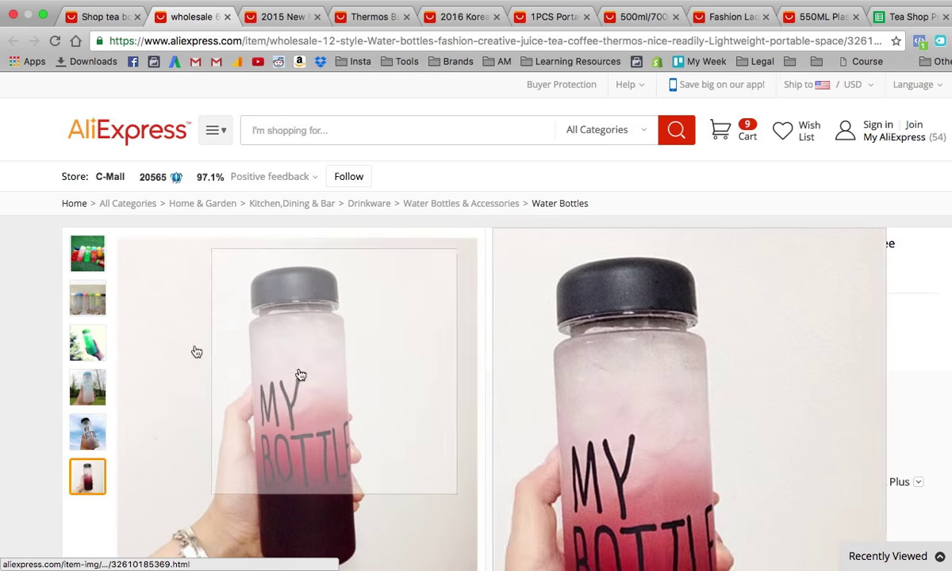
{"action": "mouse_move", "coordinate": [90, 247]}
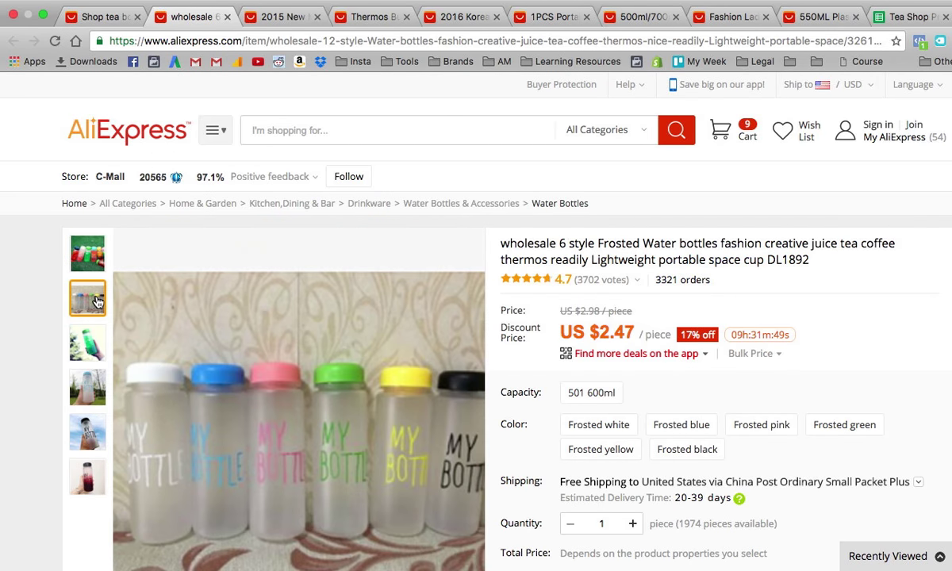
Copy the frosted bottle listing's link and enter the product name Frosted "my bottle" bottle in cell A14 of the Tea Shop Products sheet.
{"action": "left_click", "coordinate": [206, 46]}
{"action": "key", "text": "super+c"}
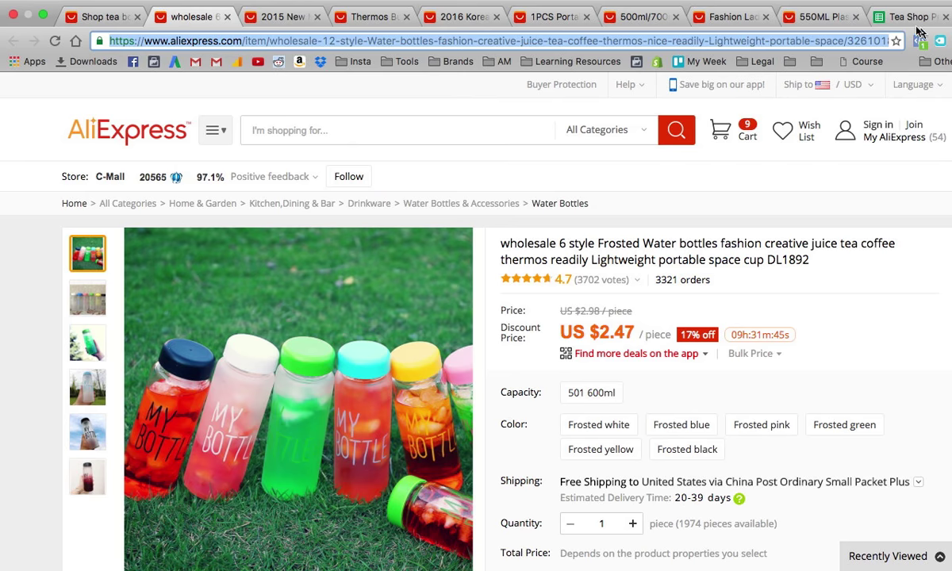
{"action": "left_click", "coordinate": [893, 16]}
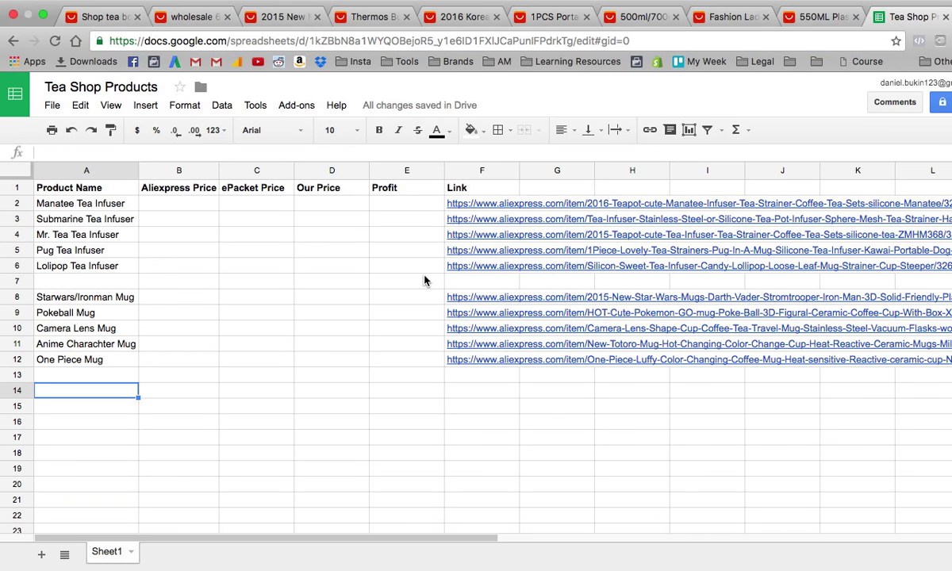
{"action": "type", "text": "Frosted"}
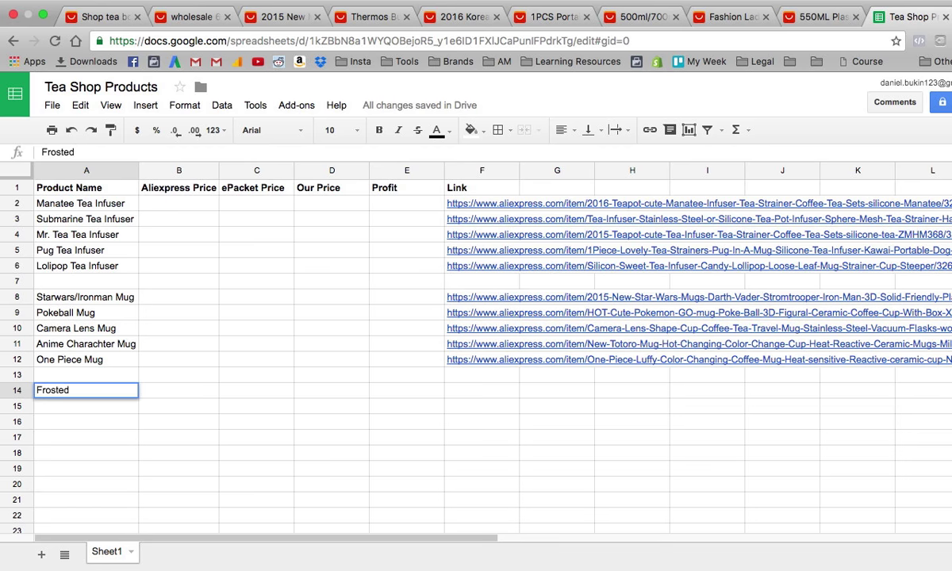
{"action": "left_click", "coordinate": [187, 17]}
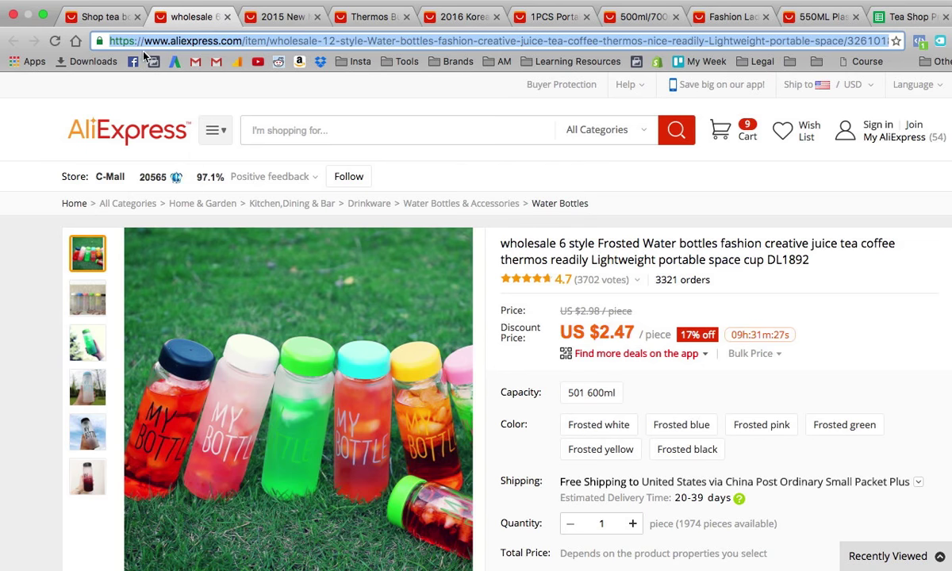
{"action": "left_click", "coordinate": [908, 22]}
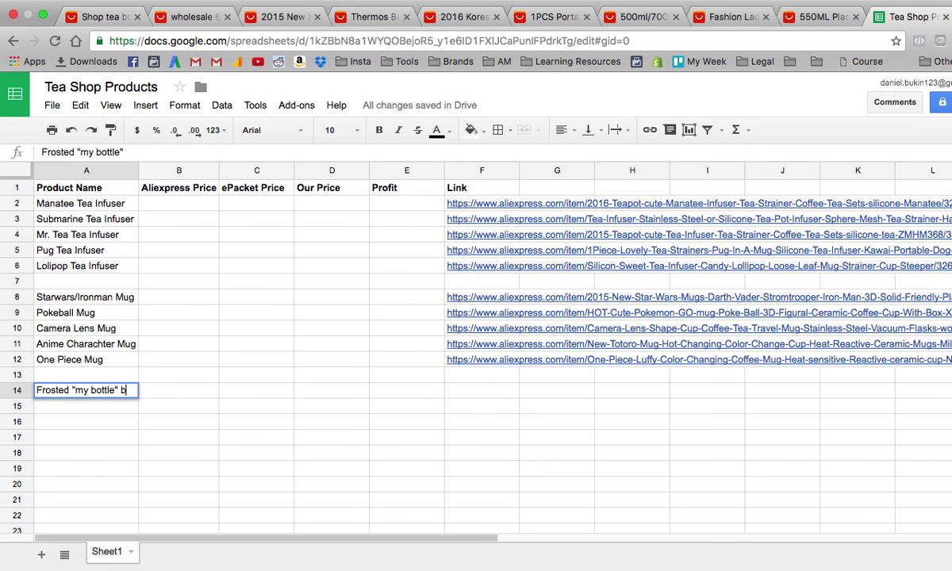
{"action": "type", "text": "tlw"}
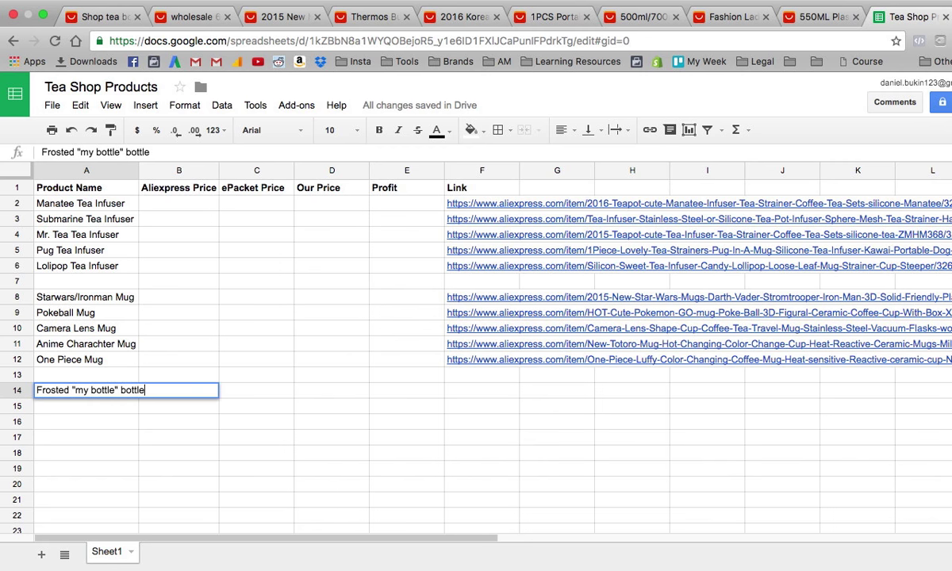
{"action": "key", "text": "Tab"}
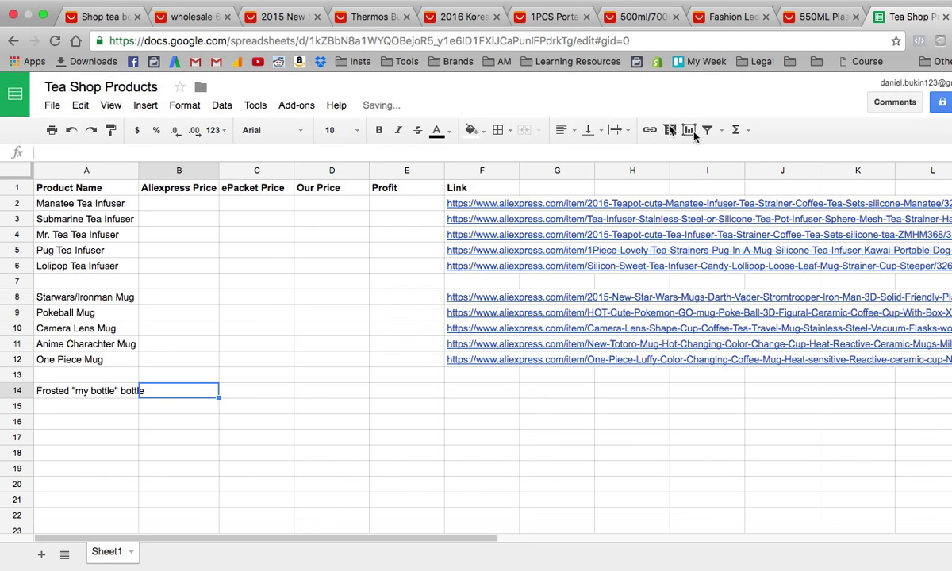
Fit column A to its longest product name, paste the frosted bottle's link into F14 and close its listing.
{"action": "double_click", "coordinate": [138, 170]}
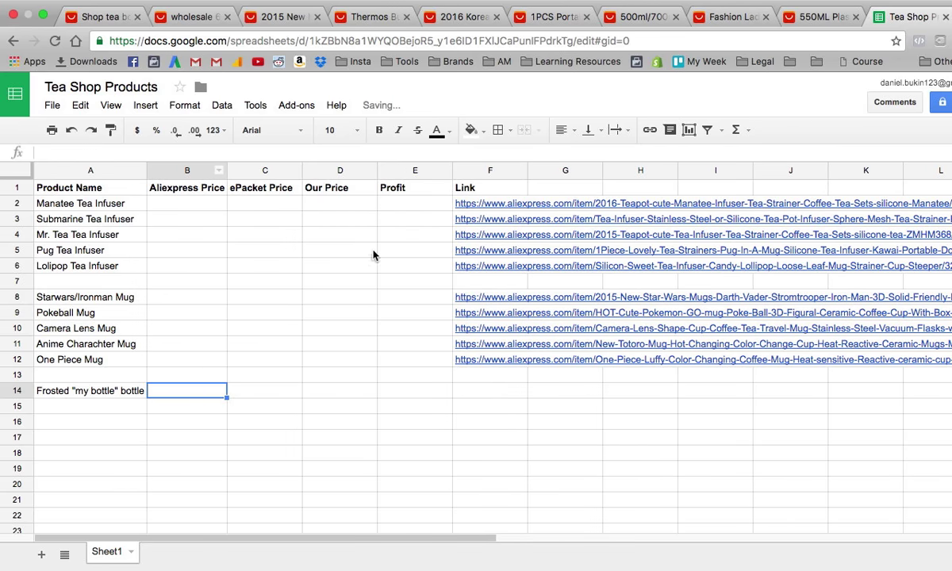
{"action": "left_click", "coordinate": [475, 389]}
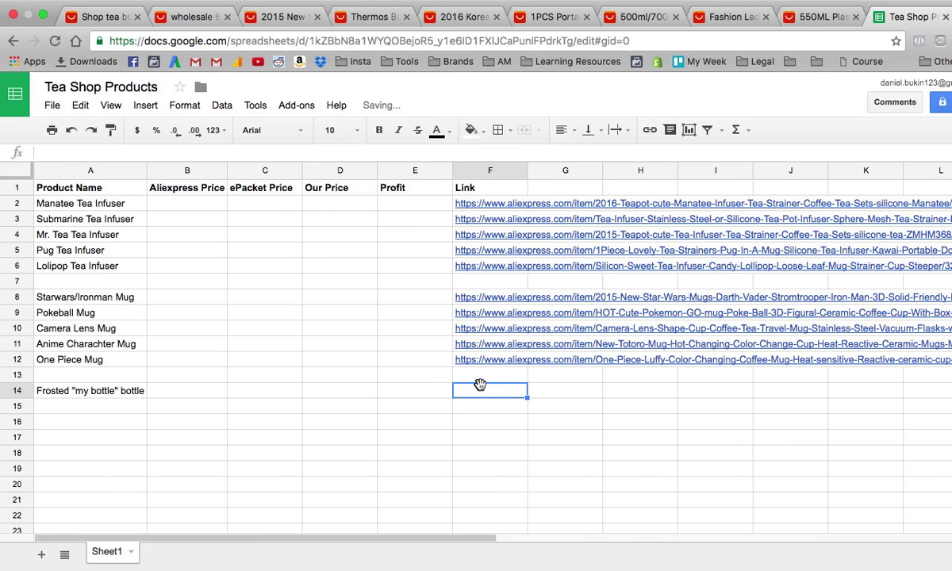
{"action": "key", "text": "super+v"}
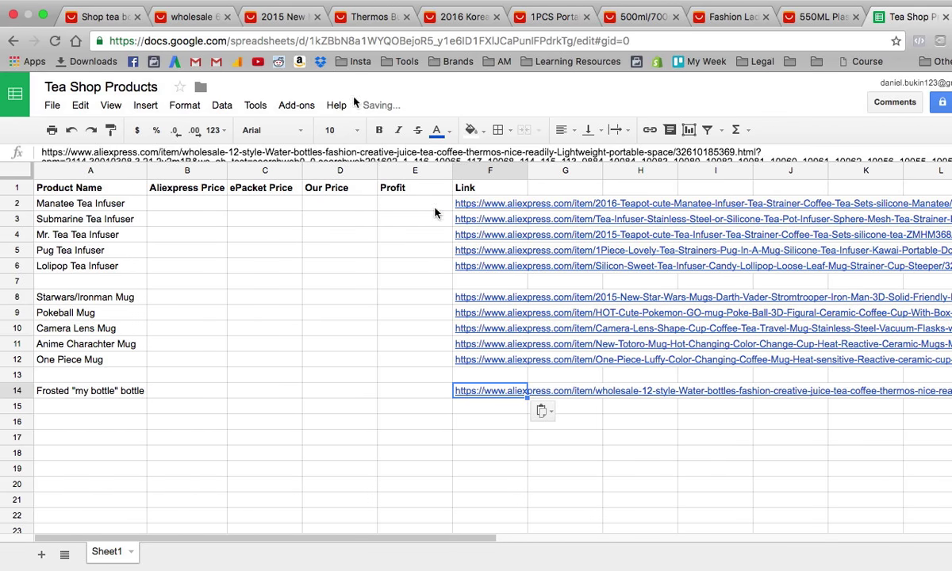
{"action": "left_click", "coordinate": [193, 17]}
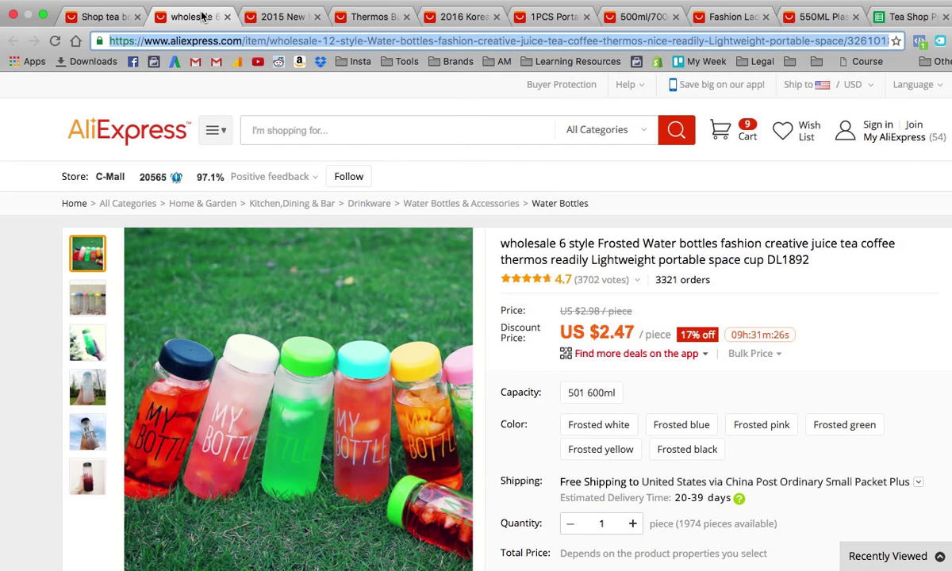
{"action": "key", "text": "super+w"}
Copy the link of the 2015 New My Creative Bottle listing and enter "Don't Touch Me" bottle as the product name in A15.
{"action": "left_click", "coordinate": [275, 44]}
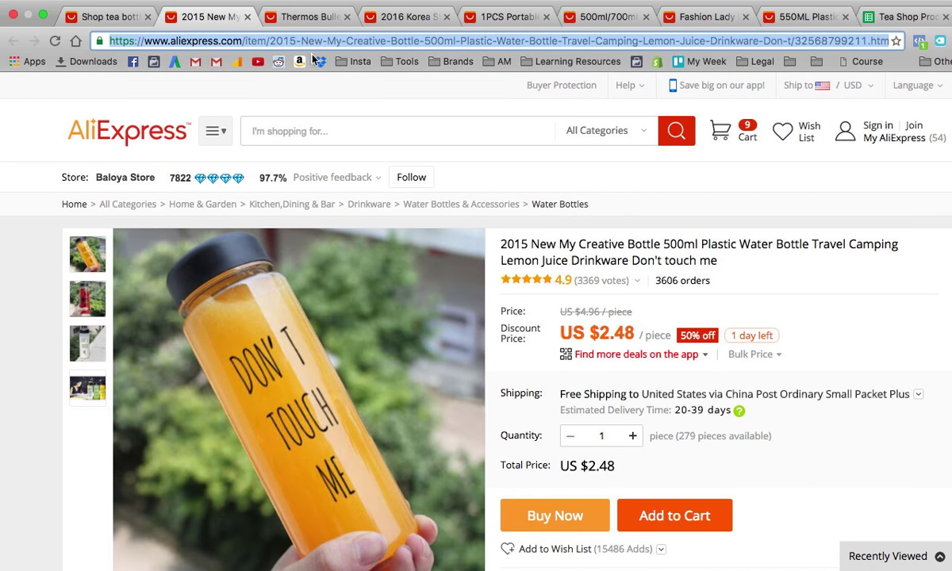
{"action": "left_click", "coordinate": [896, 17]}
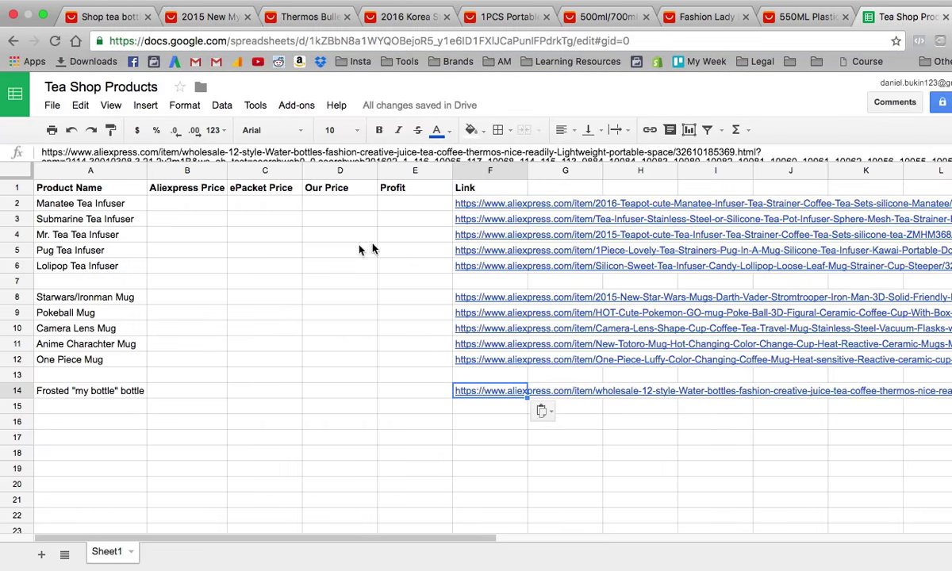
{"action": "left_click", "coordinate": [111, 393]}
{"action": "left_click", "coordinate": [115, 408]}
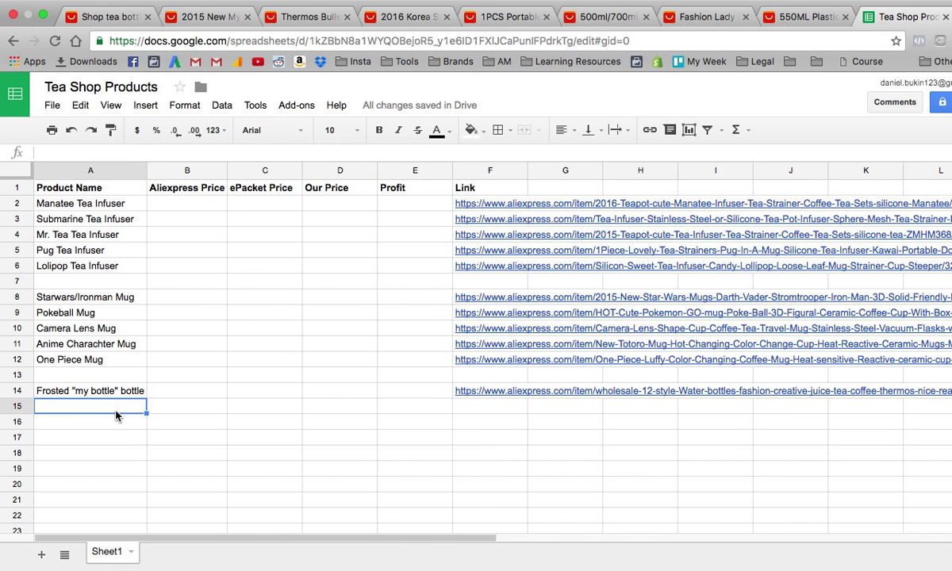
{"action": "type", "text": "\"Do"}
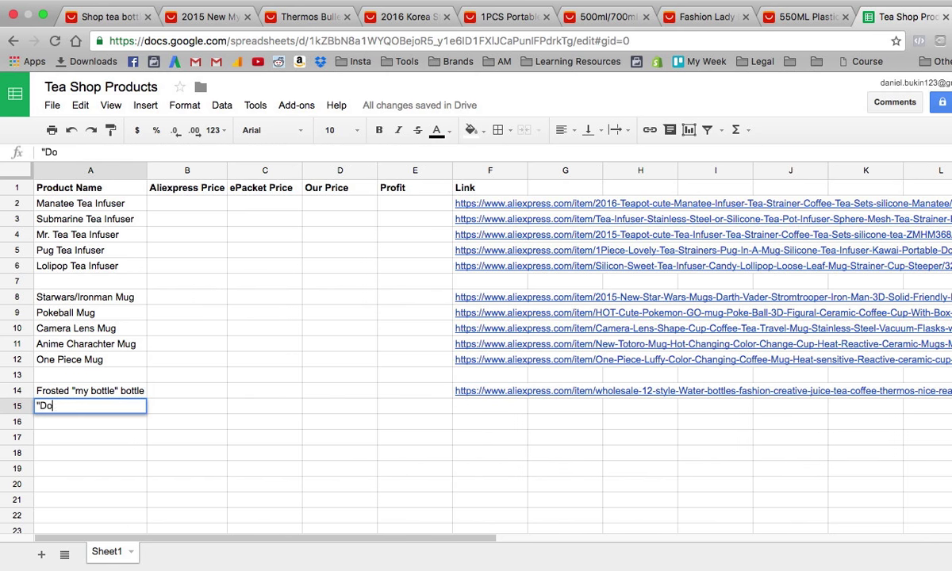
{"action": "type", "text": "n't Touch "}
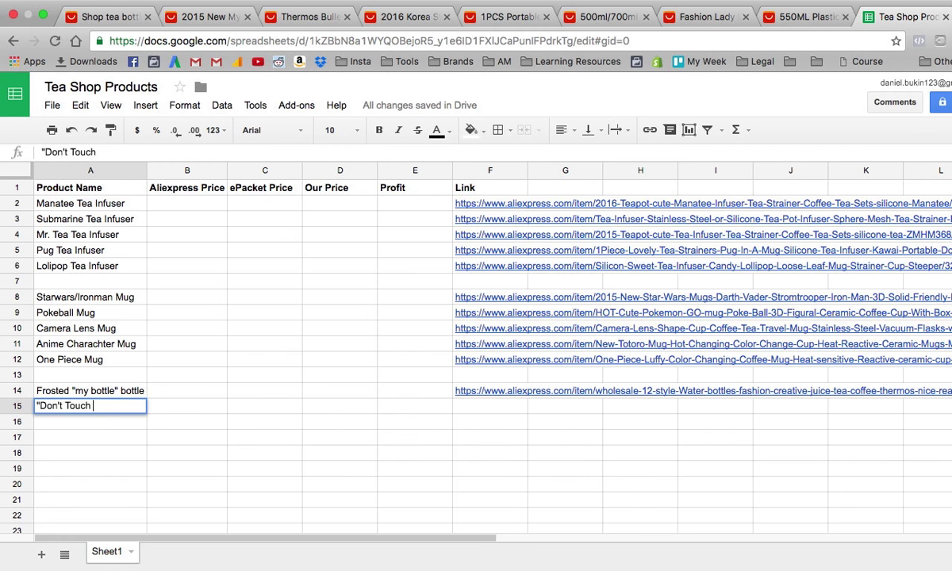
{"action": "type", "text": "ME"}
Paste the "Don't Touch Me" bottle's link into F15 and close its listing.
{"action": "key", "text": "Tab"}
{"action": "key", "text": "Tab"}
{"action": "key", "text": "Tab"}
{"action": "key", "text": "Tab"}
{"action": "key", "text": "Tab"}
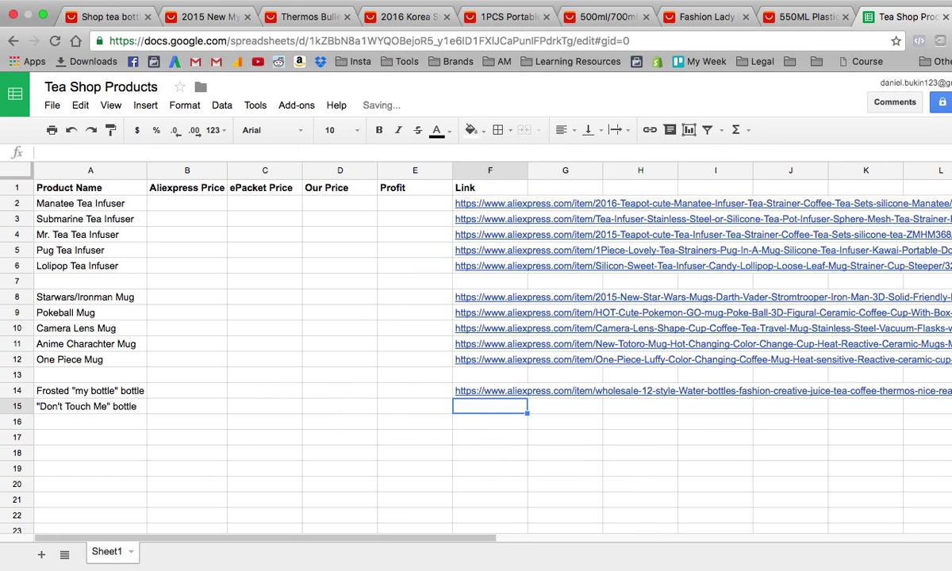
{"action": "key", "text": "super+v"}
{"action": "key", "text": "Return"}
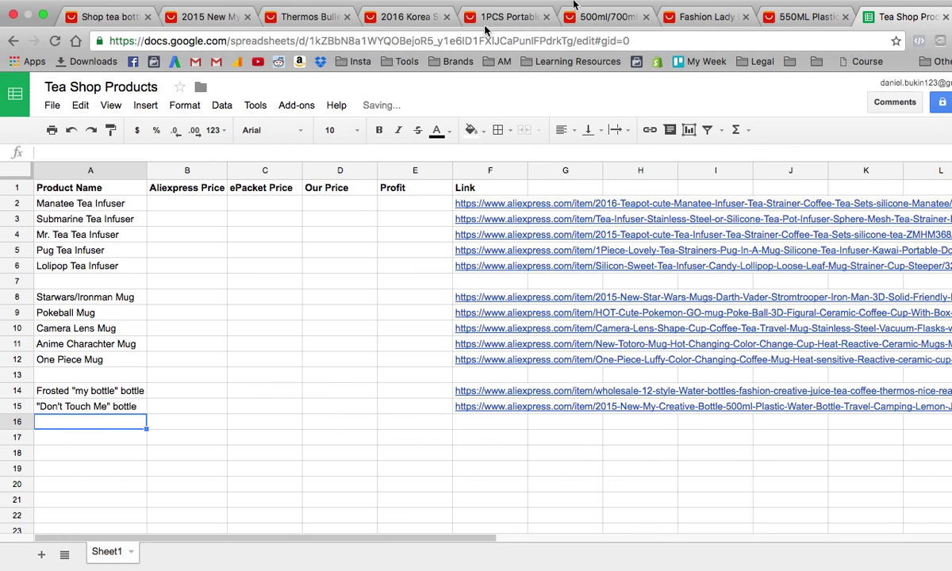
{"action": "left_click", "coordinate": [211, 34]}
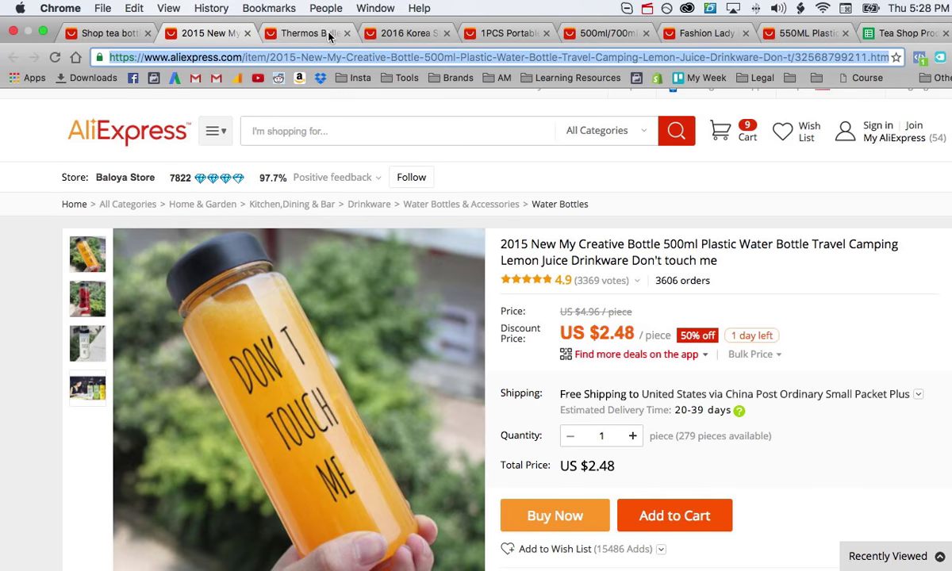
{"action": "key", "text": "super+w"}
Select the Thermos Bullet listing's web address and examine the flask's product photos.
{"action": "left_click", "coordinate": [258, 57]}
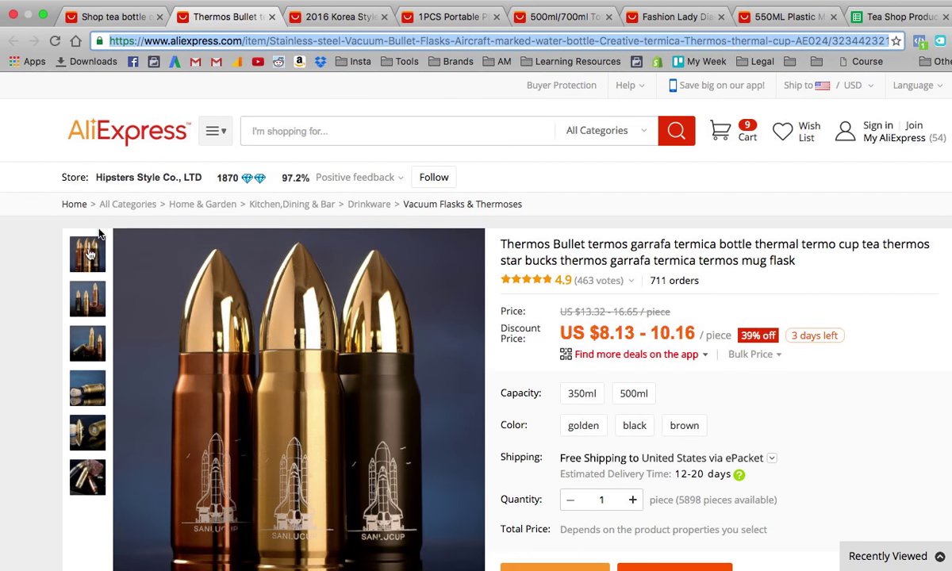
{"action": "mouse_move", "coordinate": [75, 313]}
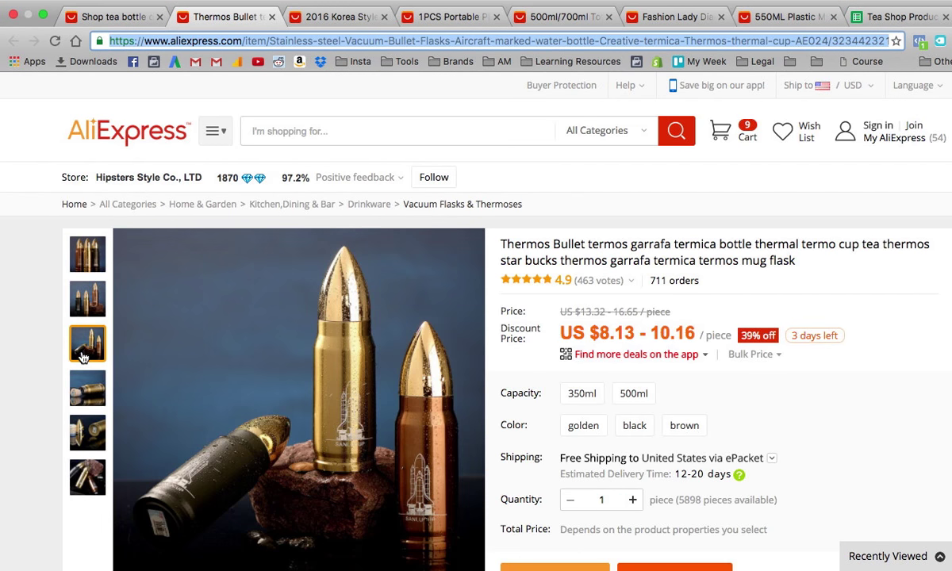
{"action": "mouse_move", "coordinate": [85, 391]}
{"action": "mouse_move", "coordinate": [87, 421]}
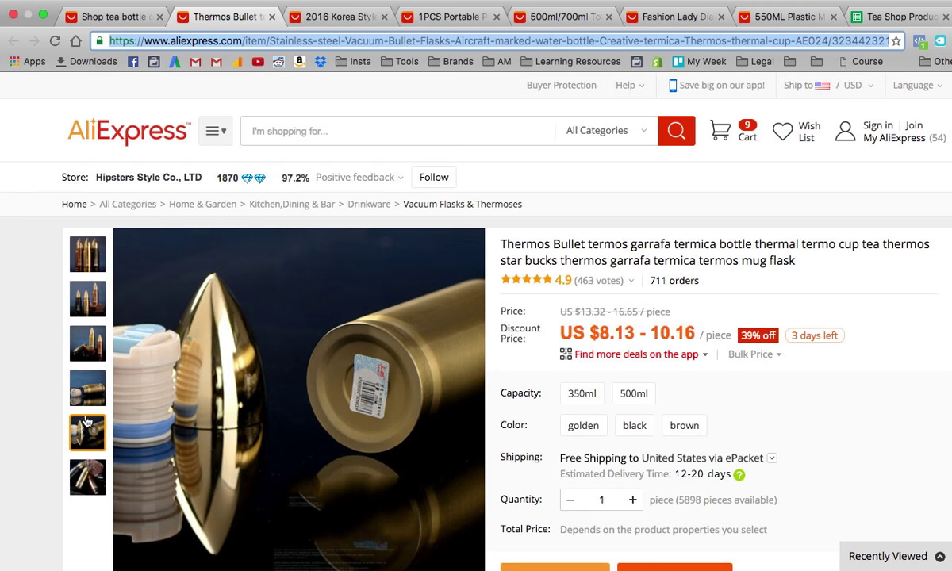
{"action": "mouse_move", "coordinate": [88, 487]}
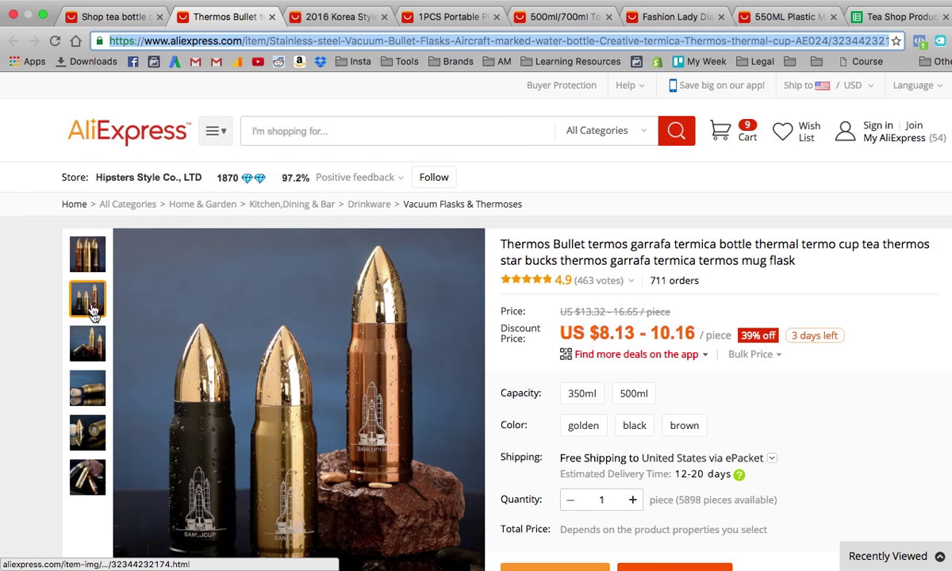
{"action": "mouse_move", "coordinate": [82, 252]}
{"action": "mouse_move", "coordinate": [259, 361]}
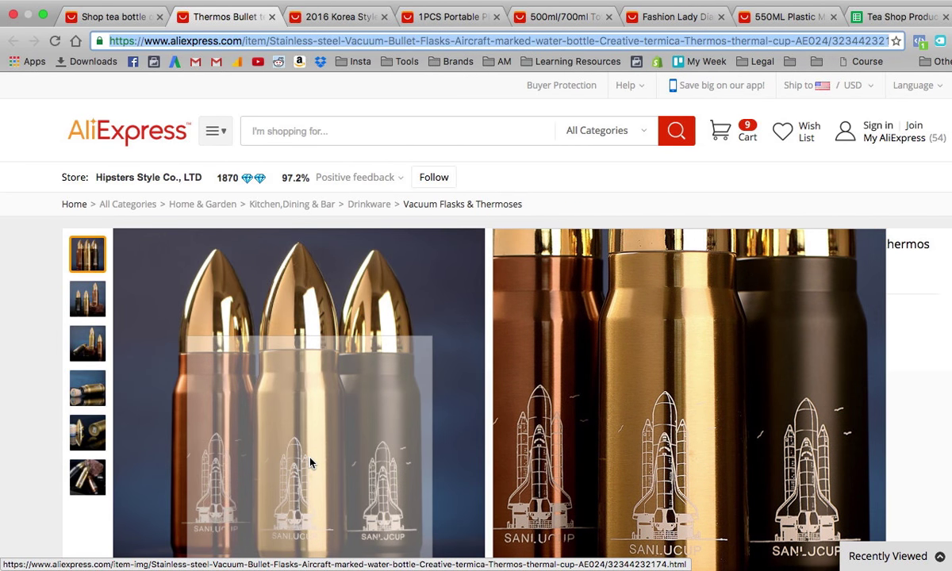
Examine the product details and large description images of the Thermos Bullet flask.
{"action": "scroll", "coordinate": [309, 458], "scroll_direction": "down", "scroll_amount": 1}
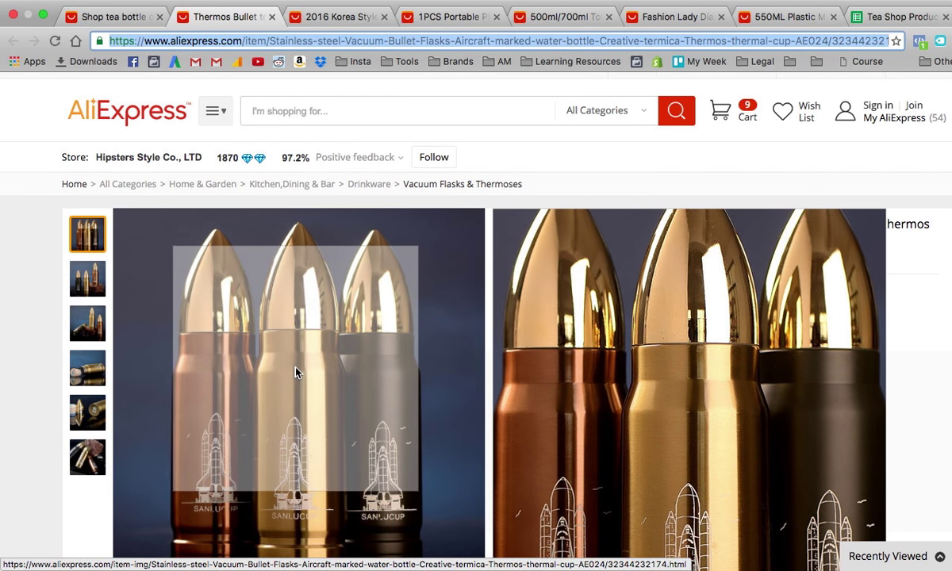
{"action": "scroll", "coordinate": [262, 397], "scroll_direction": "down", "scroll_amount": 5}
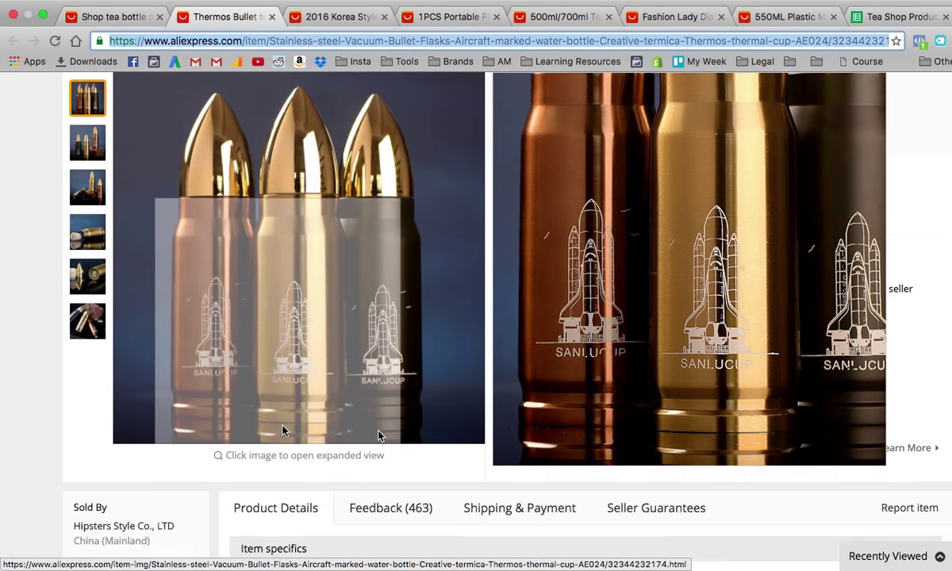
{"action": "scroll", "coordinate": [575, 425], "scroll_direction": "down", "scroll_amount": 15}
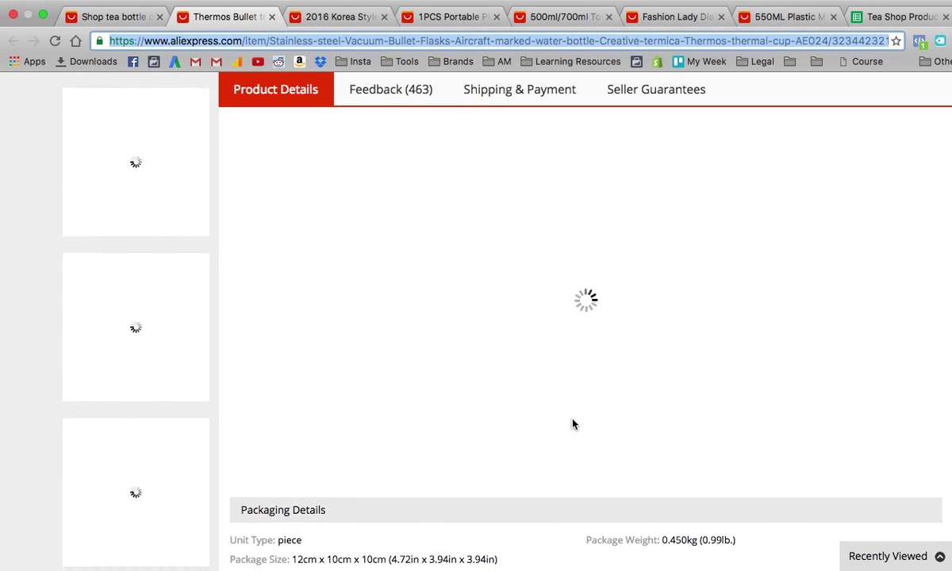
{"action": "scroll", "coordinate": [571, 425], "scroll_direction": "down", "scroll_amount": 6}
{"action": "scroll", "coordinate": [569, 427], "scroll_direction": "up", "scroll_amount": 5}
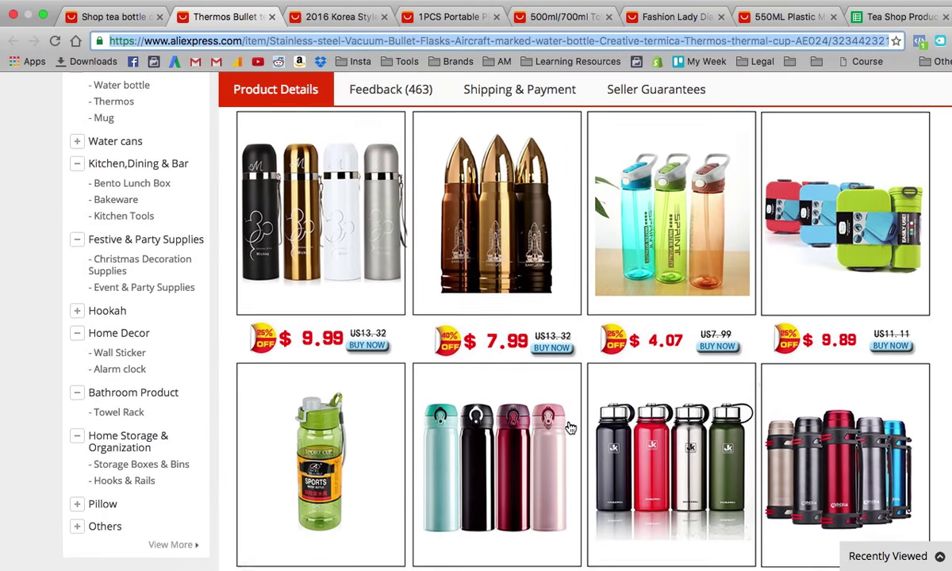
{"action": "scroll", "coordinate": [569, 428], "scroll_direction": "down", "scroll_amount": 1}
{"action": "scroll", "coordinate": [569, 428], "scroll_direction": "down", "scroll_amount": 12}
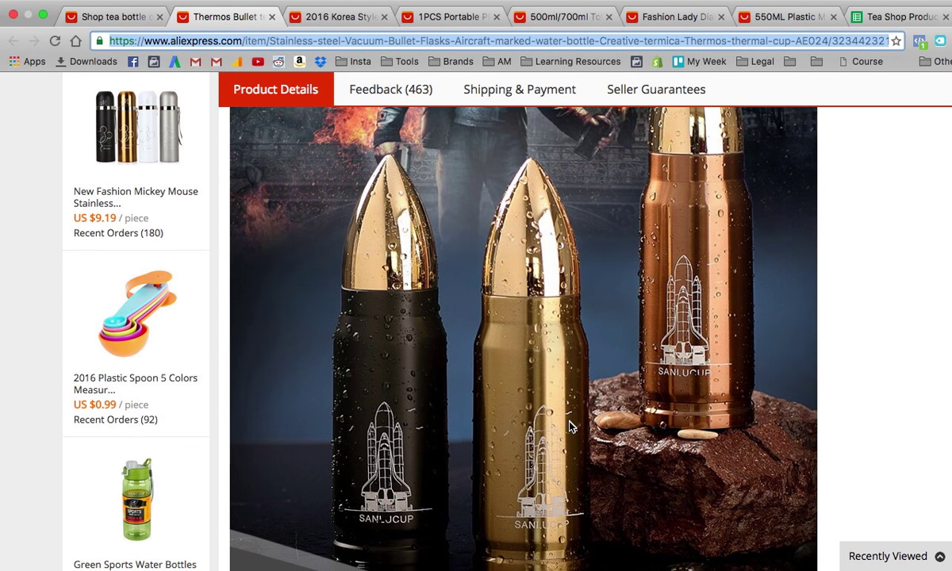
{"action": "scroll", "coordinate": [569, 427], "scroll_direction": "up", "scroll_amount": 7}
{"action": "scroll", "coordinate": [576, 412], "scroll_direction": "down", "scroll_amount": 20}
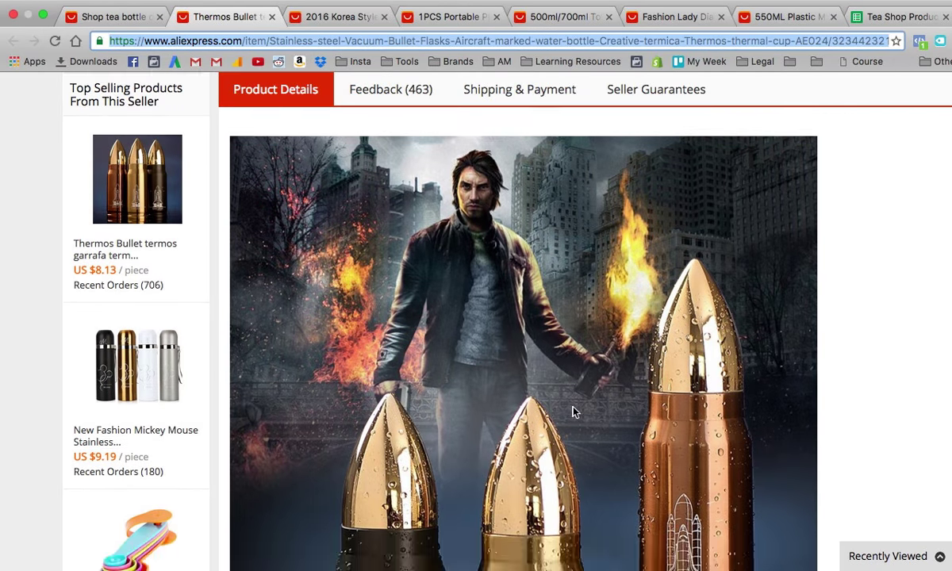
Look through the remaining description photos of the Thermos Bullet flask and close its listing.
{"action": "scroll", "coordinate": [572, 411], "scroll_direction": "down", "scroll_amount": 10}
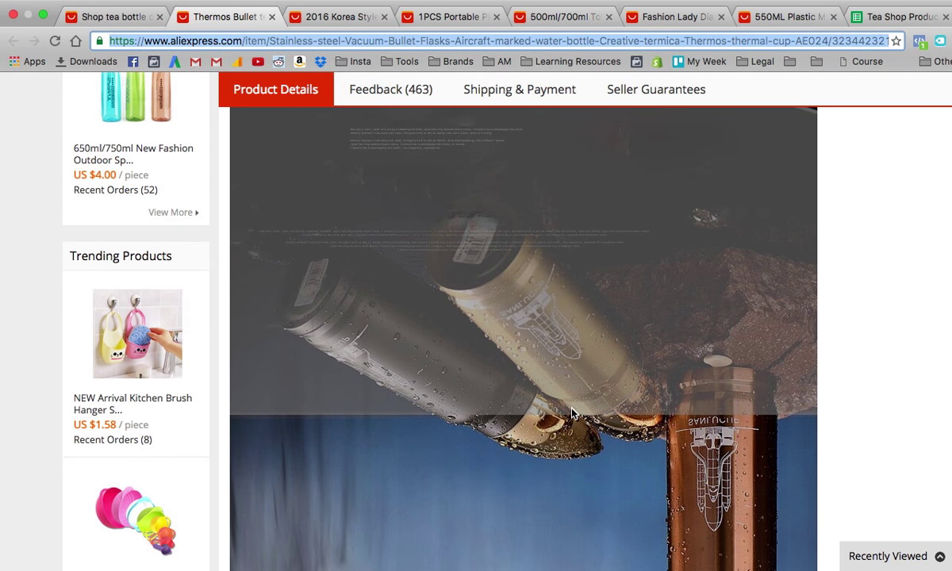
{"action": "scroll", "coordinate": [573, 403], "scroll_direction": "down", "scroll_amount": 20}
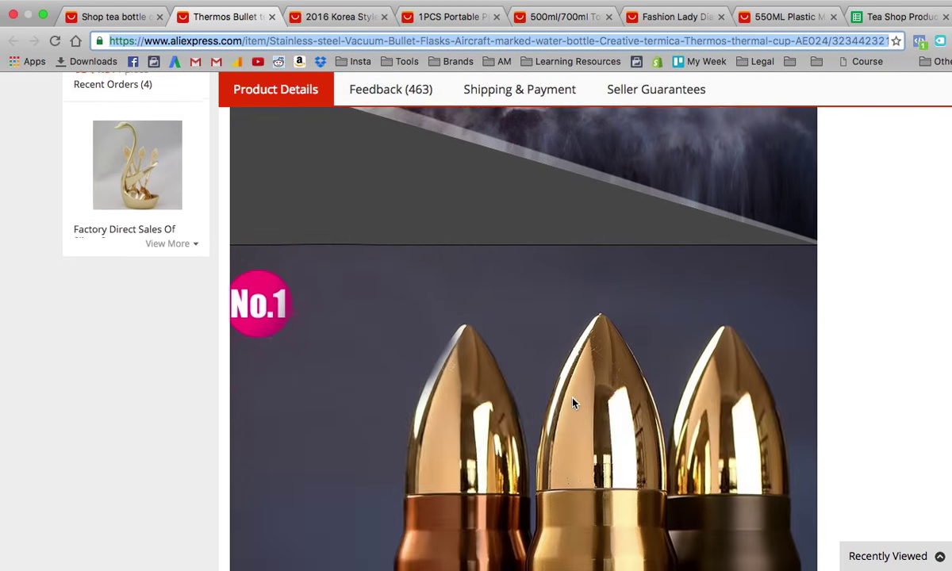
{"action": "scroll", "coordinate": [572, 401], "scroll_direction": "down", "scroll_amount": 20}
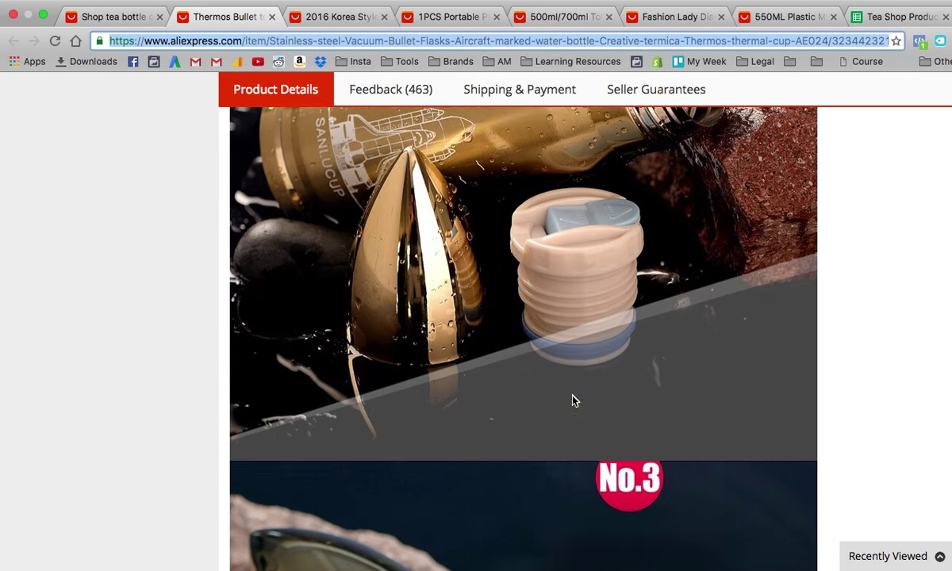
{"action": "scroll", "coordinate": [572, 400], "scroll_direction": "down", "scroll_amount": 20}
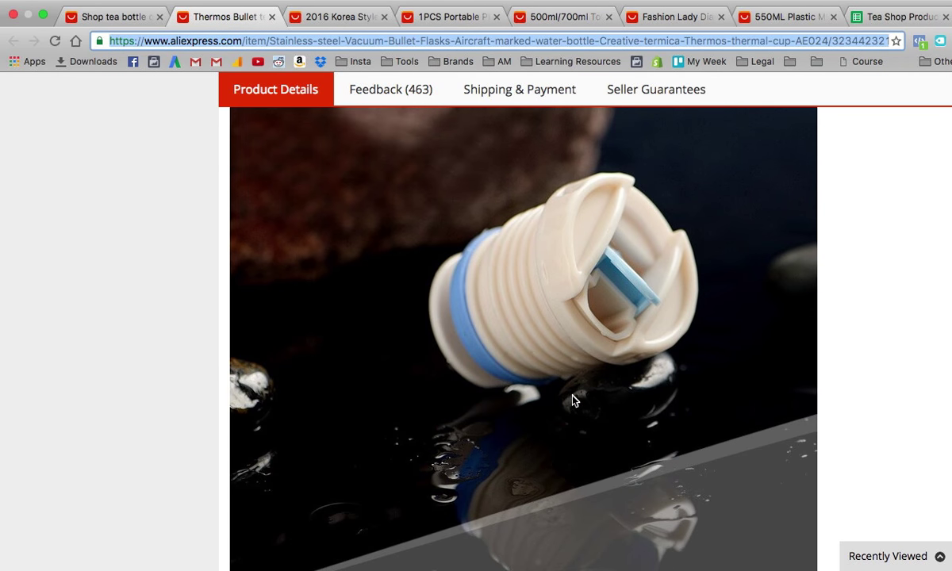
{"action": "scroll", "coordinate": [576, 398], "scroll_direction": "down", "scroll_amount": 20}
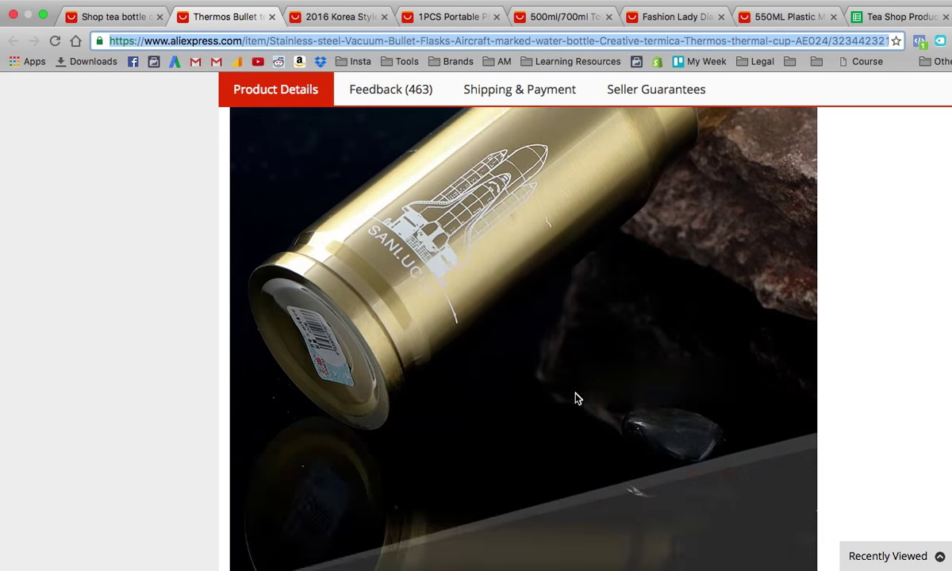
{"action": "scroll", "coordinate": [576, 399], "scroll_direction": "down", "scroll_amount": 5}
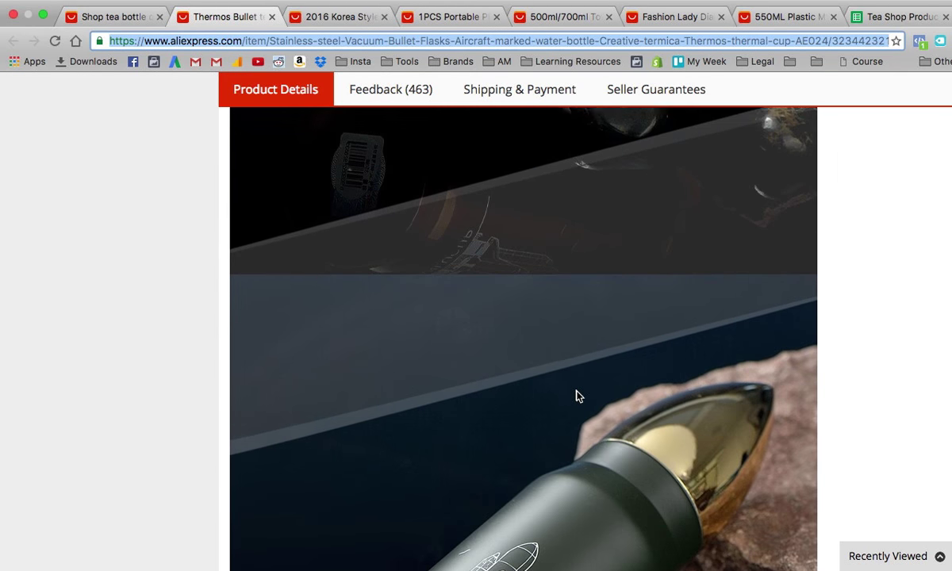
{"action": "key", "text": "super+w"}
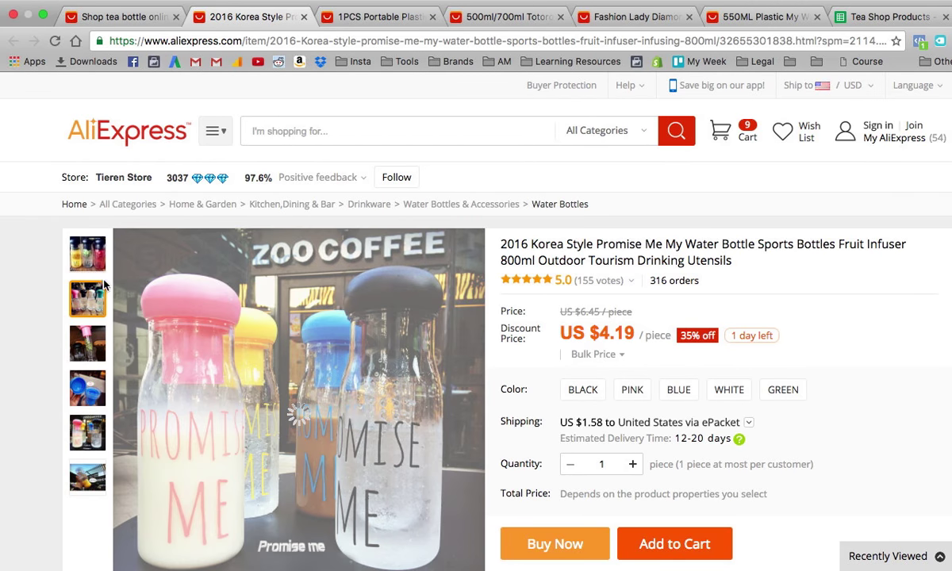
Copy the link of the 2016 Korea Style Promise Me listing and enter "Promise Me" Bottle as the product name in A16.
{"action": "mouse_move", "coordinate": [108, 260]}
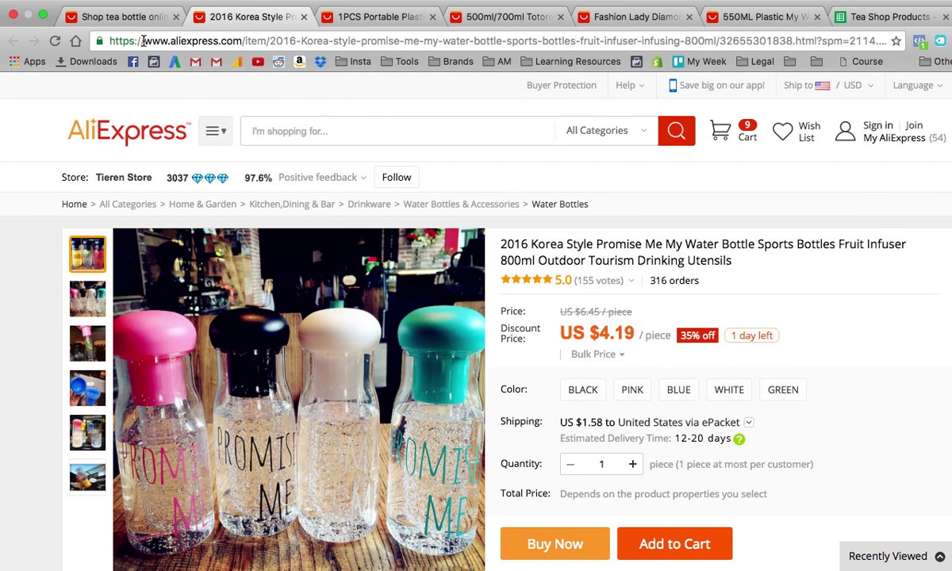
{"action": "left_click", "coordinate": [143, 41]}
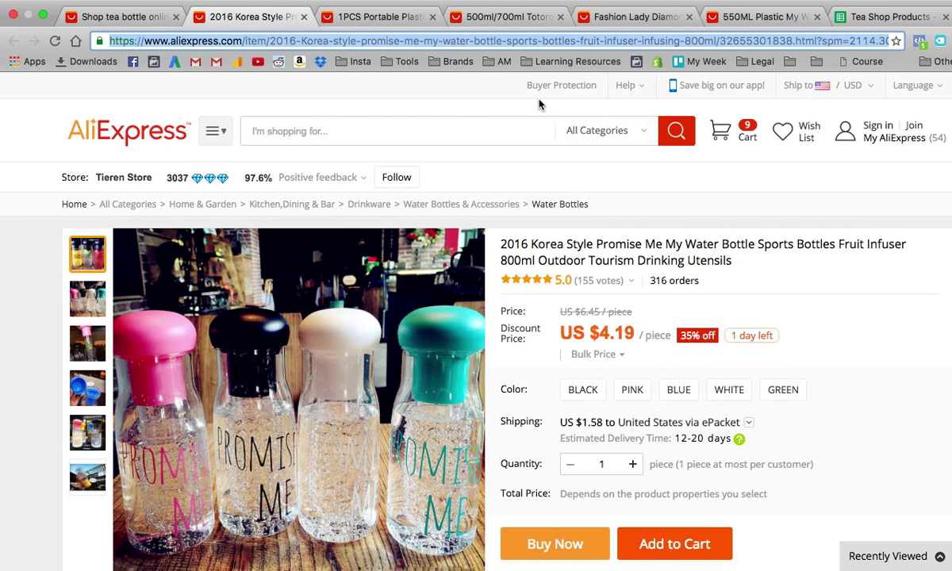
{"action": "left_click", "coordinate": [880, 17]}
{"action": "type", "text": "\"Promise Me\" Bot"}
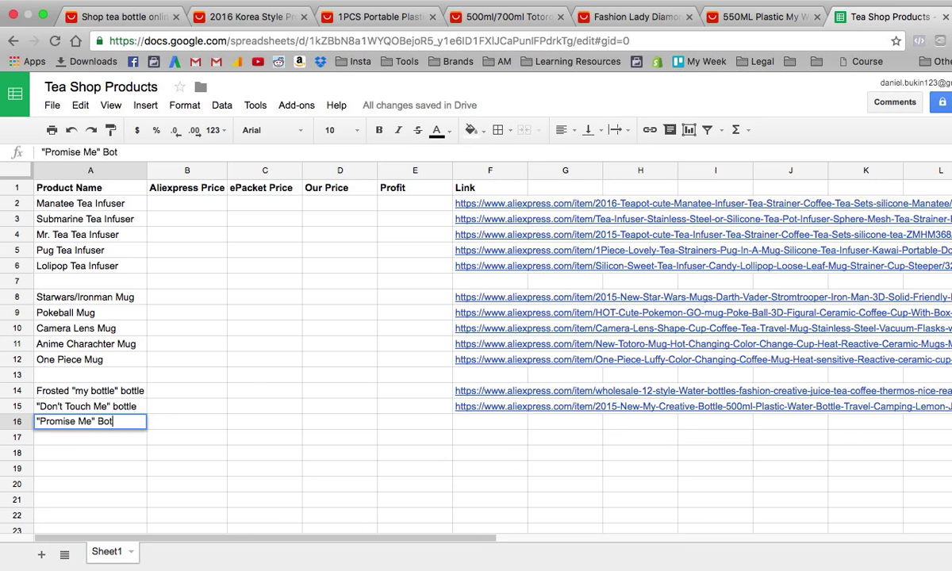
Paste the "Promise Me" bottle's link into F16 and close its listing.
{"action": "key", "text": "Tab"}
{"action": "key", "text": "Tab"}
{"action": "key", "text": "Tab"}
{"action": "key", "text": "Tab"}
{"action": "key", "text": "Tab"}
{"action": "key", "text": "ctrl+v"}
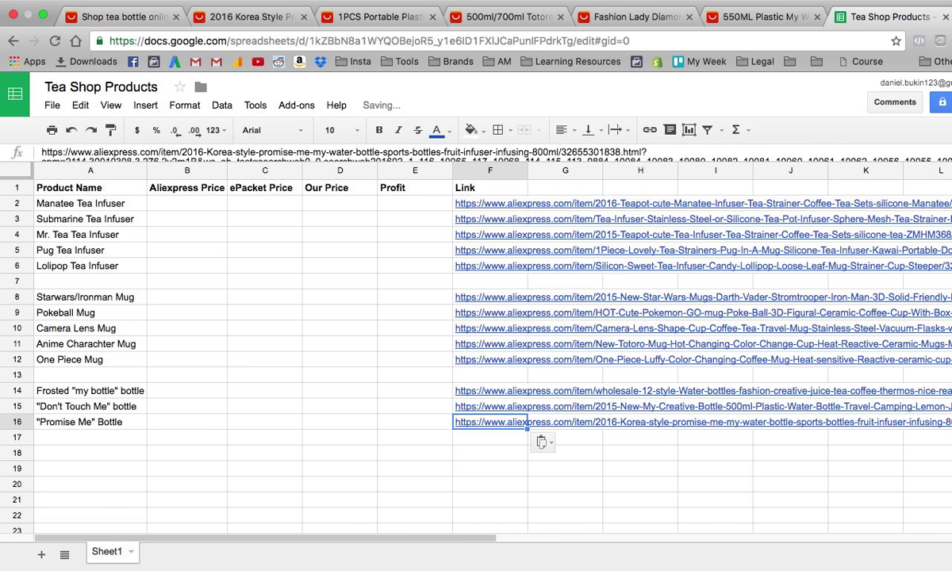
{"action": "key", "text": "Return"}
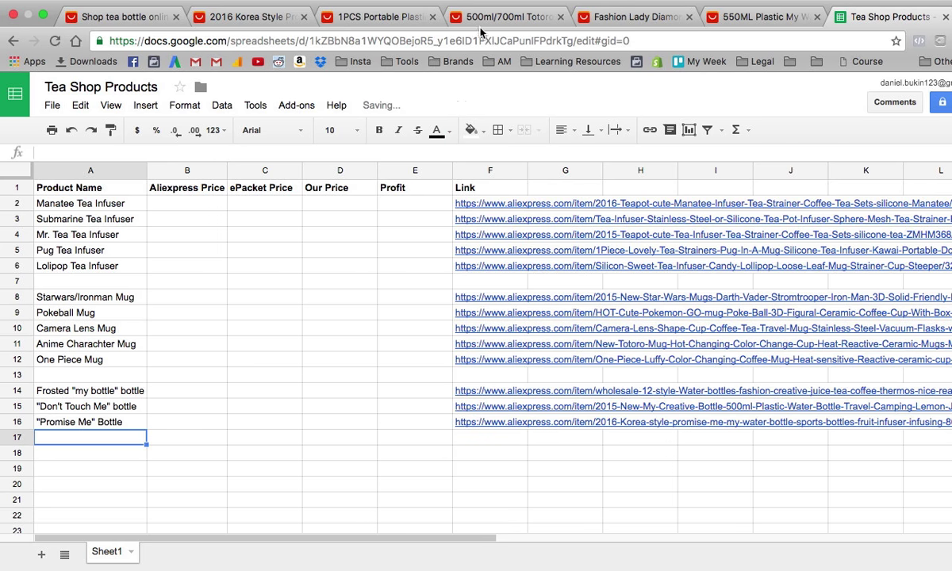
{"action": "left_click", "coordinate": [261, 17]}
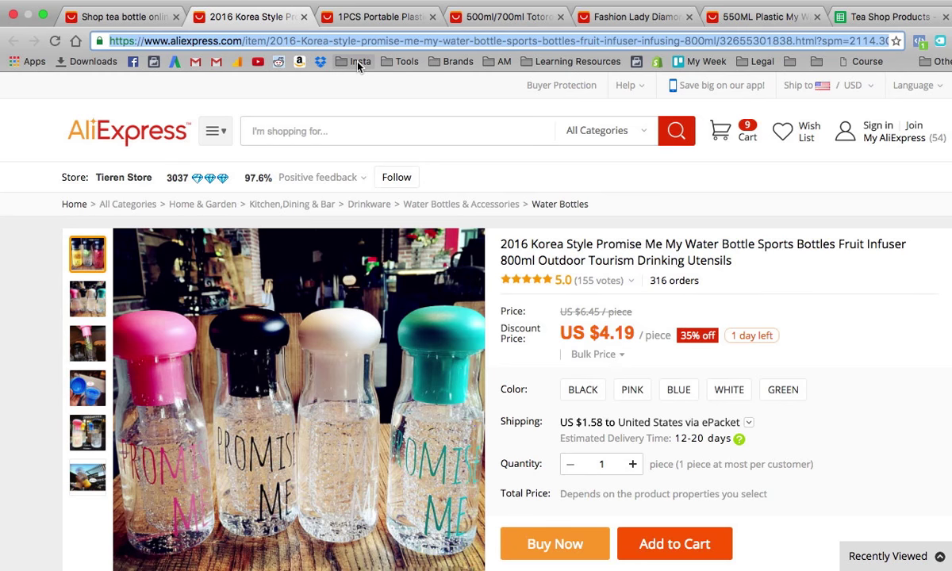
{"action": "key", "text": "super+w"}
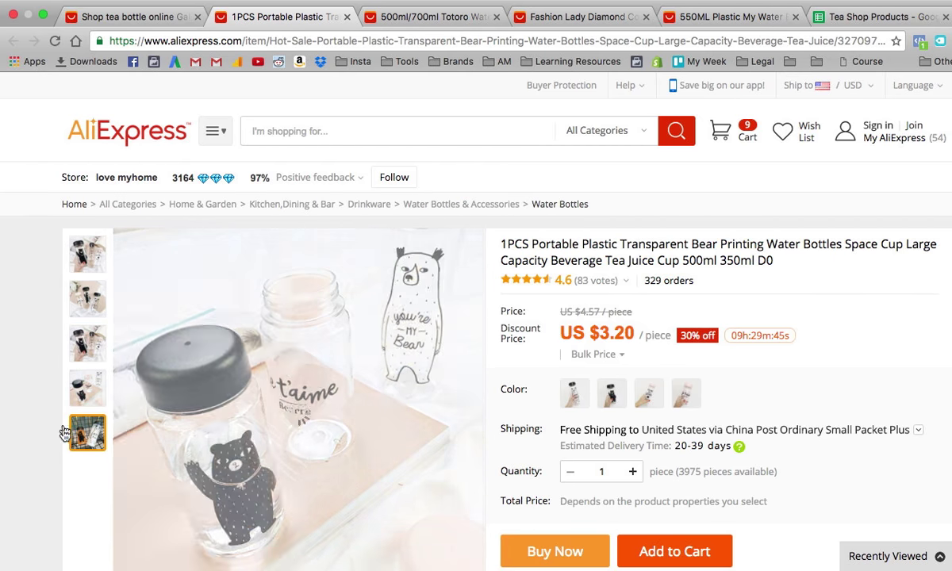
Copy the link of the Transparent Bear Printing bottle listing and enter Cute Bear Bottle as the product name in A17.
{"action": "mouse_move", "coordinate": [101, 350]}
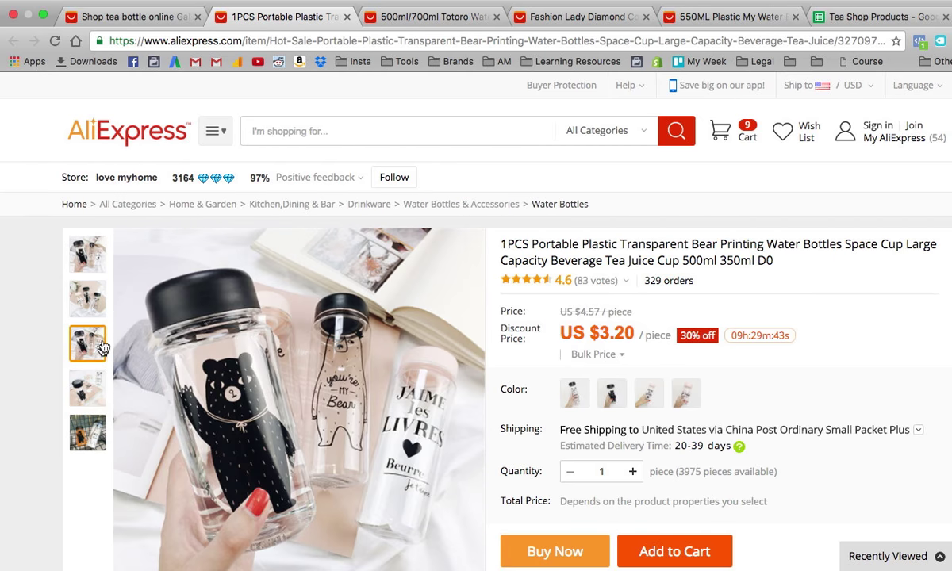
{"action": "left_click", "coordinate": [186, 41]}
{"action": "key", "text": "ctrl+c"}
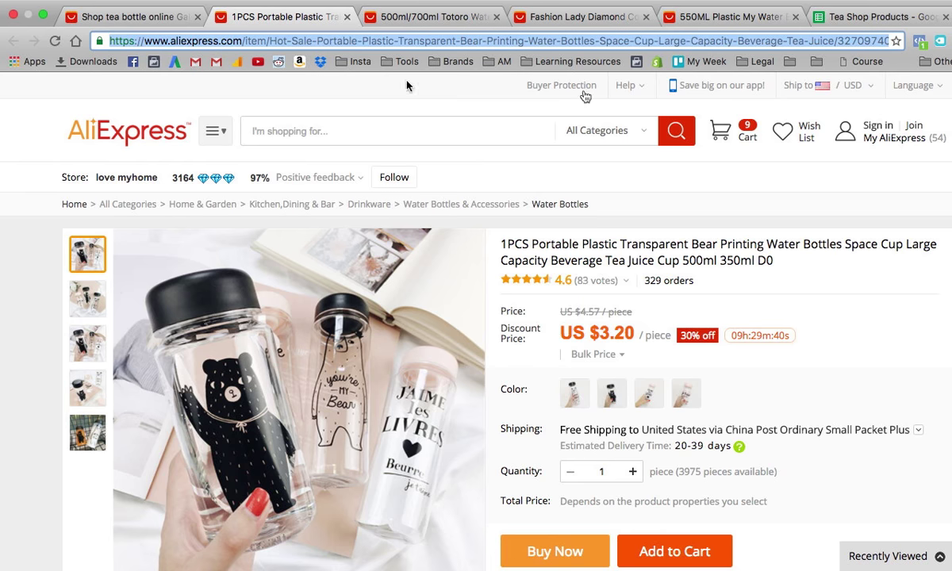
{"action": "left_click", "coordinate": [853, 16]}
{"action": "type", "text": "Cute Bear"}
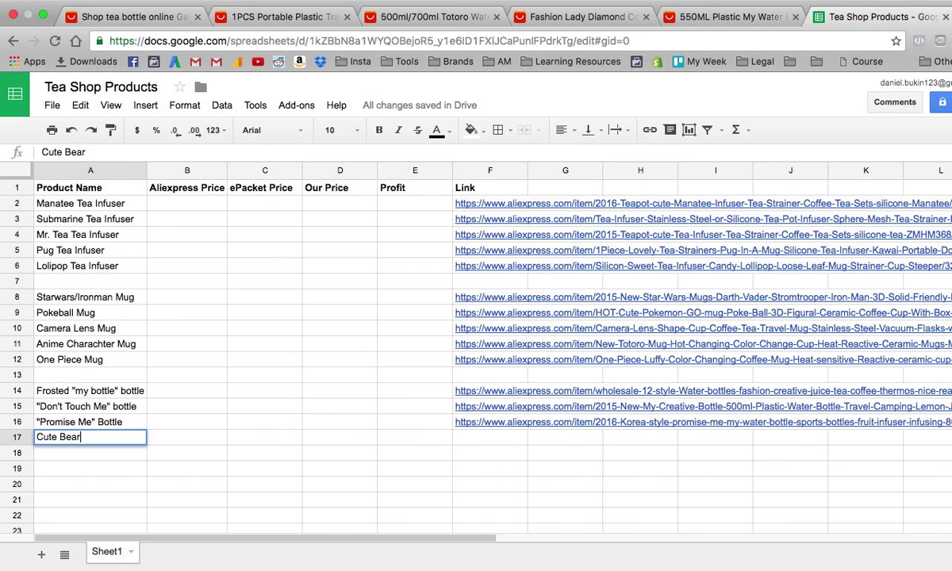
Paste the bear bottle's link into F17 and close its listing.
{"action": "key", "text": "Tab"}
{"action": "key", "text": "Tab"}
{"action": "key", "text": "Tab"}
{"action": "key", "text": "Tab"}
{"action": "key", "text": "Tab"}
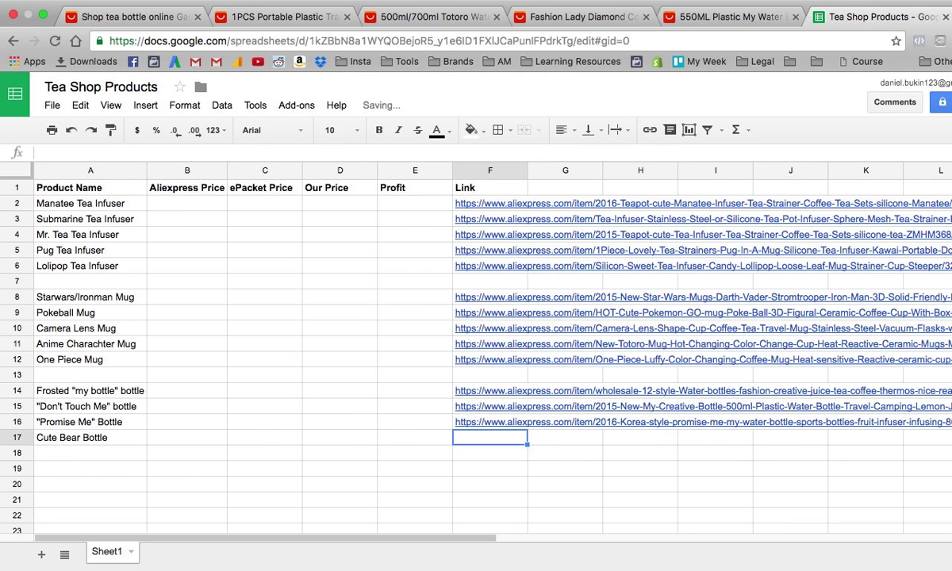
{"action": "key", "text": "ctrl+v"}
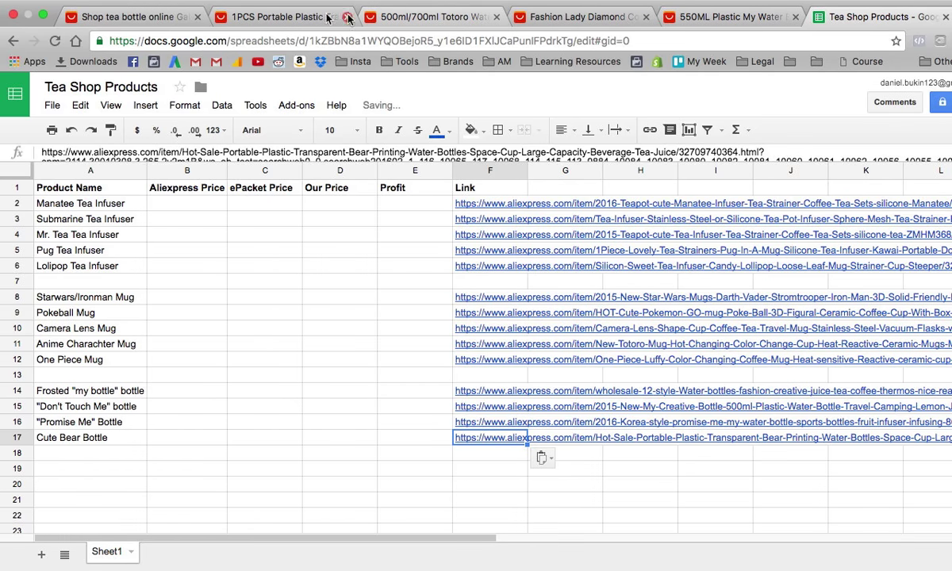
{"action": "left_click", "coordinate": [252, 16]}
{"action": "key", "text": "ctrl+w"}
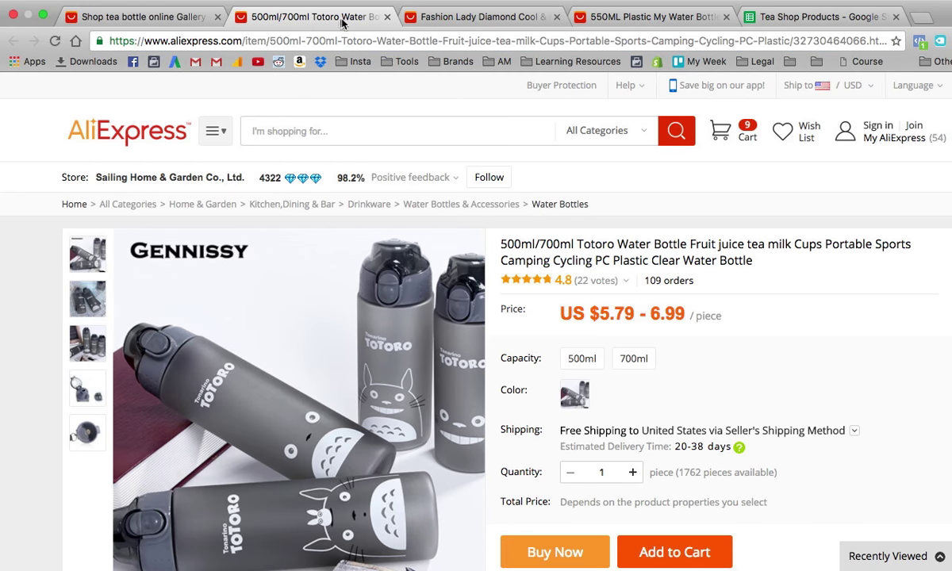
Copy the link of the 500ml/700ml Totoro Water Bottle listing and enter Totoro Bottle as the product name in A18.
{"action": "left_click", "coordinate": [207, 39]}
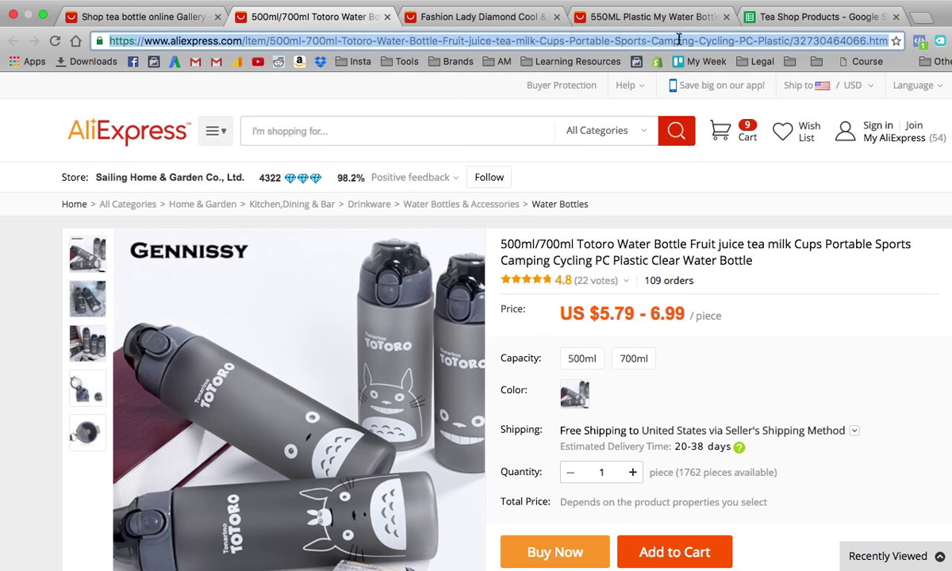
{"action": "left_click", "coordinate": [793, 16]}
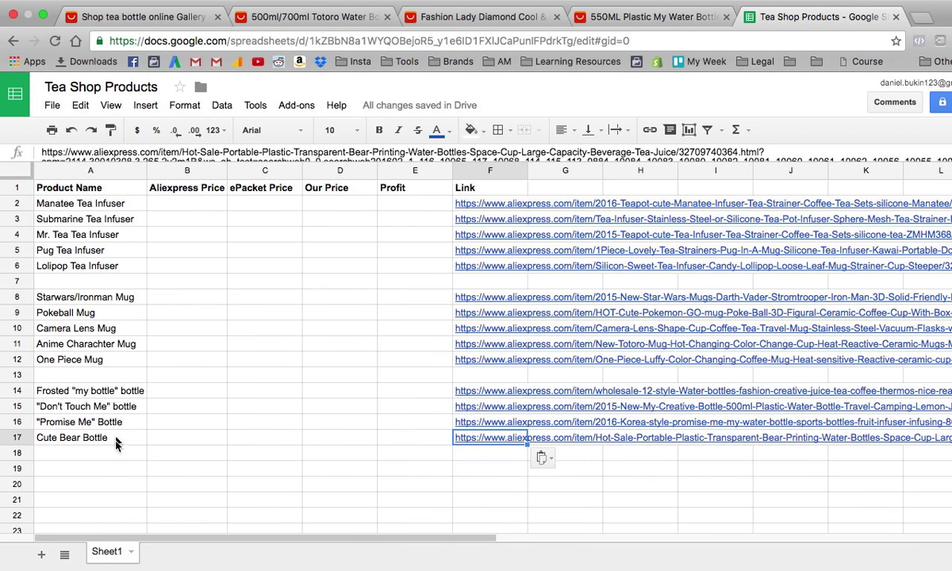
{"action": "left_click", "coordinate": [119, 453]}
{"action": "type", "text": "Totoro B"}
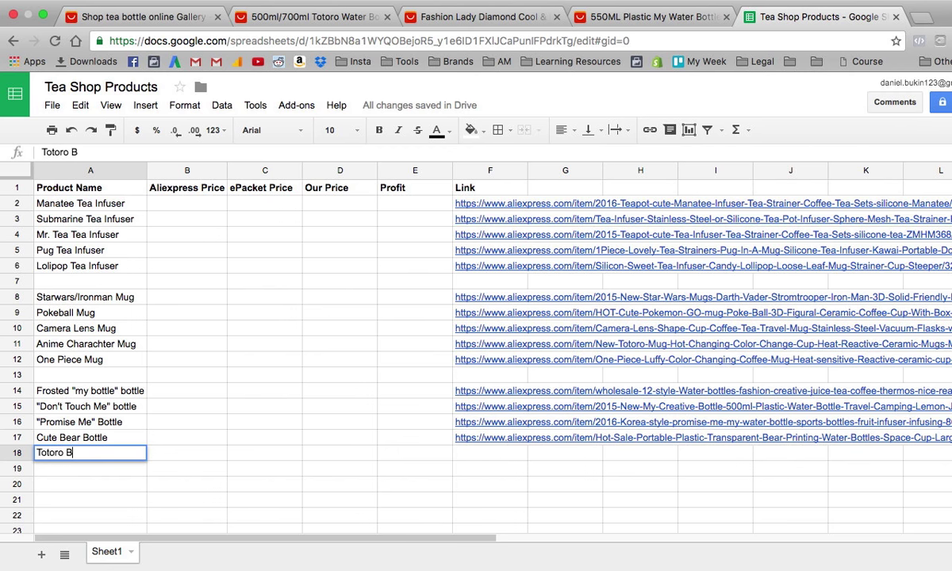
{"action": "type", "text": "ottle"}
Paste the Totoro bottle's link into F18 and close its listing.
{"action": "key", "text": "Tab"}
{"action": "key", "text": "Tab"}
{"action": "key", "text": "Tab"}
{"action": "key", "text": "Tab"}
{"action": "key", "text": "Tab"}
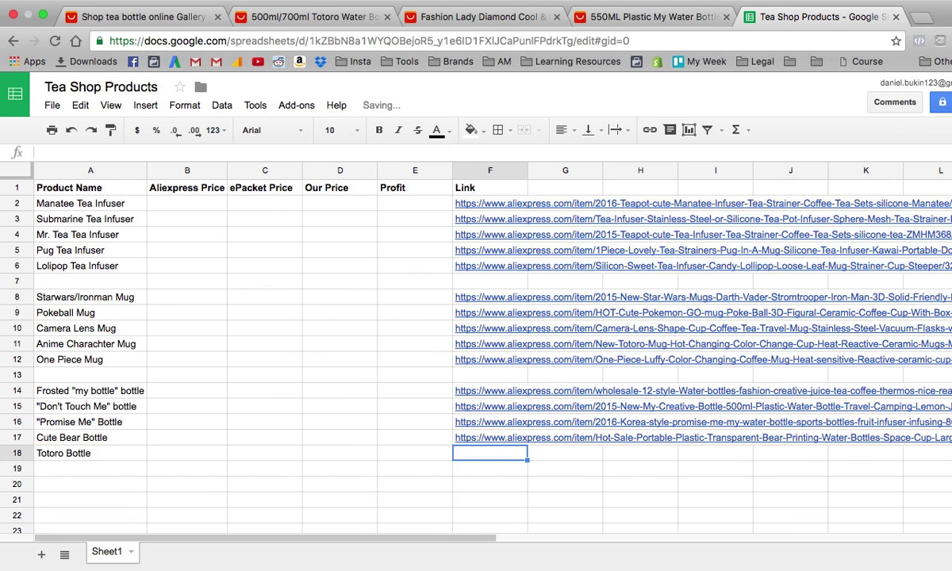
{"action": "key", "text": "super+v"}
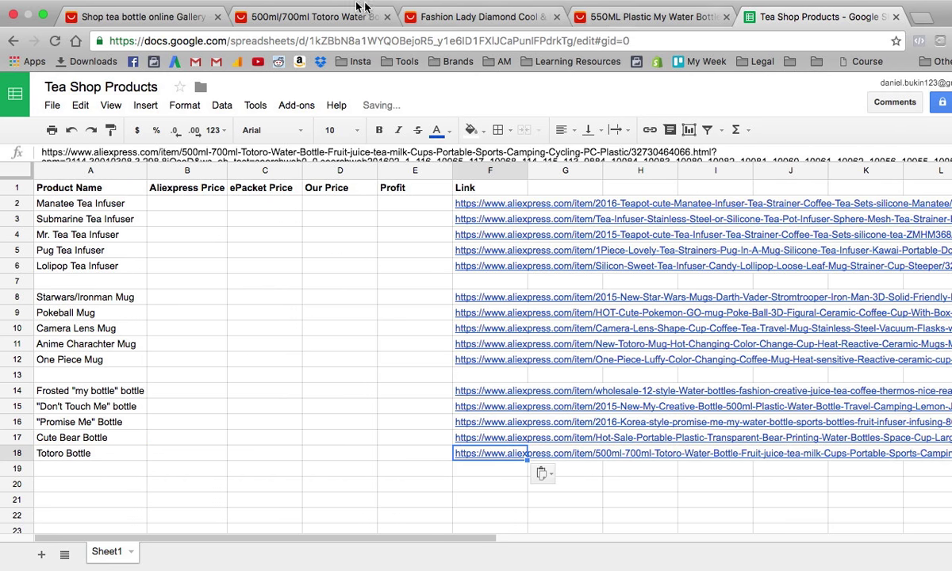
{"action": "left_click", "coordinate": [325, 15]}
{"action": "key", "text": "super+w"}
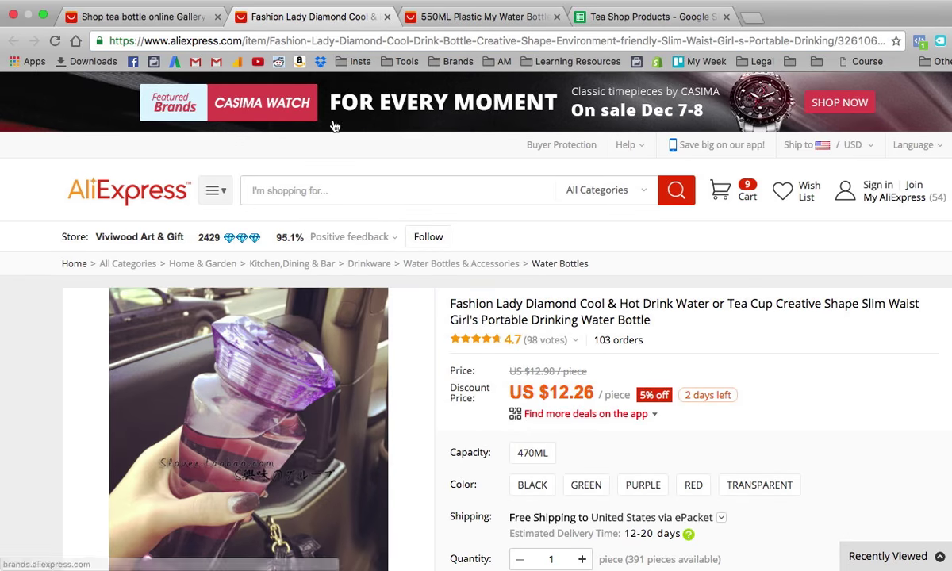
Examine the product details and description images of the Fashion Lady Diamond bottle and close its listing.
{"action": "scroll", "coordinate": [313, 397], "scroll_direction": "down", "scroll_amount": 5}
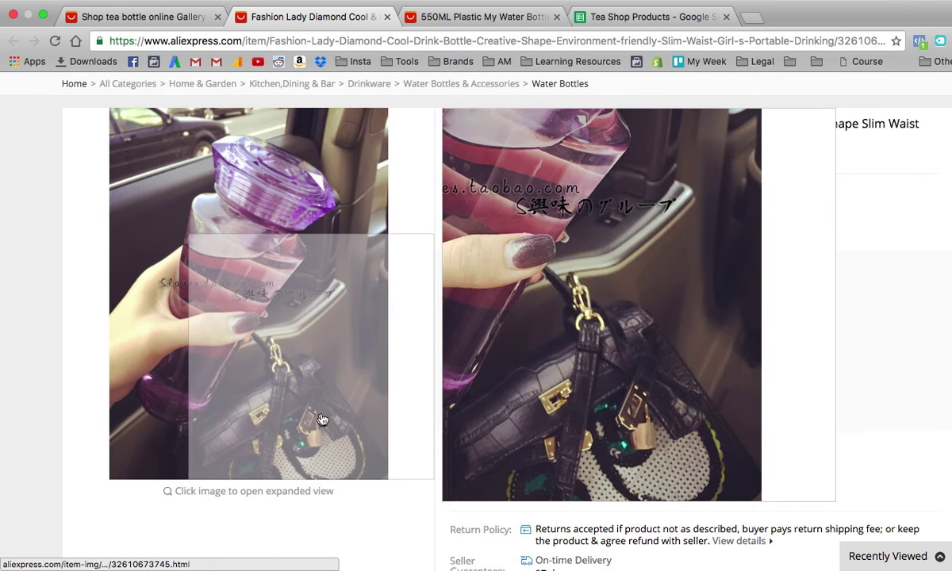
{"action": "scroll", "coordinate": [319, 421], "scroll_direction": "down", "scroll_amount": 10}
{"action": "scroll", "coordinate": [776, 441], "scroll_direction": "down", "scroll_amount": 13}
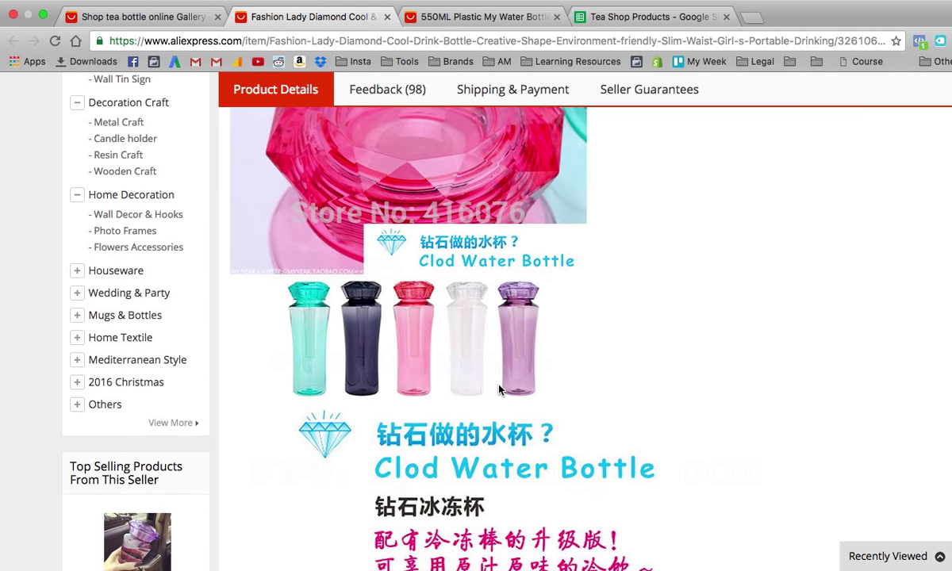
{"action": "scroll", "coordinate": [499, 389], "scroll_direction": "down", "scroll_amount": 20}
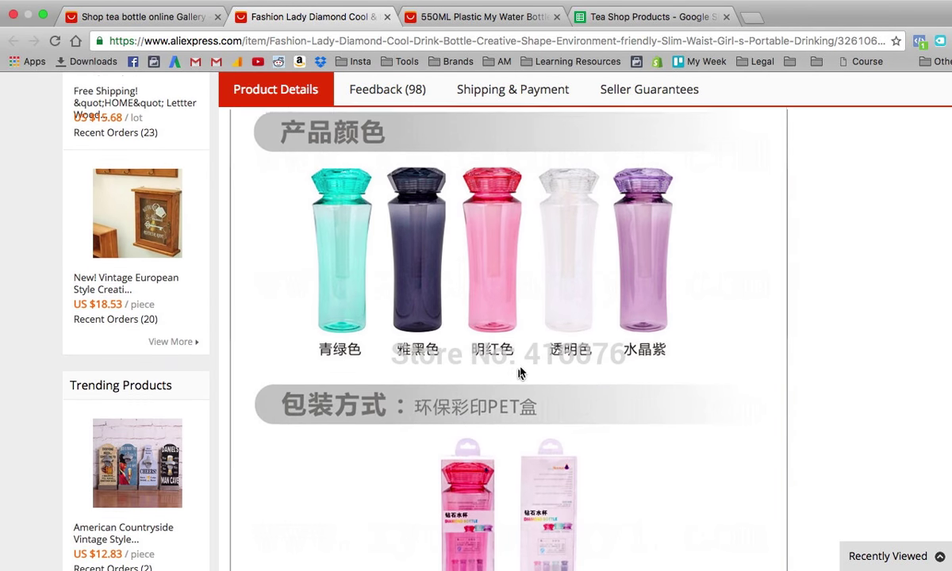
{"action": "scroll", "coordinate": [520, 373], "scroll_direction": "down", "scroll_amount": 18}
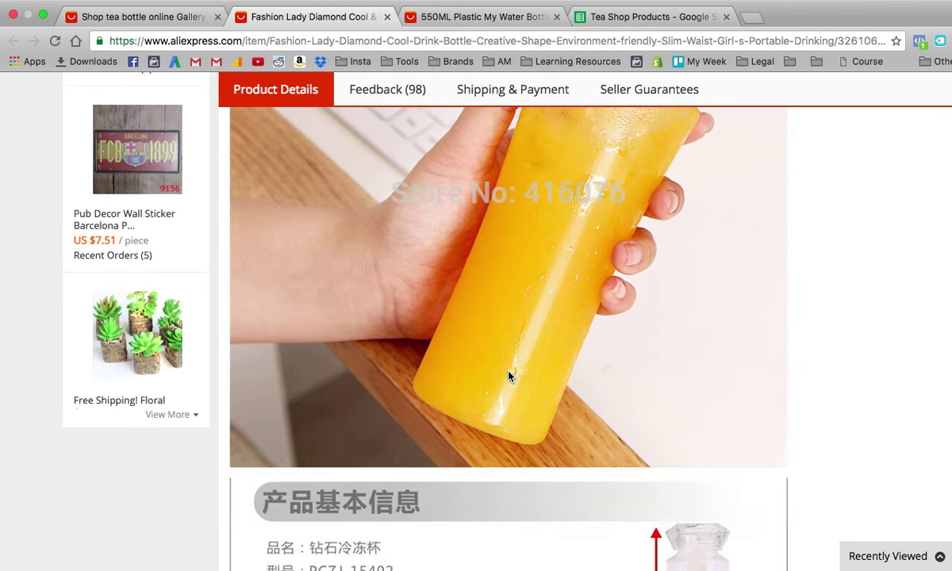
{"action": "scroll", "coordinate": [508, 376], "scroll_direction": "up", "scroll_amount": 20}
{"action": "key", "text": "super+w"}
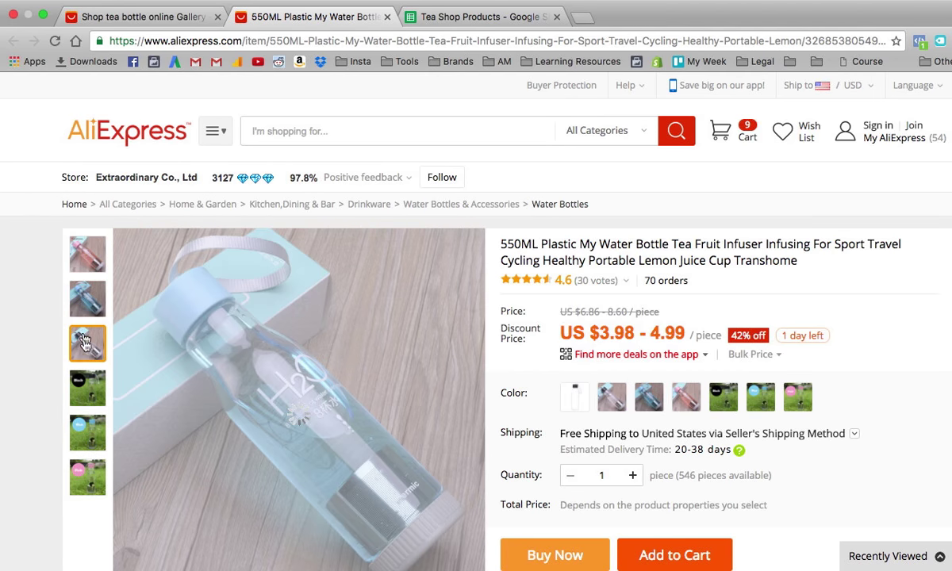
Examine the product photos and color variants of the 550ML Plastic My Water Bottle listing.
{"action": "mouse_move", "coordinate": [79, 349]}
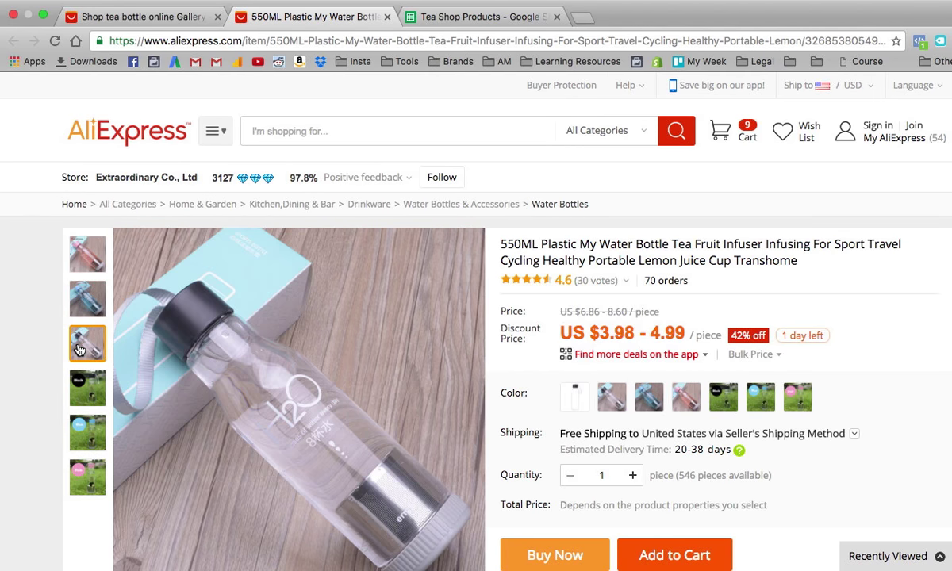
{"action": "mouse_move", "coordinate": [80, 383]}
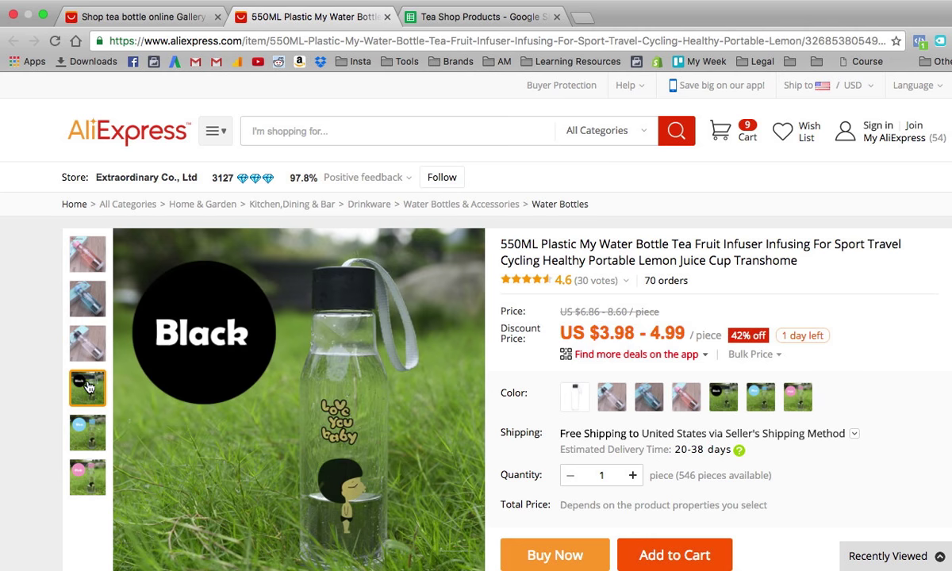
{"action": "mouse_move", "coordinate": [86, 428]}
{"action": "mouse_move", "coordinate": [91, 469]}
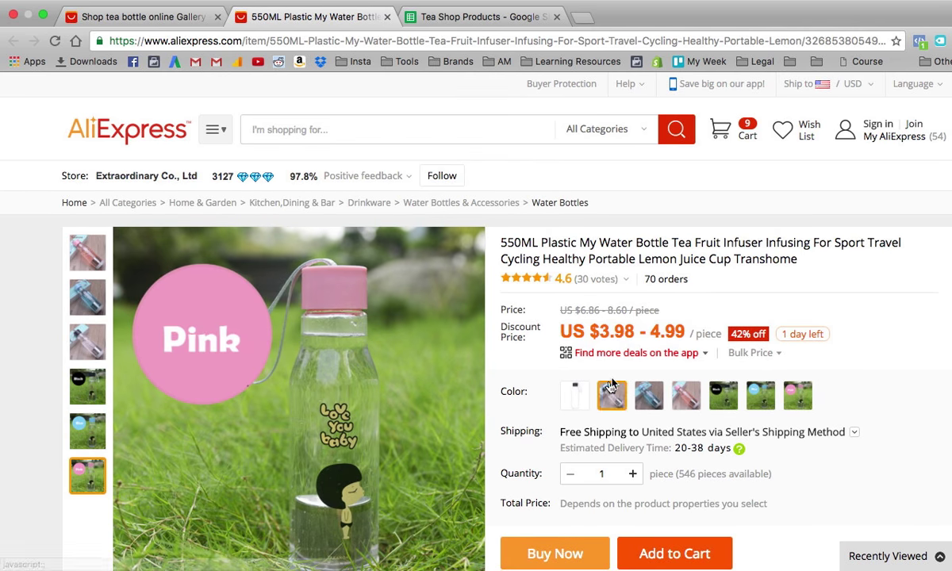
{"action": "left_click", "coordinate": [612, 400]}
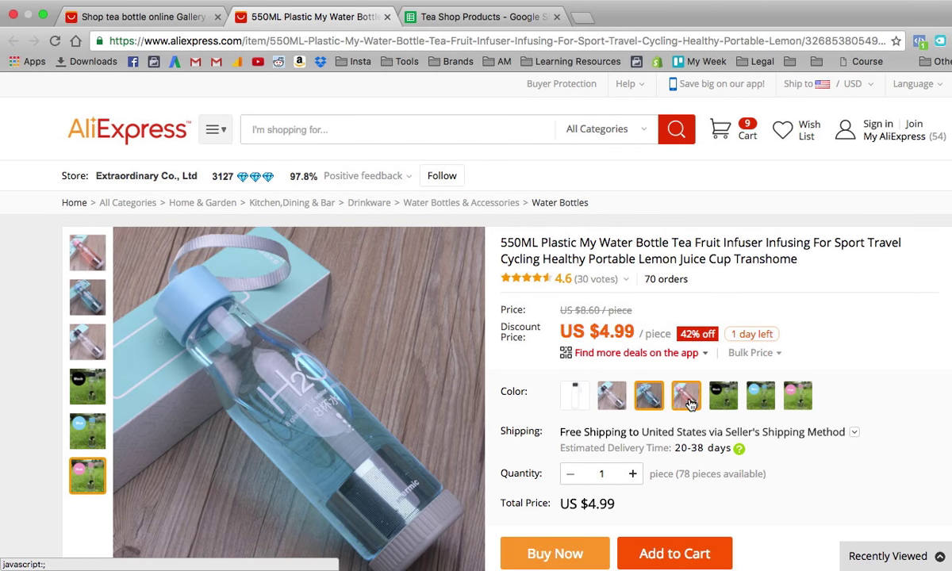
{"action": "left_click", "coordinate": [649, 397]}
{"action": "left_click", "coordinate": [722, 394]}
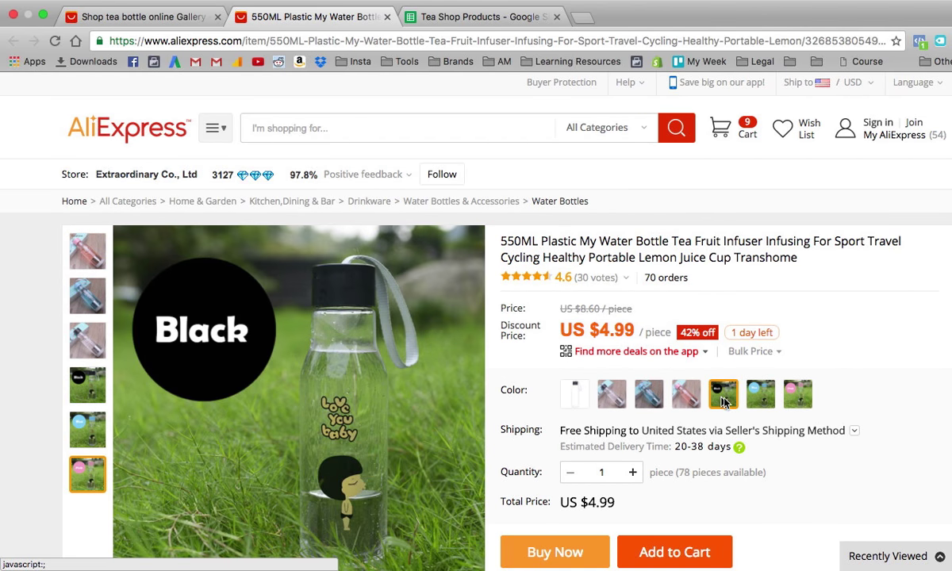
{"action": "left_click", "coordinate": [760, 395]}
{"action": "left_click", "coordinate": [809, 401]}
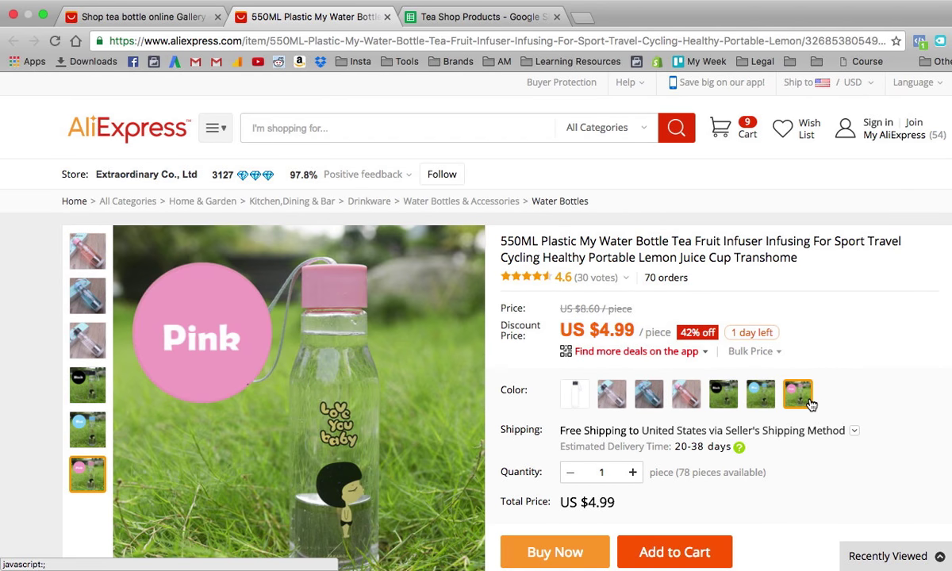
{"action": "left_click", "coordinate": [722, 394]}
{"action": "left_click", "coordinate": [749, 399]}
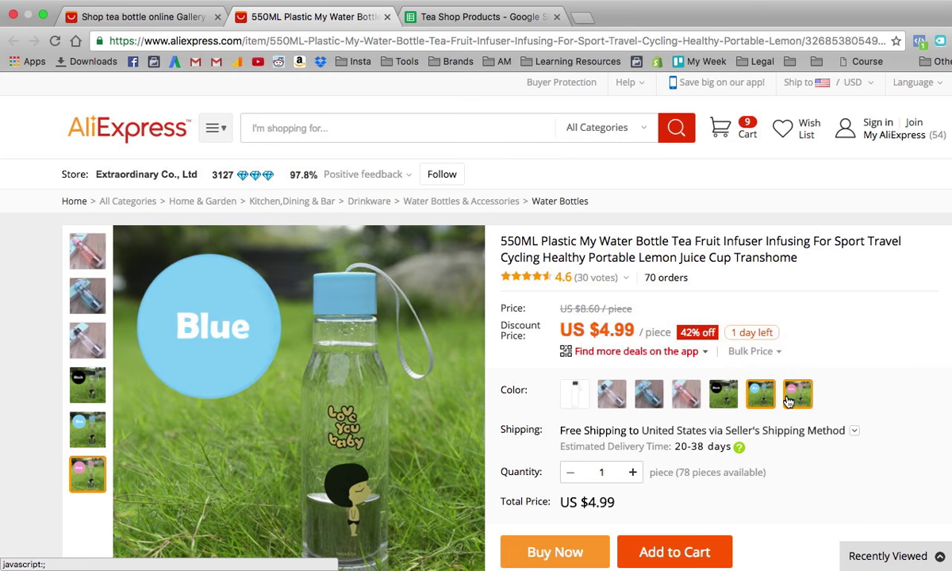
{"action": "left_click", "coordinate": [797, 396]}
Compare the bottle's Seller's Shipping Method, ePacket and EMS options for delivery to the United States.
{"action": "left_click", "coordinate": [854, 434]}
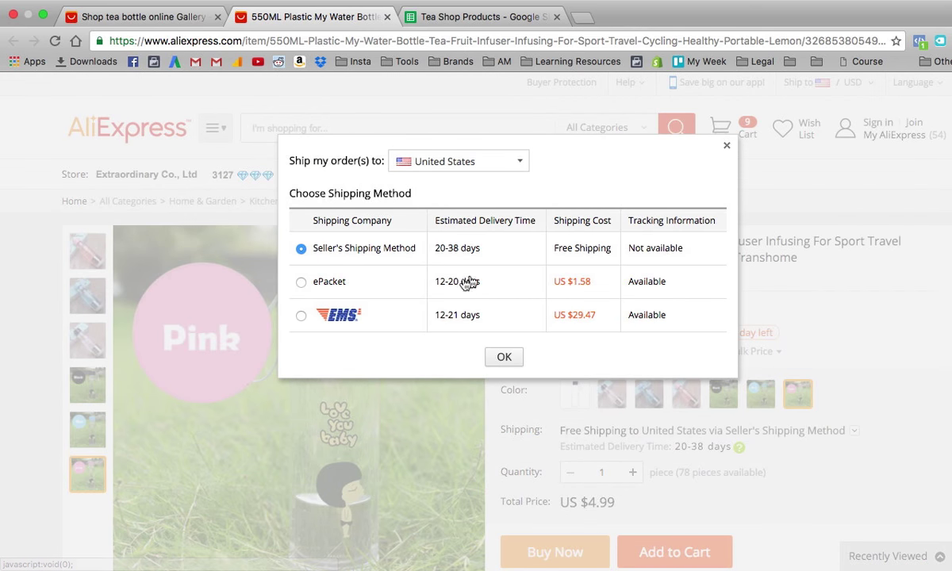
{"action": "left_click", "coordinate": [309, 282]}
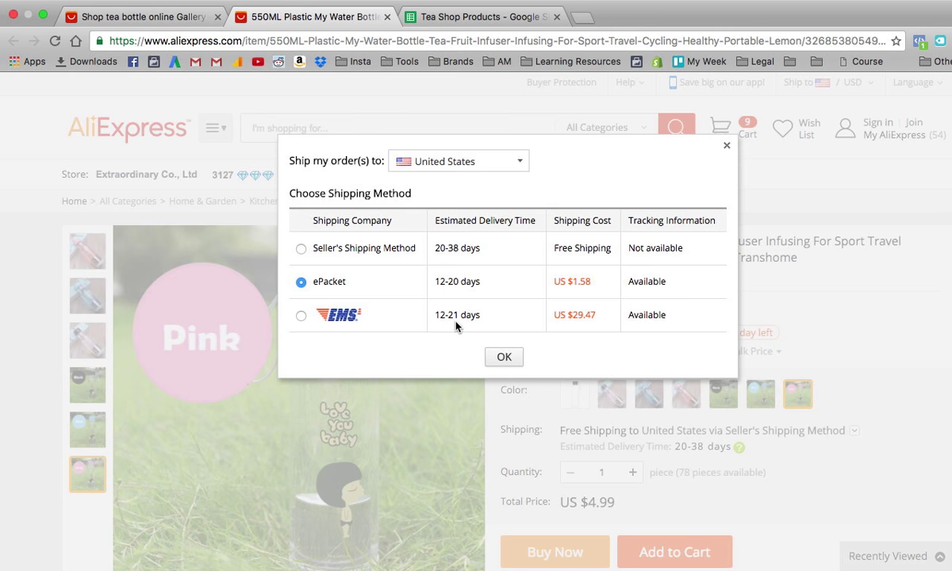
{"action": "left_click_drag", "start_coordinate": [568, 319], "coordinate": [594, 319]}
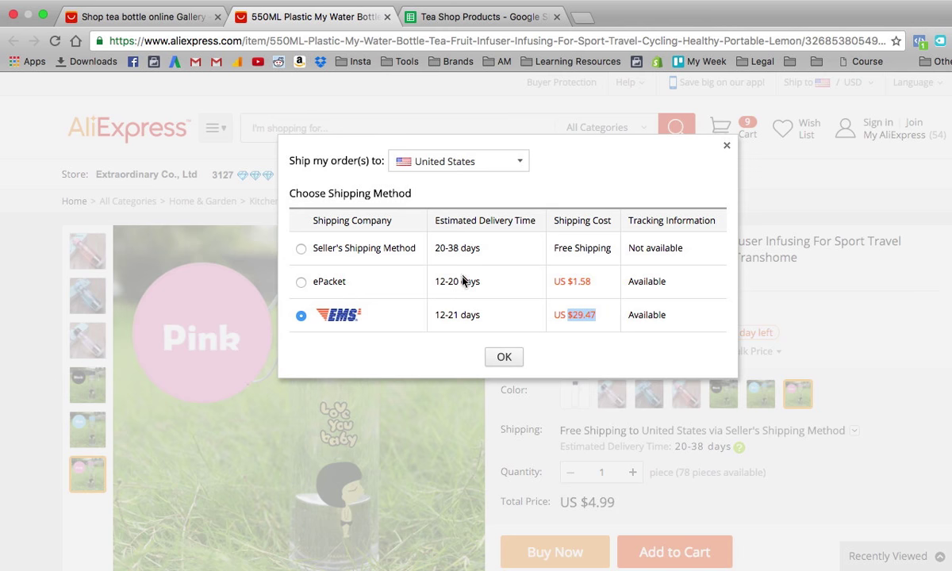
{"action": "left_click", "coordinate": [610, 295]}
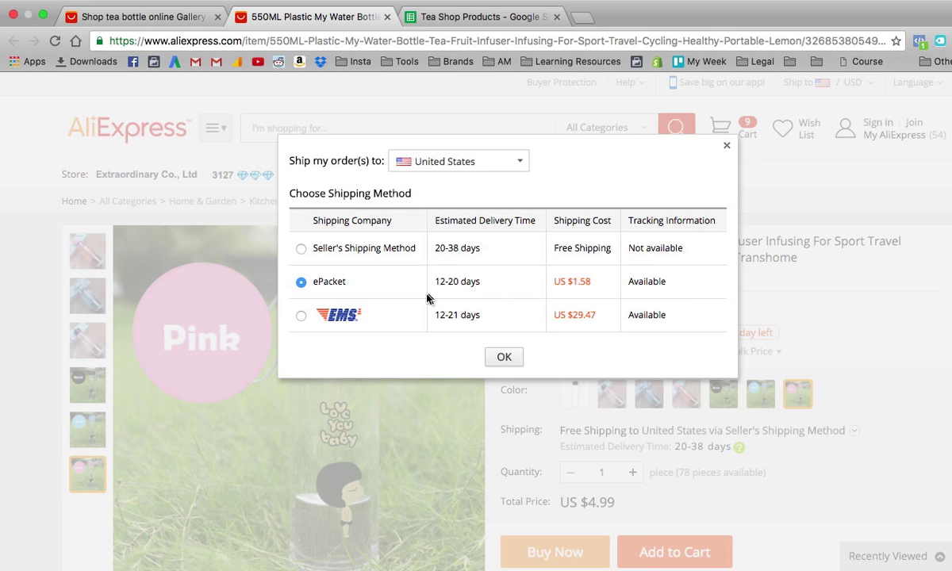
{"action": "left_click", "coordinate": [726, 145]}
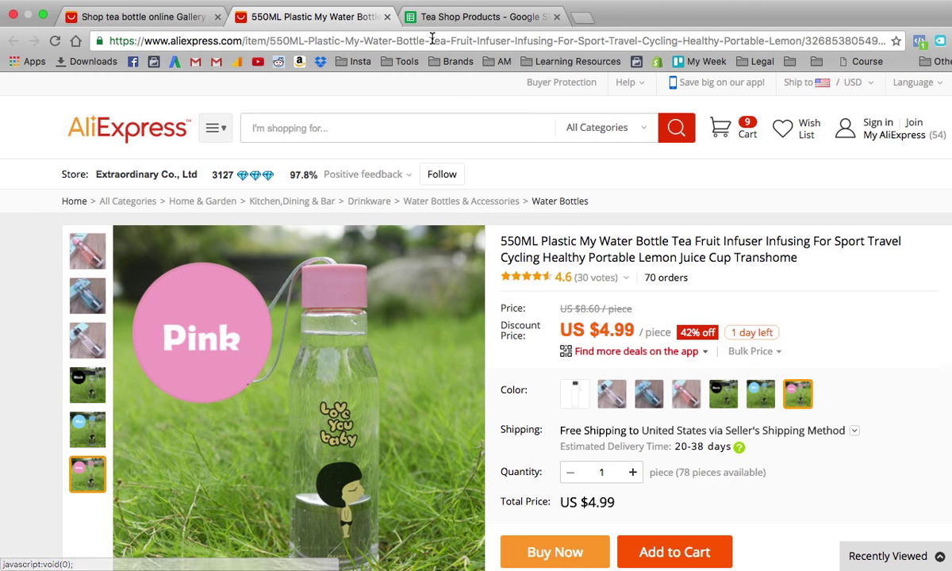
Copy the 550ML bottle listing's link and enter "Love You Baby" Bottle, with quotes around the slogan, as the product name in A19.
{"action": "left_click", "coordinate": [432, 39]}
{"action": "key", "text": "ctrl+c"}
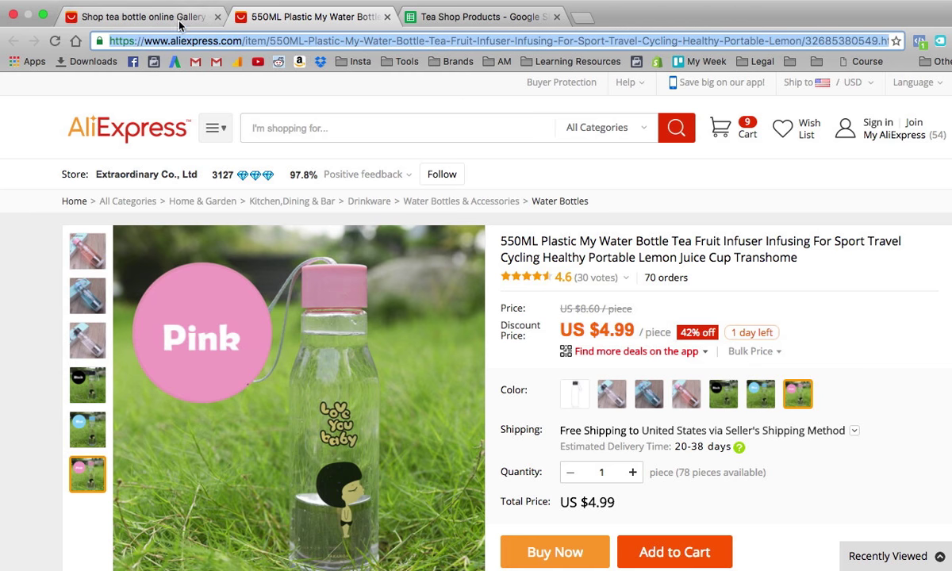
{"action": "left_click", "coordinate": [448, 17]}
{"action": "left_click", "coordinate": [72, 479]}
{"action": "left_click", "coordinate": [75, 471]}
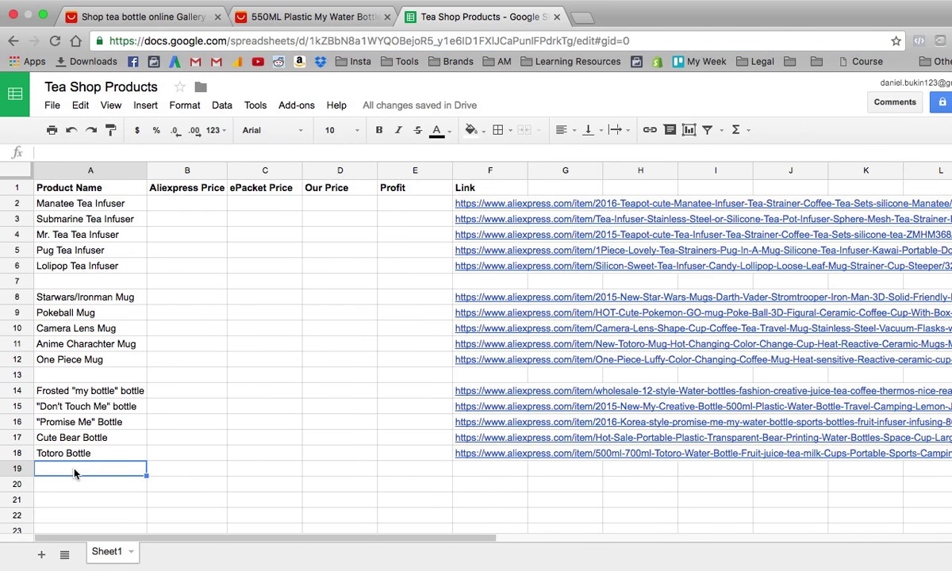
{"action": "type", "text": "\"Love"}
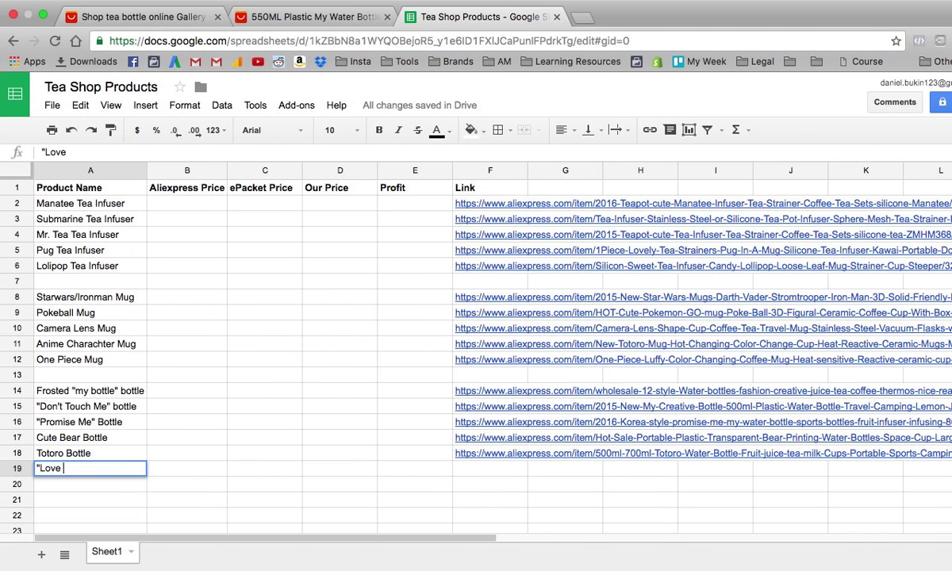
{"action": "type", "text": " YOu"}
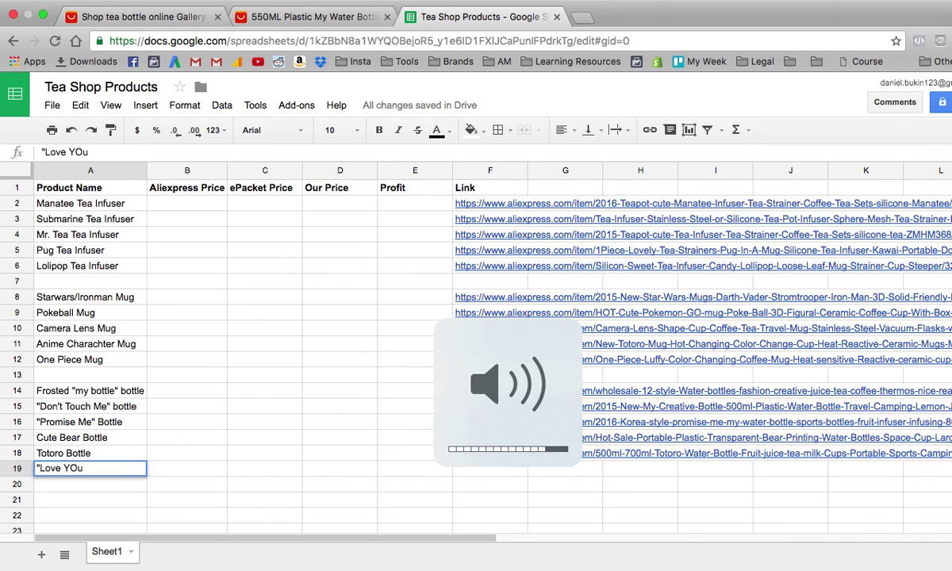
{"action": "key", "text": "BackSpace"}
{"action": "key", "text": "BackSpace"}
{"action": "type", "text": "i"}
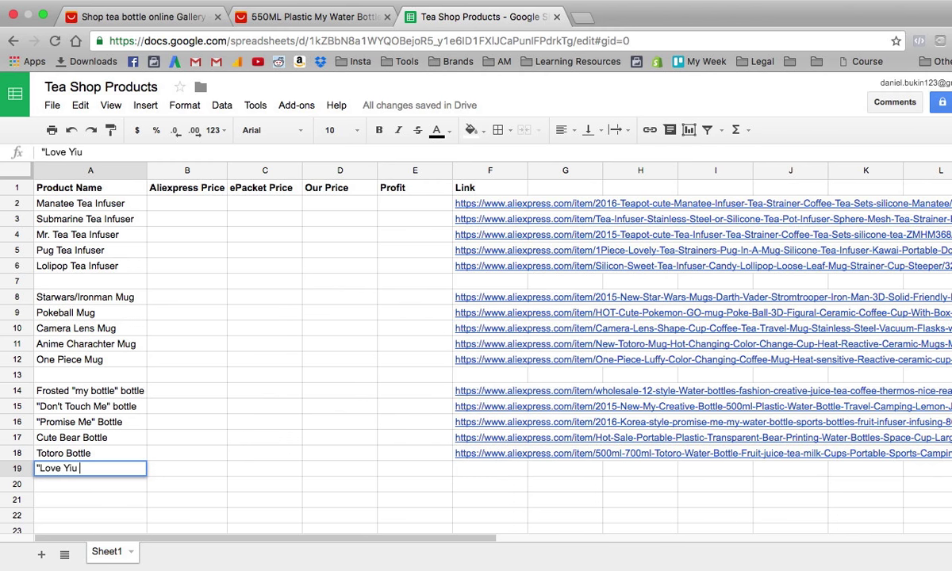
{"action": "type", "text": "ou"}
{"action": "key", "text": "BackSpace"}
{"action": "key", "text": "BackSpace"}
{"action": "key", "text": "BackSpace"}
{"action": "type", "text": "ou Bb"}
{"action": "key", "text": "BackSpace"}
{"action": "type", "text": "aby\""}
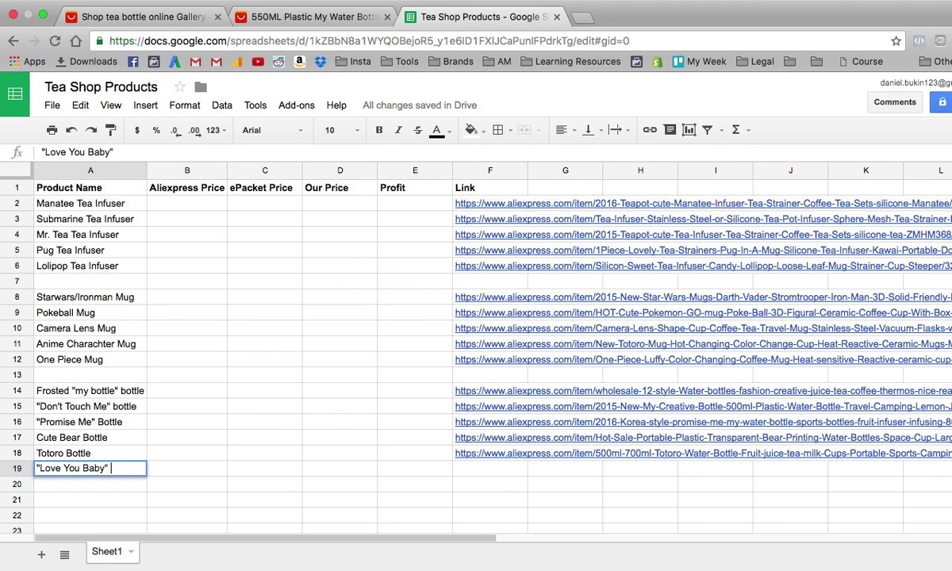
{"action": "type", "text": "Bottle"}
{"action": "left_click", "coordinate": [340, 467]}
Paste the "Love You Baby" bottle's link into F19.
{"action": "left_click", "coordinate": [564, 468]}
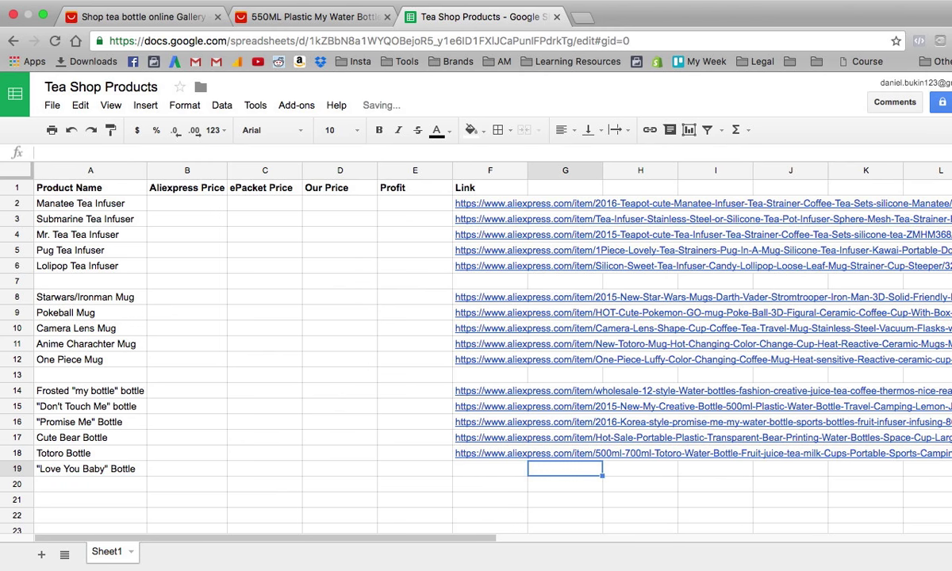
{"action": "left_click", "coordinate": [490, 469]}
{"action": "key", "text": "ctrl+v"}
{"action": "left_click", "coordinate": [489, 453]}
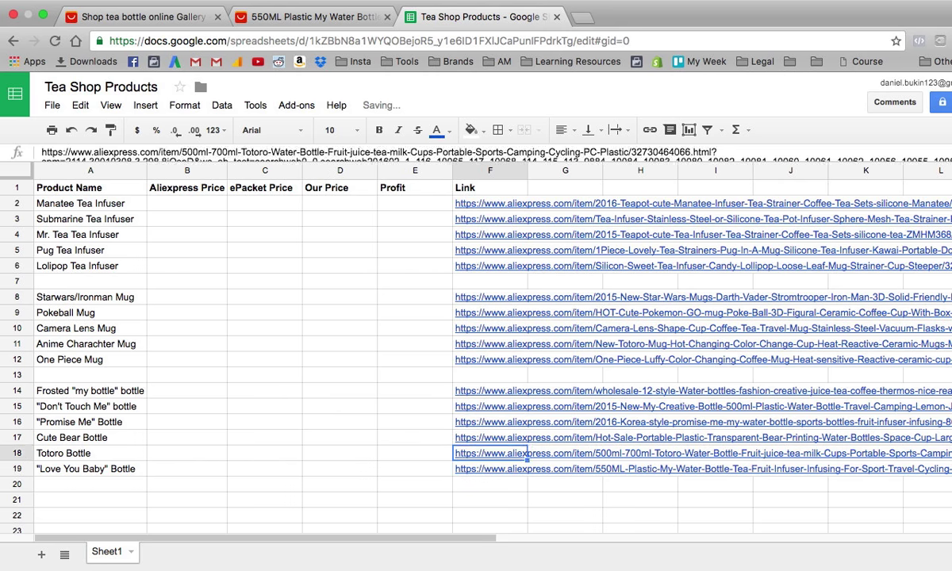
{"action": "left_click", "coordinate": [490, 437]}
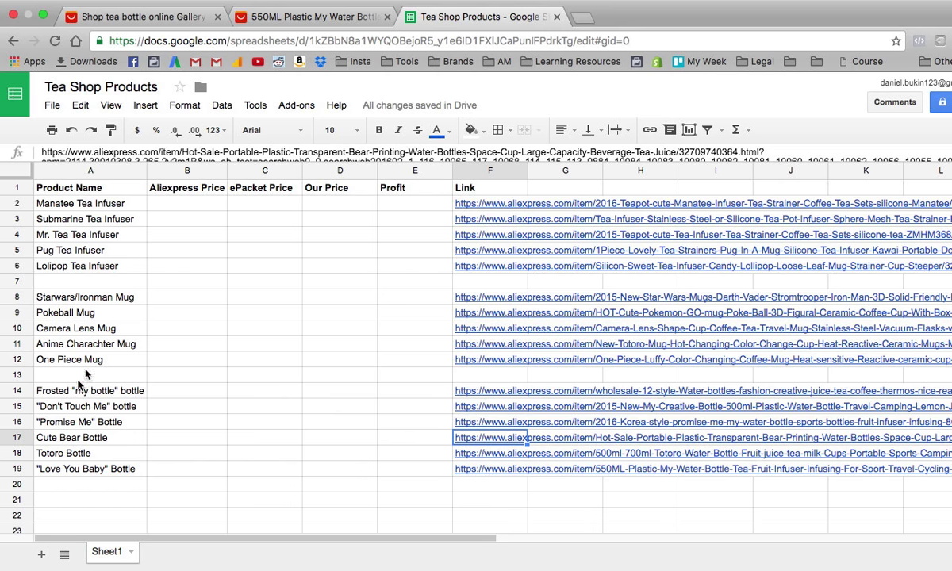
Review the tea infuser, mug and bottle groups in the Product Name column.
{"action": "left_click", "coordinate": [94, 200]}
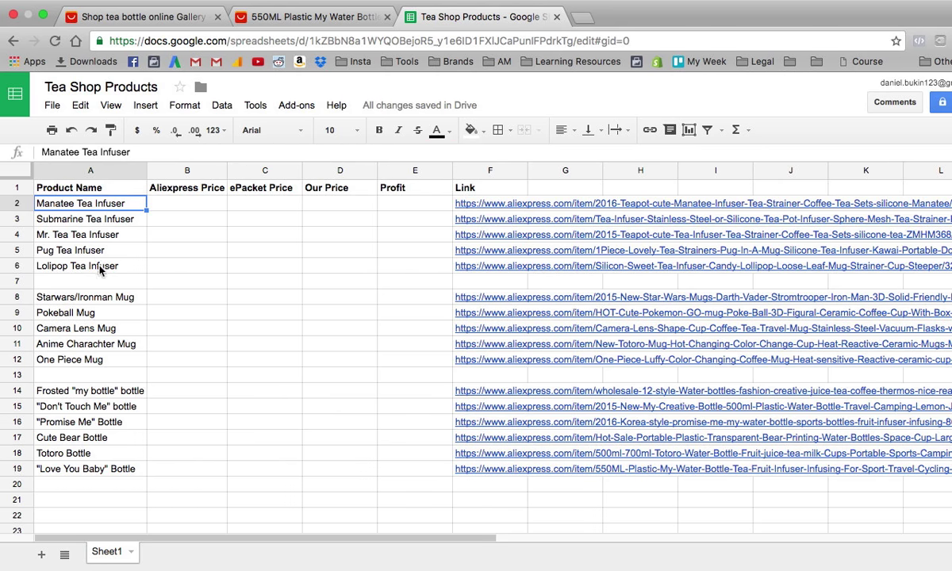
{"action": "left_click", "coordinate": [82, 251], "text": "shift"}
{"action": "left_click", "coordinate": [70, 295]}
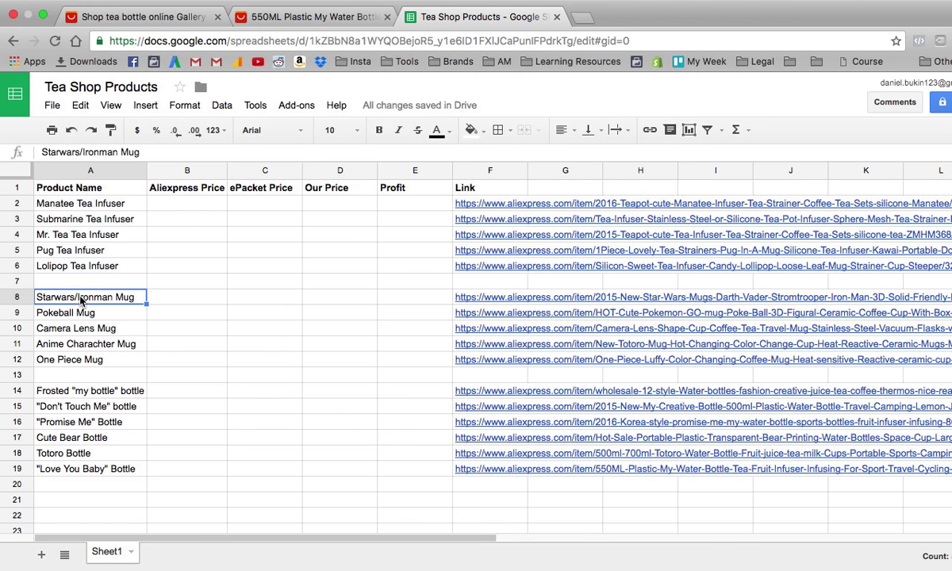
{"action": "left_click", "coordinate": [79, 361], "text": "shift"}
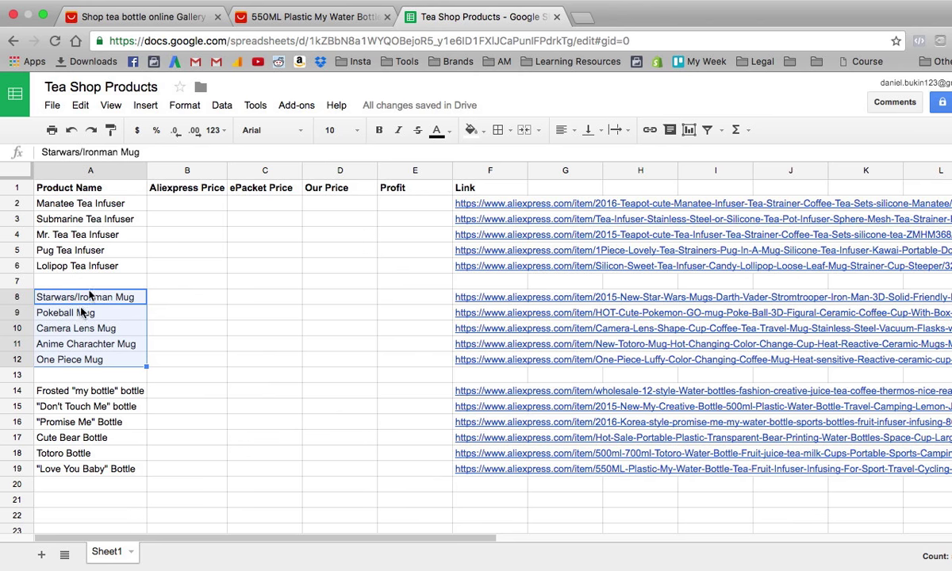
{"action": "left_click", "coordinate": [44, 299]}
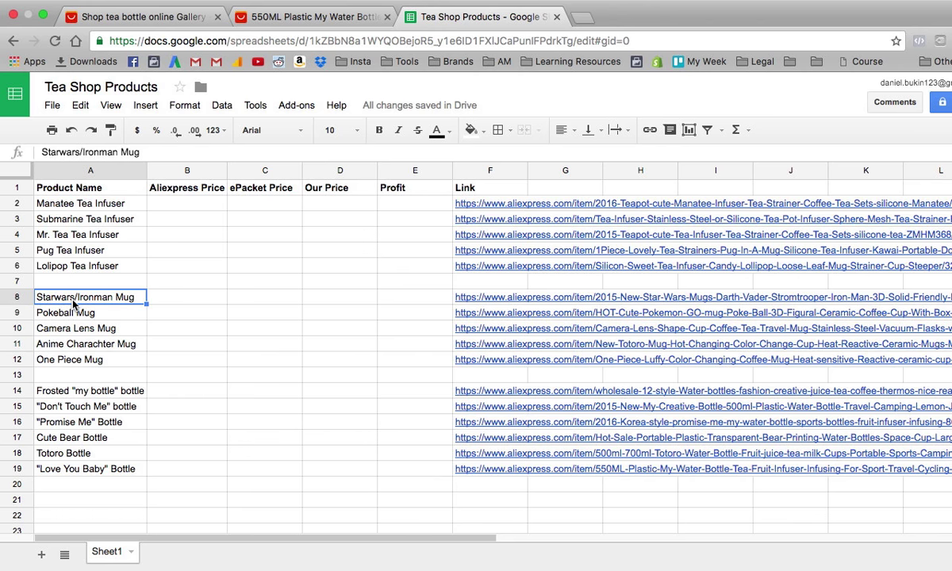
{"action": "double_click", "coordinate": [73, 301]}
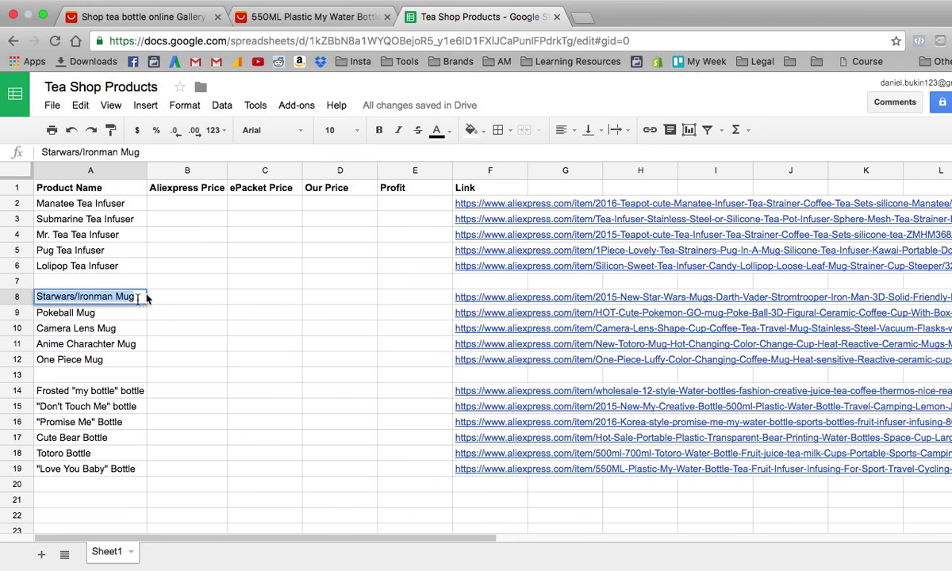
{"action": "left_click", "coordinate": [101, 202]}
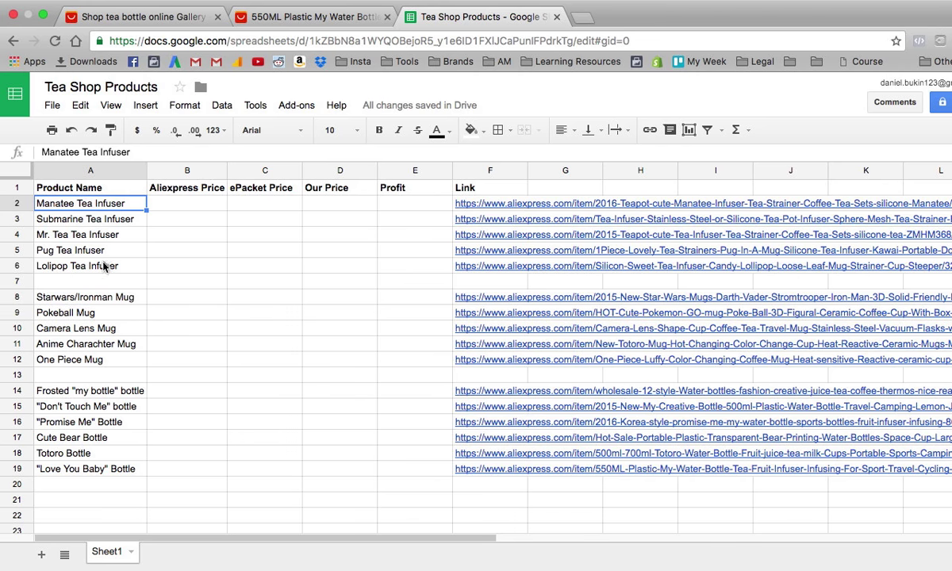
{"action": "left_click", "coordinate": [103, 268], "text": "shift"}
{"action": "left_click", "coordinate": [99, 299]}
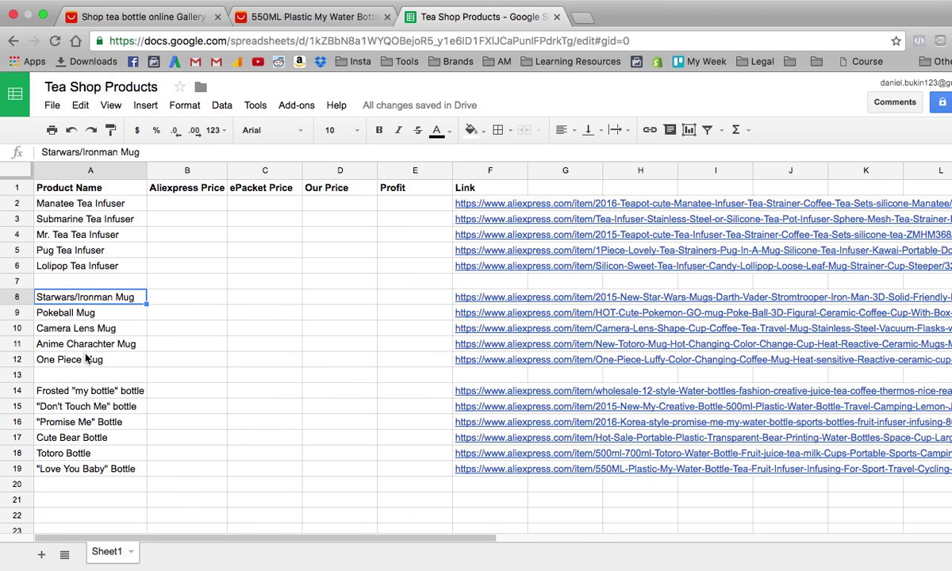
{"action": "left_click", "coordinate": [107, 360], "text": "shift"}
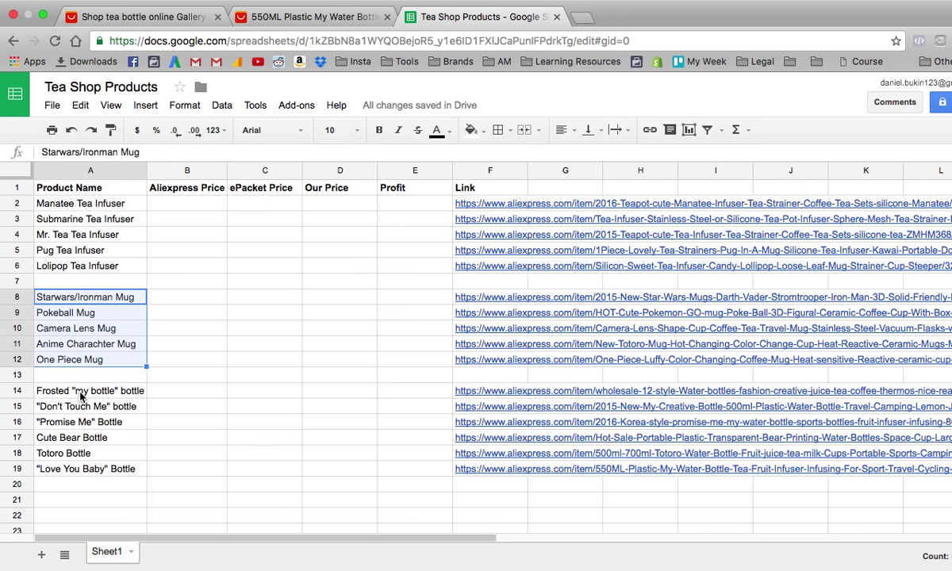
{"action": "left_click", "coordinate": [76, 388]}
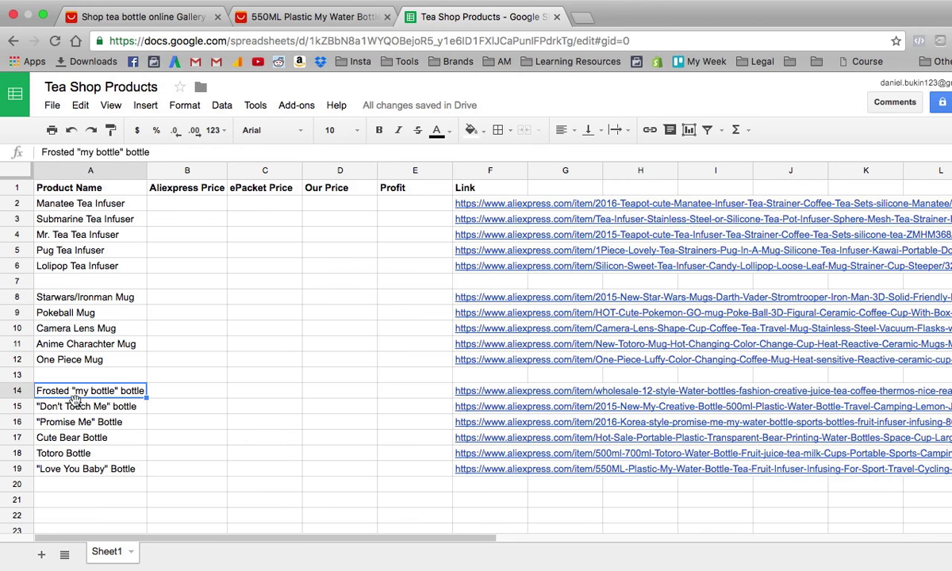
{"action": "left_click", "coordinate": [91, 468], "text": "shift"}
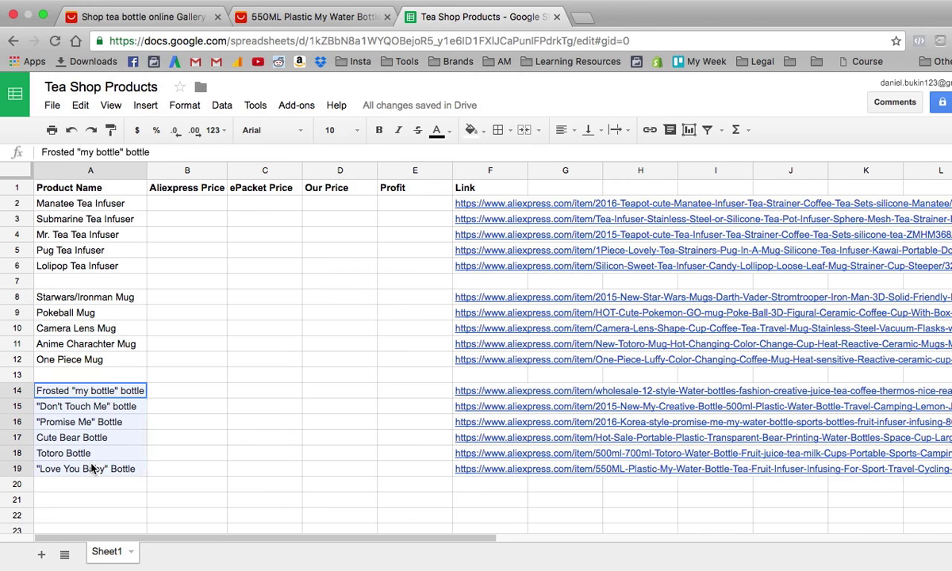
Review the mug names in A8:A12, especially the Starwars/Ironman Mug.
{"action": "left_click", "coordinate": [81, 343]}
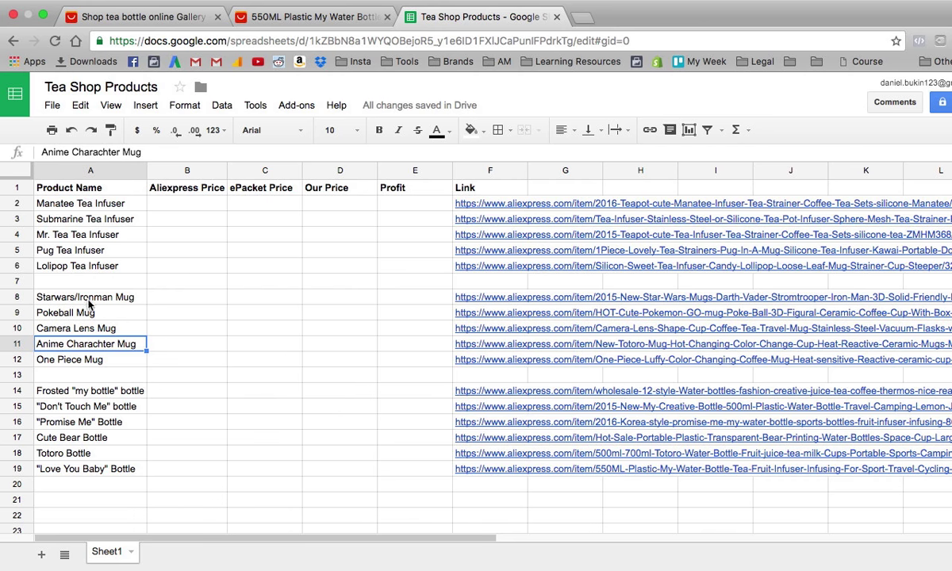
{"action": "left_click", "coordinate": [88, 358]}
{"action": "left_click", "coordinate": [119, 297], "text": "shift"}
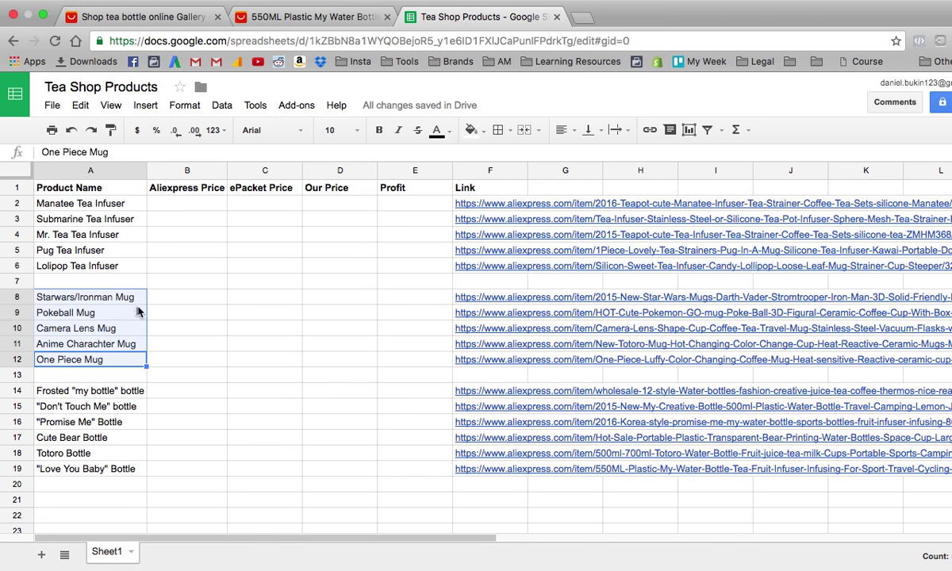
{"action": "left_click", "coordinate": [121, 299]}
{"action": "left_click", "coordinate": [188, 301]}
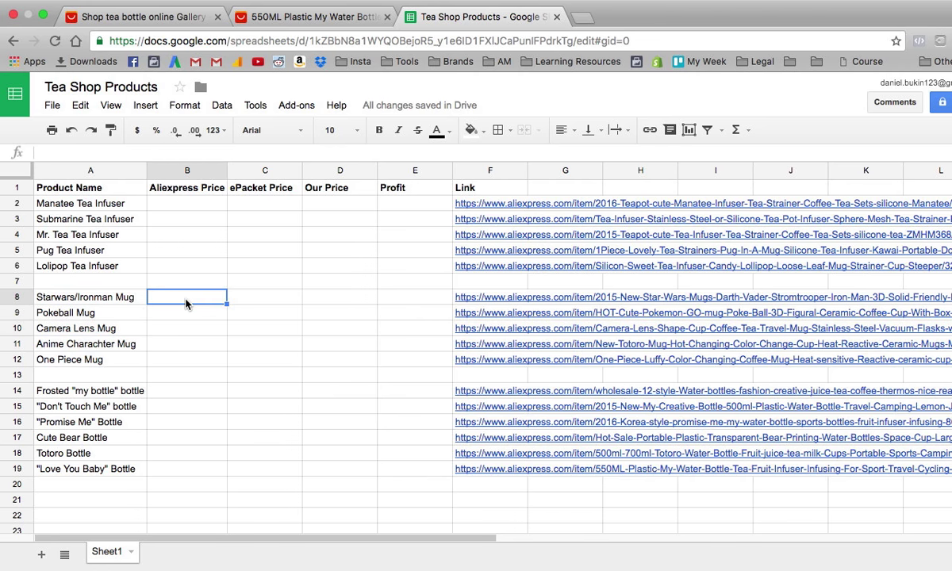
{"action": "left_click", "coordinate": [125, 299]}
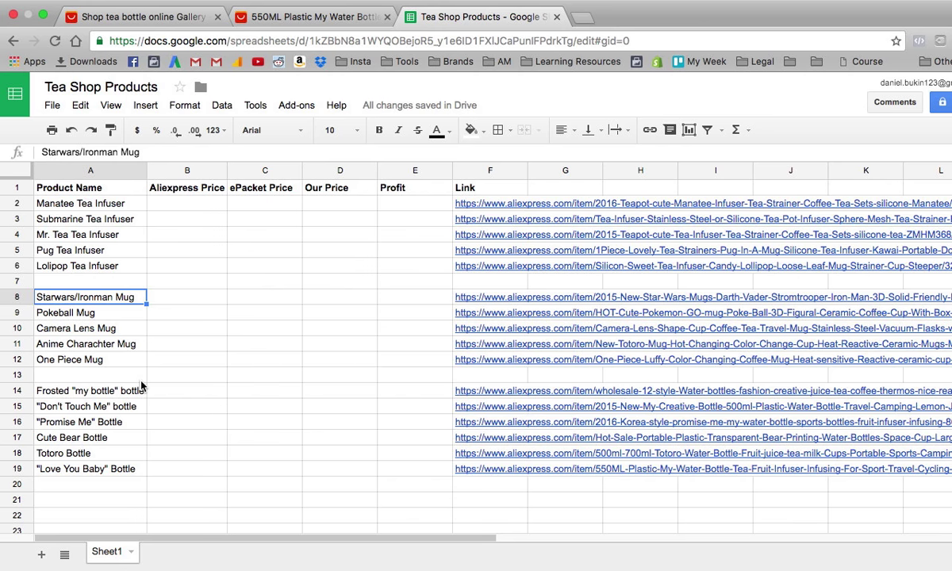
Check the first product links in column F and the Manatee Tea Infuser's Aliexpress Price cell.
{"action": "left_click", "coordinate": [476, 203]}
{"action": "left_click", "coordinate": [476, 219]}
{"action": "left_click", "coordinate": [392, 200]}
{"action": "left_click", "coordinate": [468, 203]}
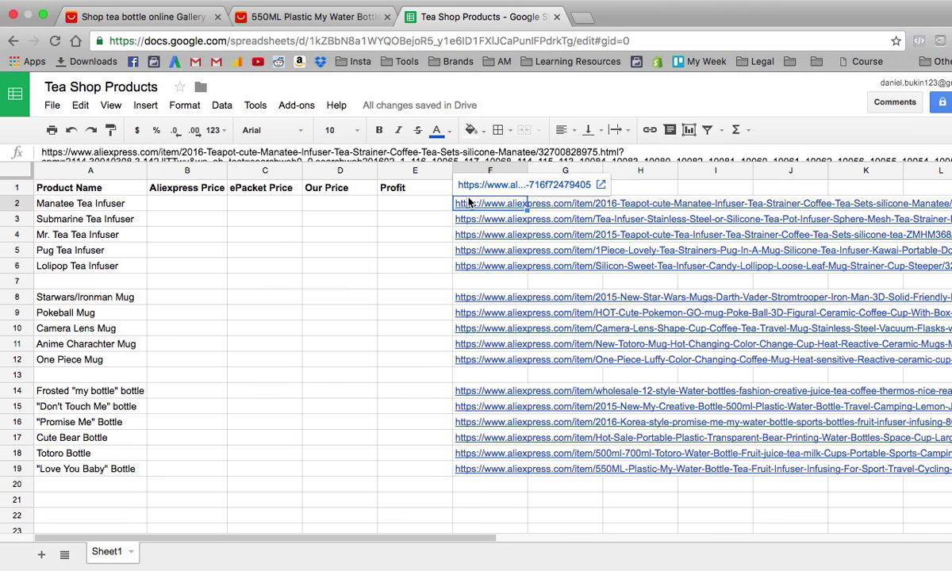
{"action": "left_click", "coordinate": [155, 200]}
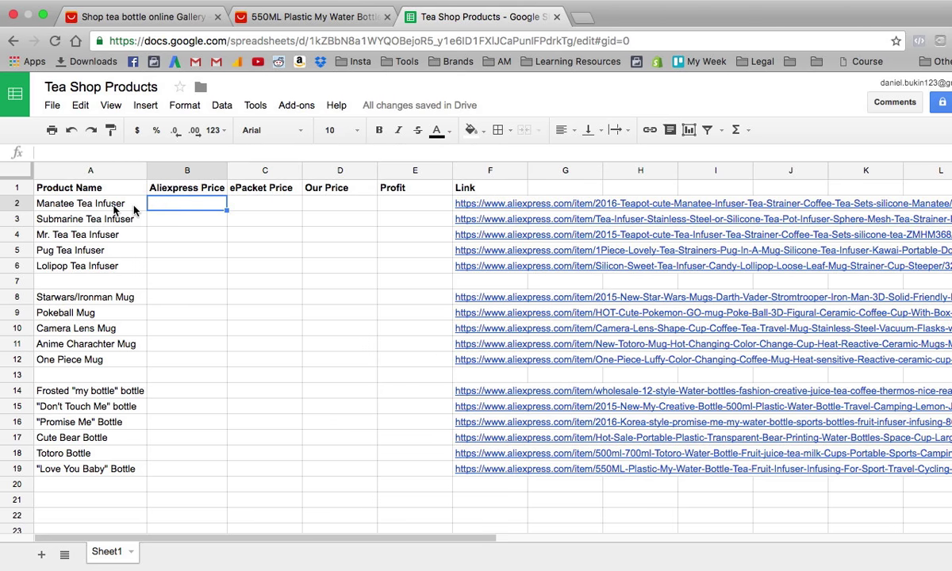
{"action": "left_click", "coordinate": [137, 208]}
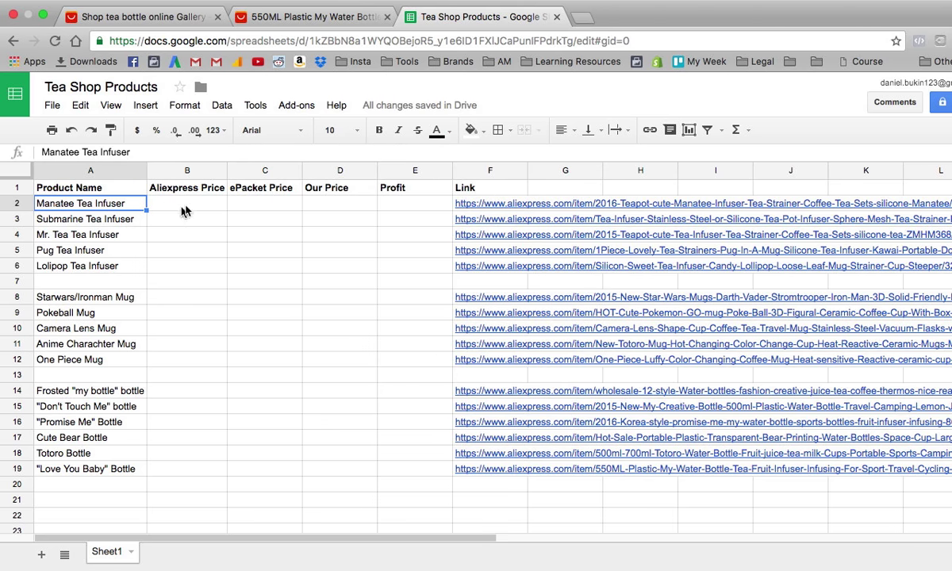
{"action": "left_click", "coordinate": [180, 207]}
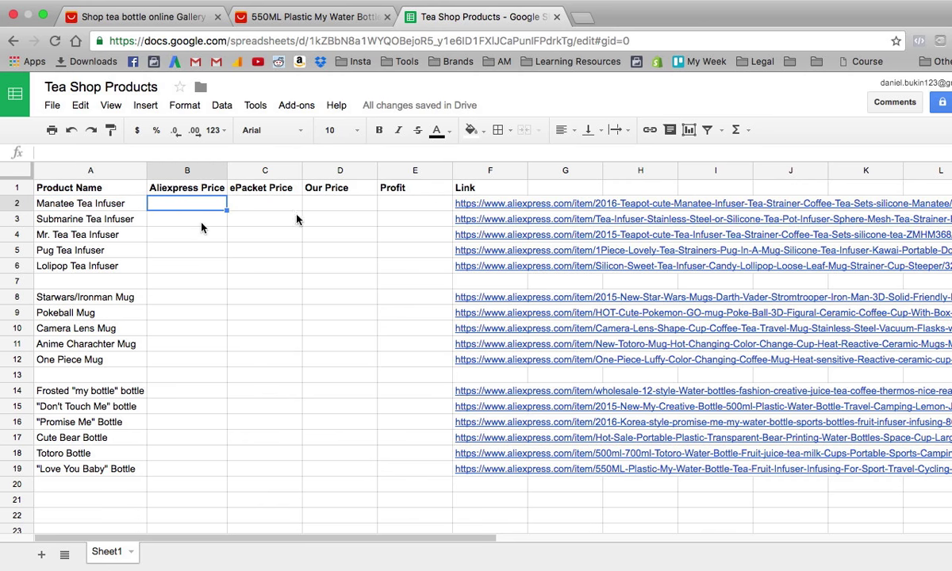